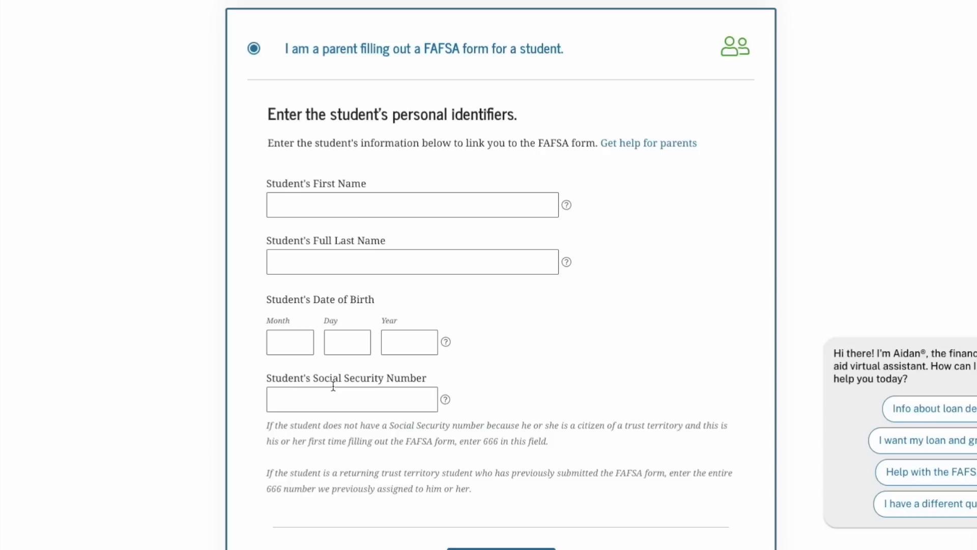
Scroll back to the top of the 'Tell us about yourself' page with the parent role selected
{"action": "scroll", "coordinate": [333, 387], "scroll_direction": "up", "scroll_amount": 5}
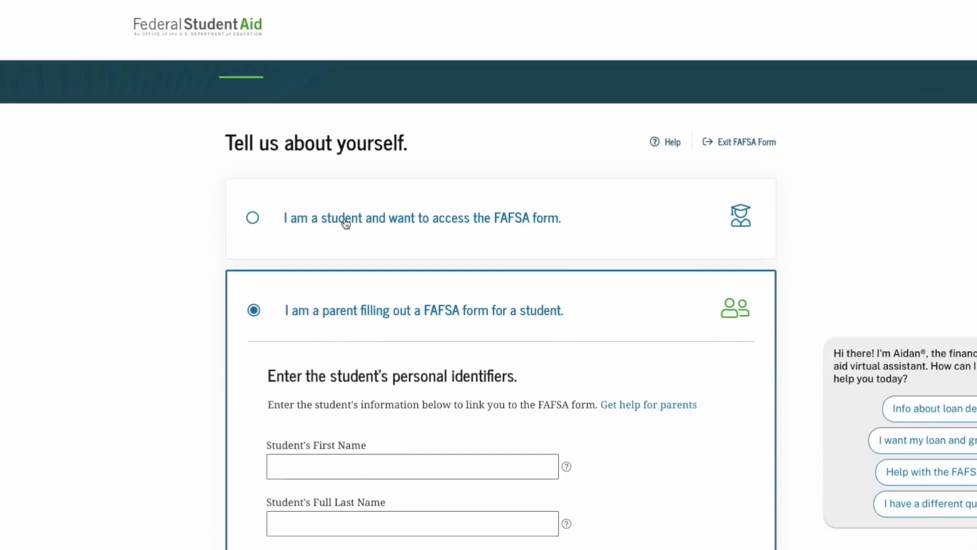
Log in as the student with the FSA ID username and password, and accept the notice
{"action": "left_click", "coordinate": [346, 223]}
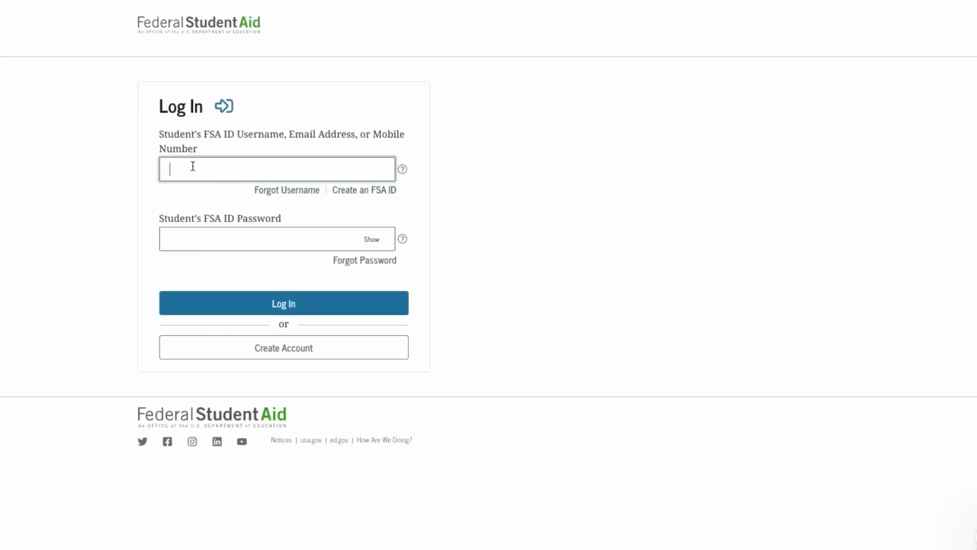
{"action": "type", "text": "newuser86"}
{"action": "key", "text": "Tab"}
{"action": "key", "text": "Tab"}
{"action": "type", "text": "•••••••••••"}
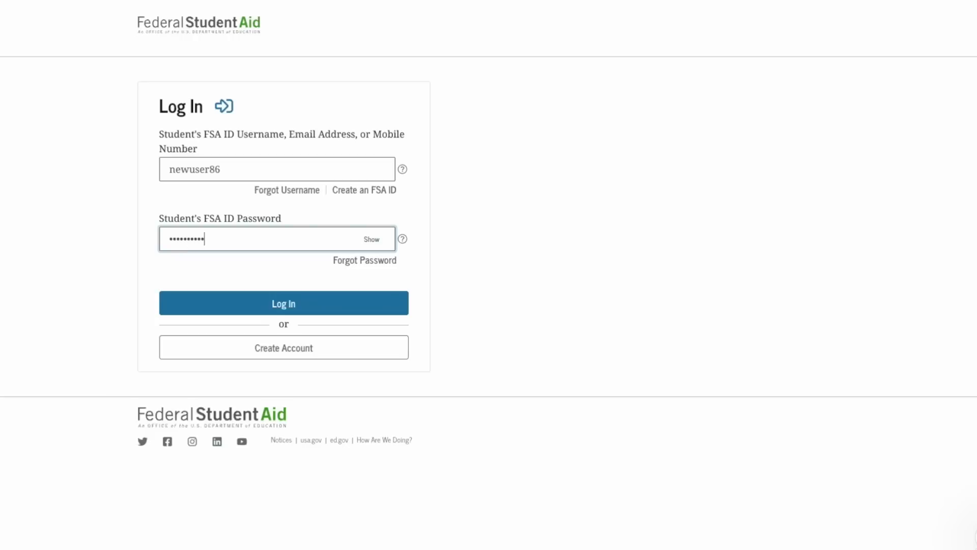
{"action": "left_click", "coordinate": [231, 303]}
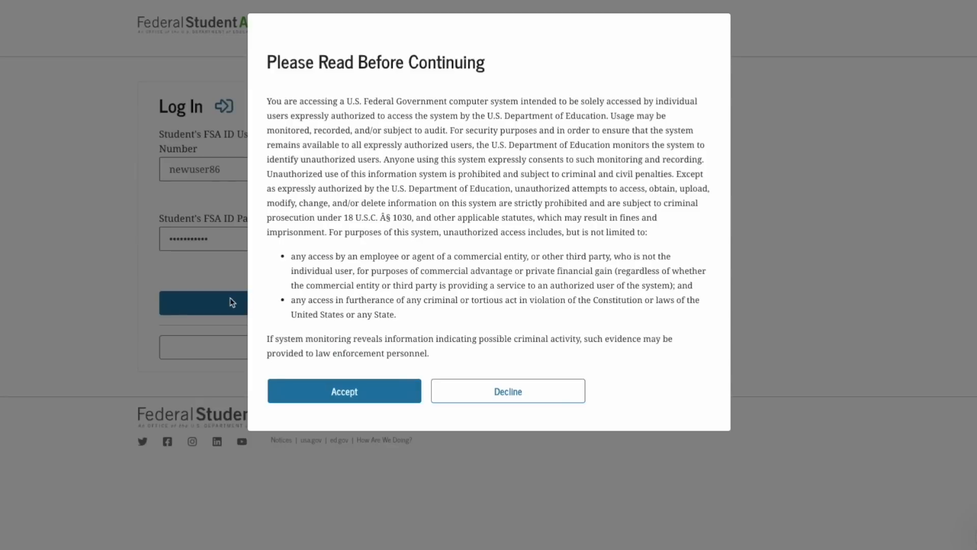
{"action": "left_click", "coordinate": [347, 392]}
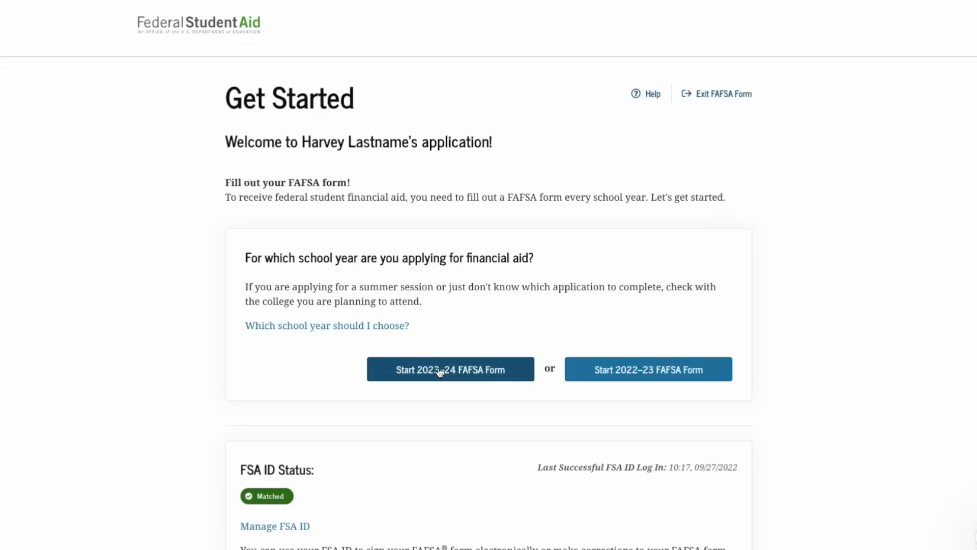
Start the 2023–24 FAFSA form and create a confirmed four-character save key
{"action": "left_click", "coordinate": [482, 371]}
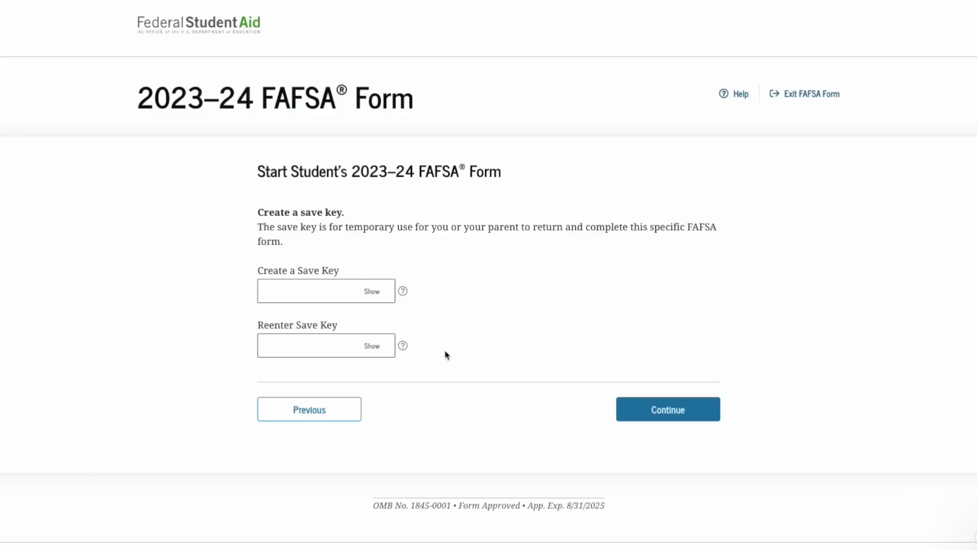
{"action": "left_click", "coordinate": [314, 293]}
{"action": "type", "text": "••••"}
{"action": "left_click", "coordinate": [320, 351]}
{"action": "type", "text": "••••"}
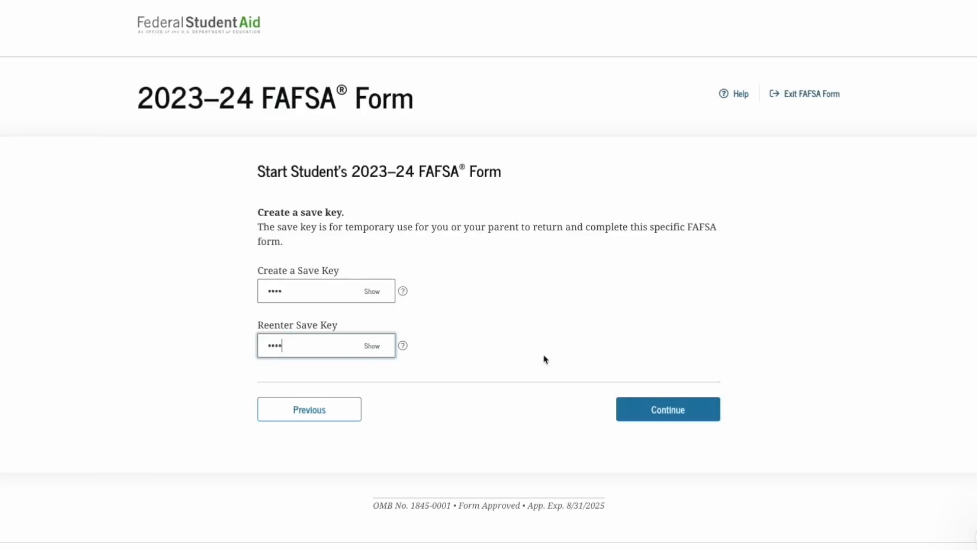
{"action": "left_click", "coordinate": [668, 409]}
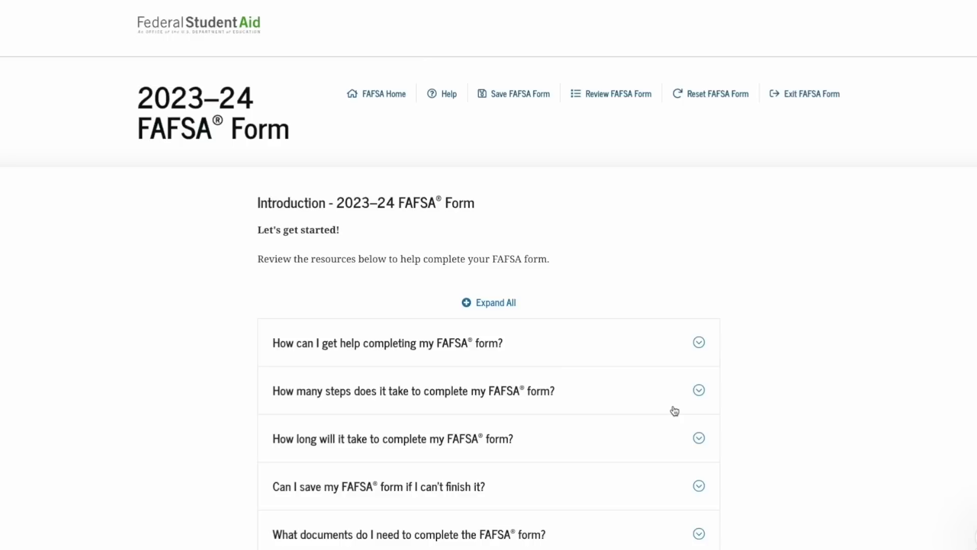
Move past the Introduction page into Student Demographics' Personal Information page
{"action": "scroll", "coordinate": [675, 410], "scroll_direction": "down", "scroll_amount": 4}
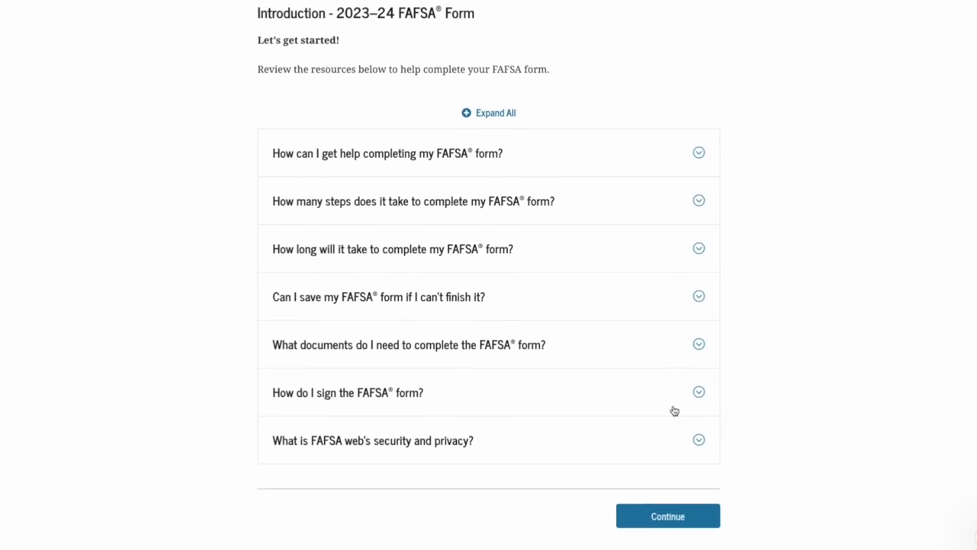
{"action": "left_click", "coordinate": [679, 516]}
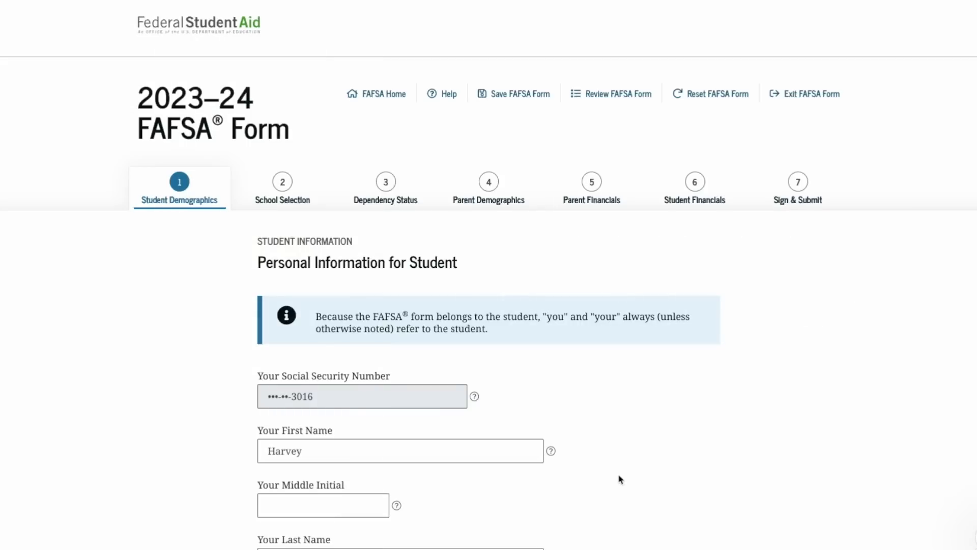
Accept the student's prefilled name and date of birth
{"action": "scroll", "coordinate": [620, 479], "scroll_direction": "down", "scroll_amount": 3}
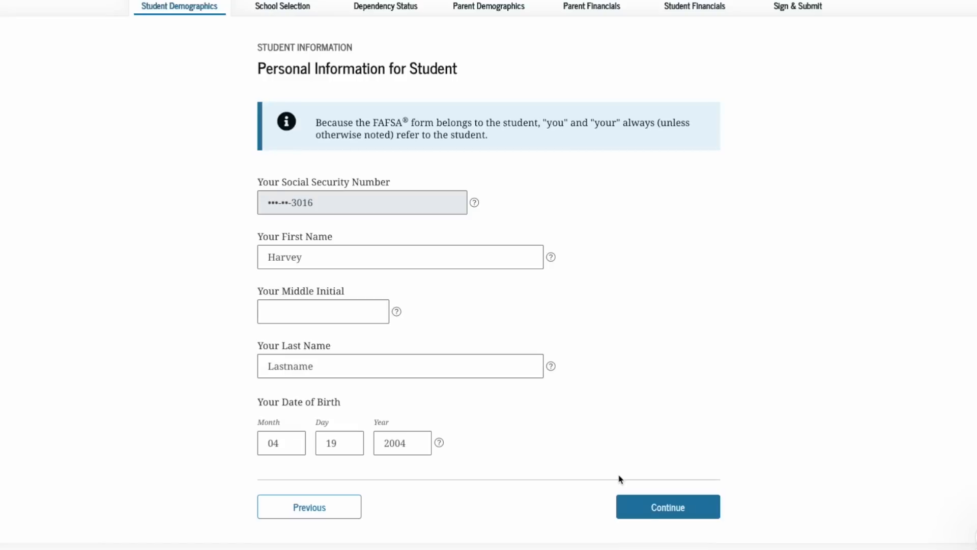
{"action": "left_click", "coordinate": [650, 507]}
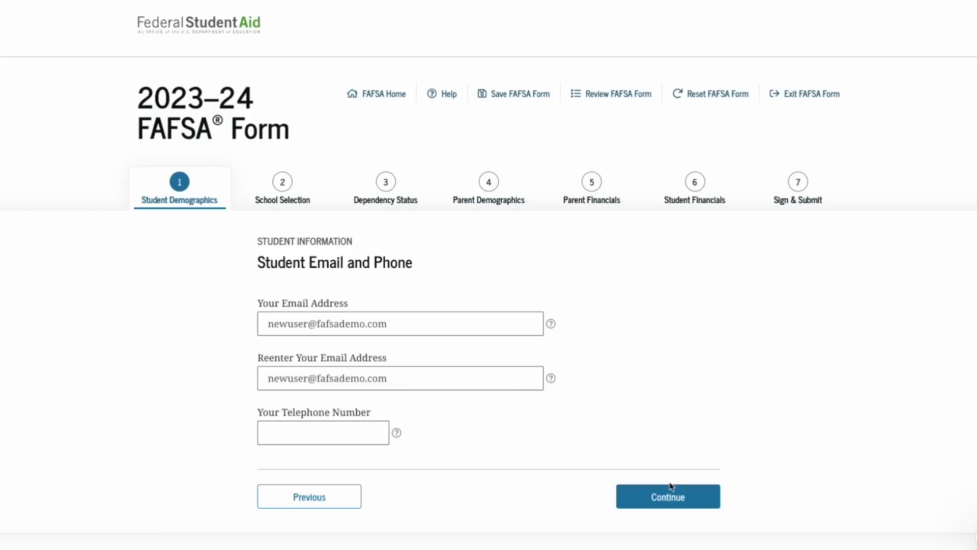
Accept the student's prefilled email, phone and mailing address without changes
{"action": "left_click", "coordinate": [660, 499]}
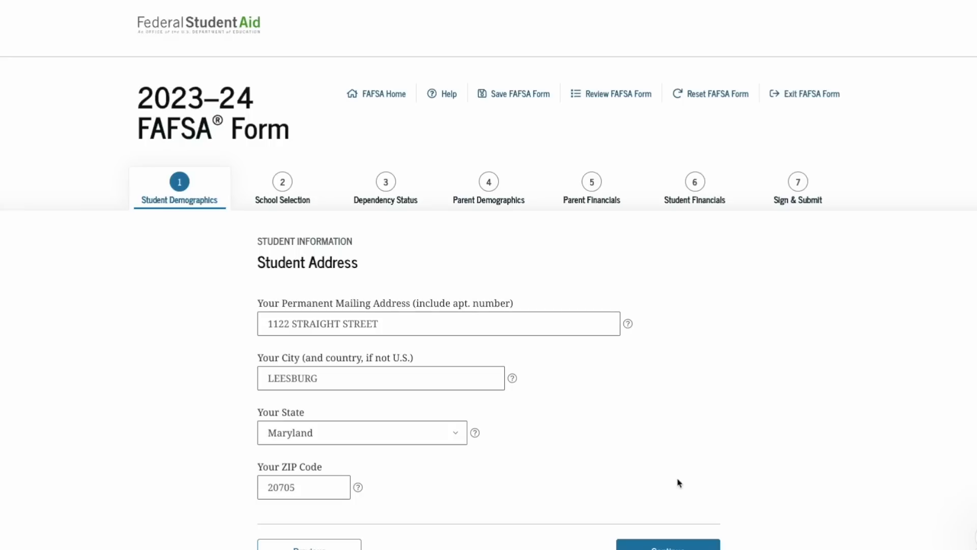
{"action": "left_click", "coordinate": [668, 545]}
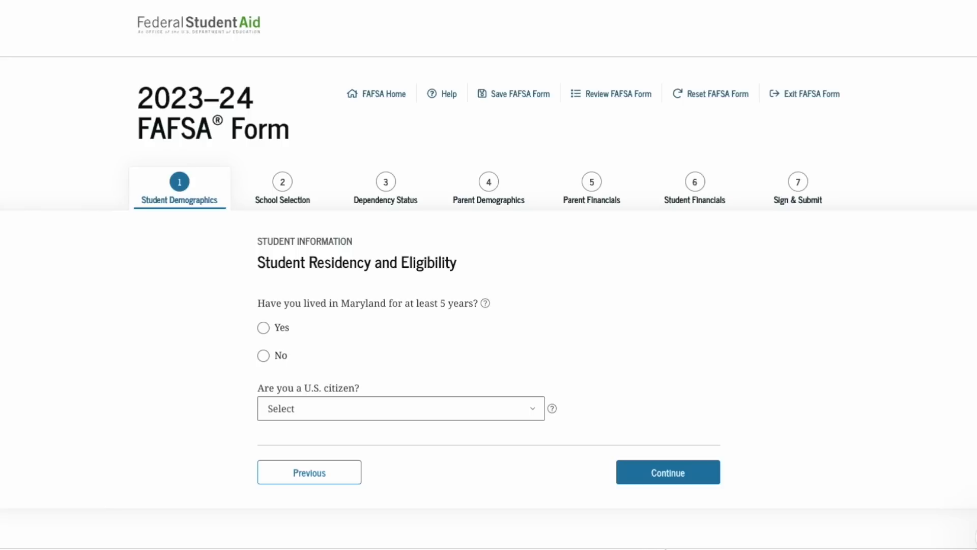
Answer Yes to living in Maryland 5+ years and choose 'No, but I am an eligible noncitizen'
{"action": "left_click", "coordinate": [271, 358]}
{"action": "scroll", "coordinate": [270, 358], "scroll_direction": "down", "scroll_amount": 1}
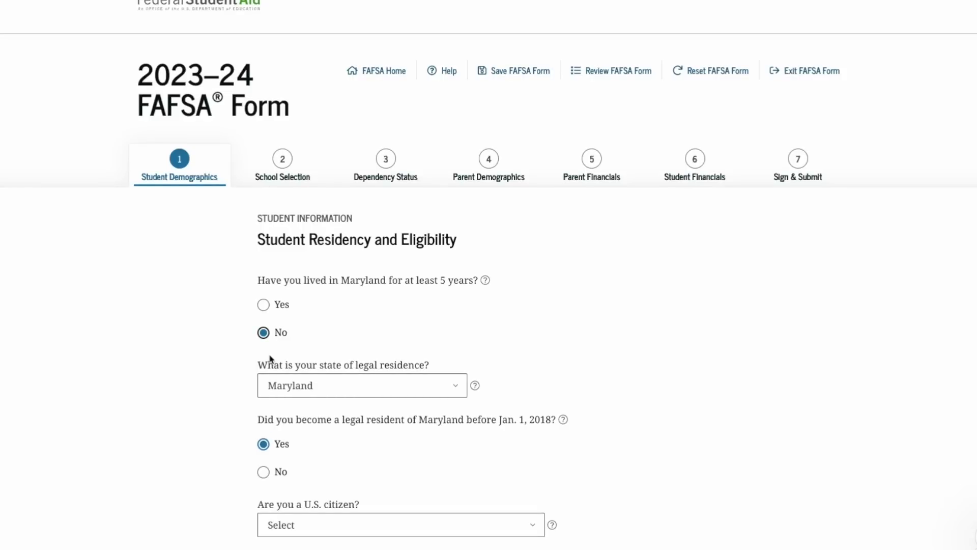
{"action": "left_click", "coordinate": [264, 304]}
{"action": "scroll", "coordinate": [291, 336], "scroll_direction": "down", "scroll_amount": 1}
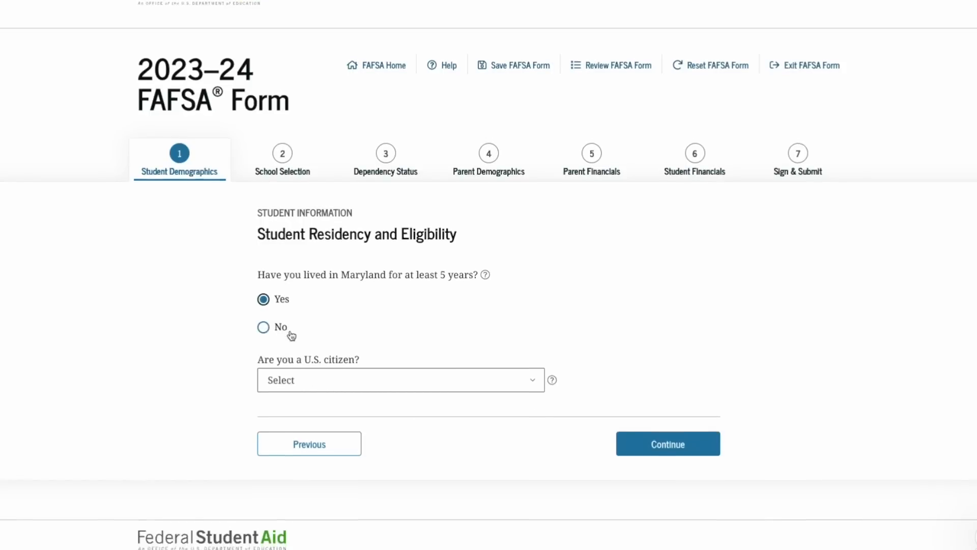
{"action": "left_click", "coordinate": [322, 381]}
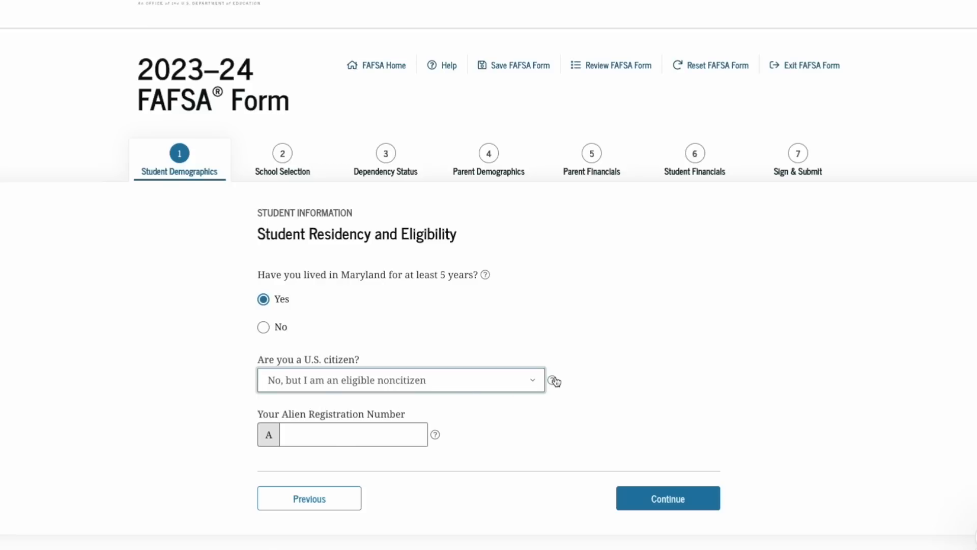
{"action": "scroll", "coordinate": [611, 459], "scroll_direction": "up", "scroll_amount": 1}
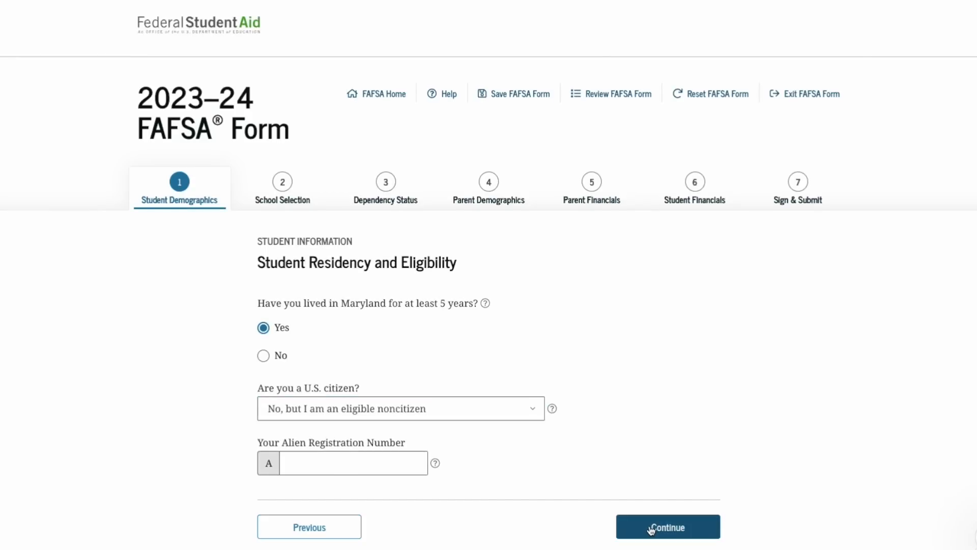
{"action": "left_click", "coordinate": [651, 530]}
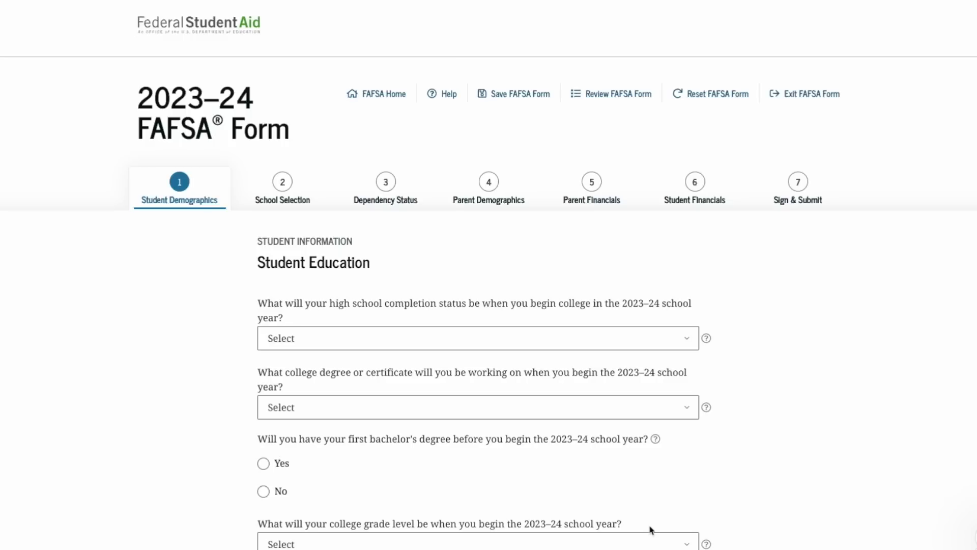
Choose High school diploma, 1st bachelor's degree, Never attended college/1st yr., and Yes for work-study
{"action": "scroll", "coordinate": [651, 530], "scroll_direction": "down", "scroll_amount": 2}
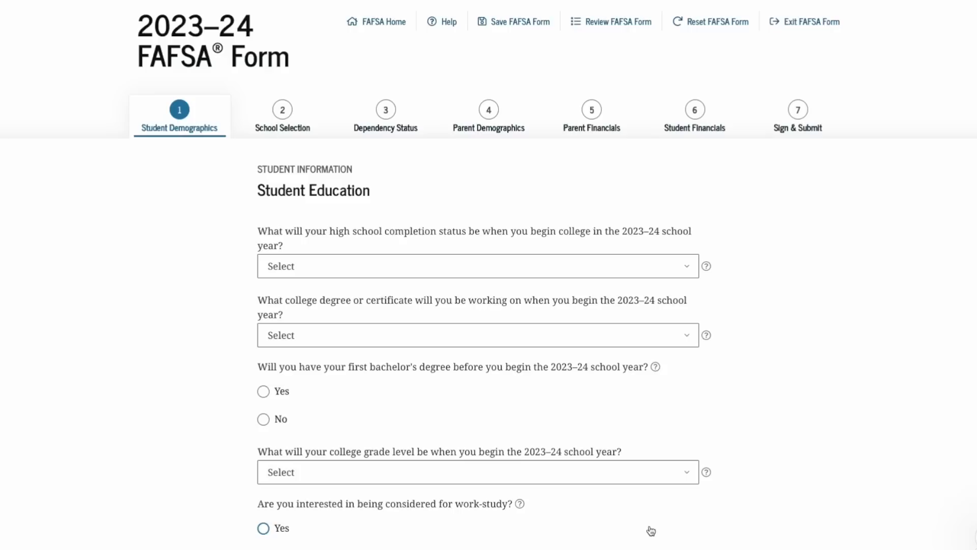
{"action": "left_click", "coordinate": [687, 267]}
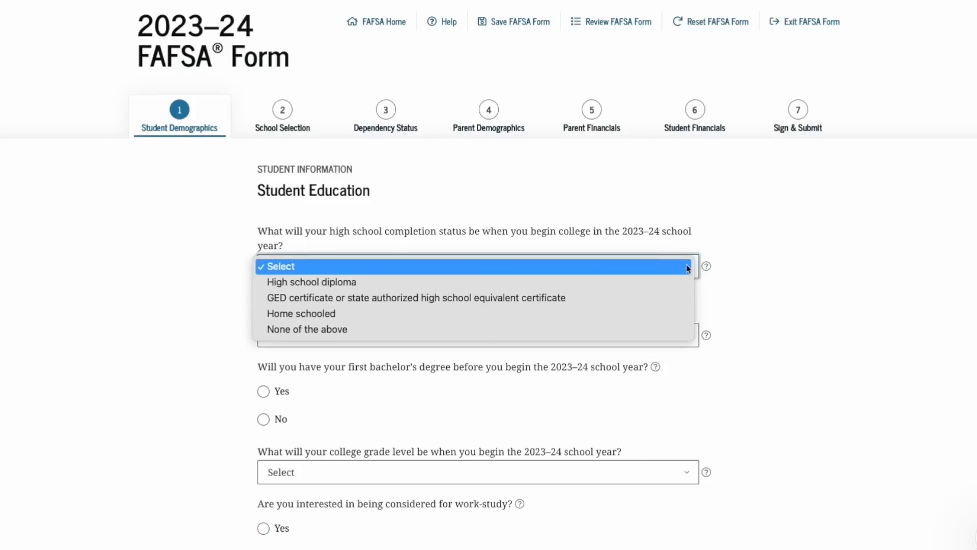
{"action": "left_click", "coordinate": [675, 282]}
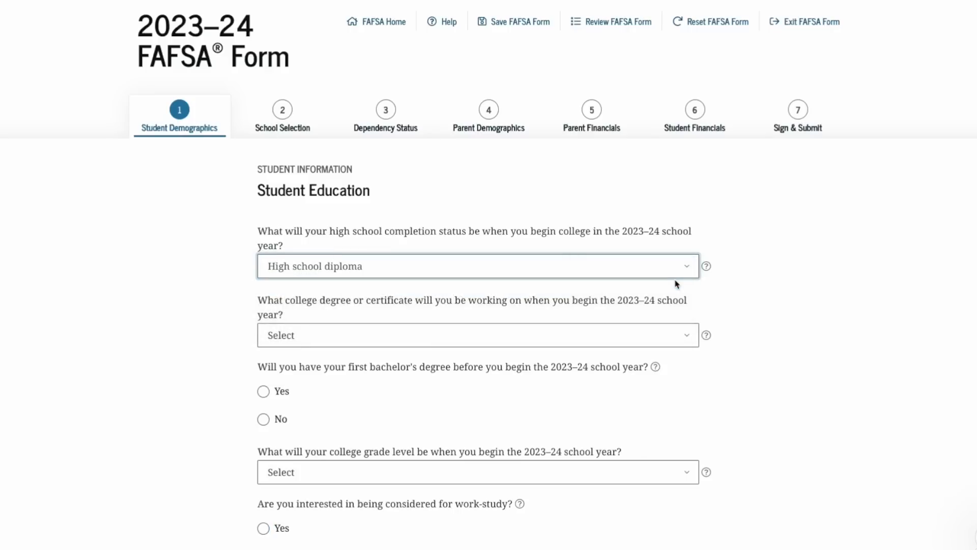
{"action": "scroll", "coordinate": [646, 308], "scroll_direction": "down", "scroll_amount": 1}
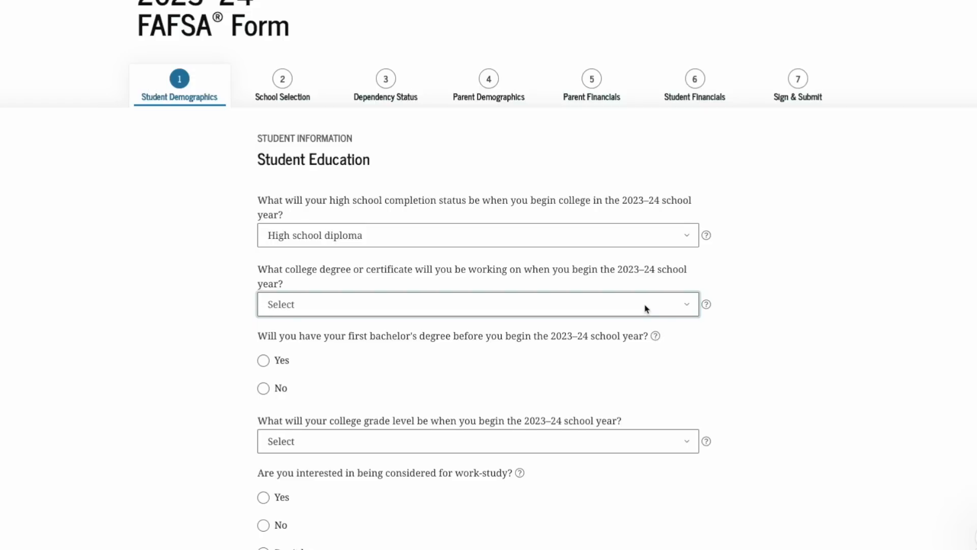
{"action": "left_click", "coordinate": [646, 309]}
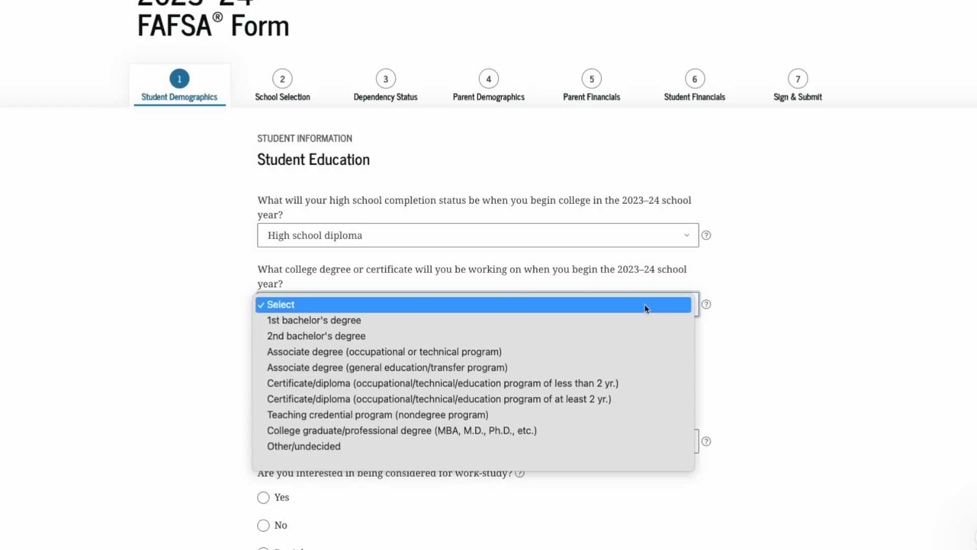
{"action": "left_click", "coordinate": [640, 322]}
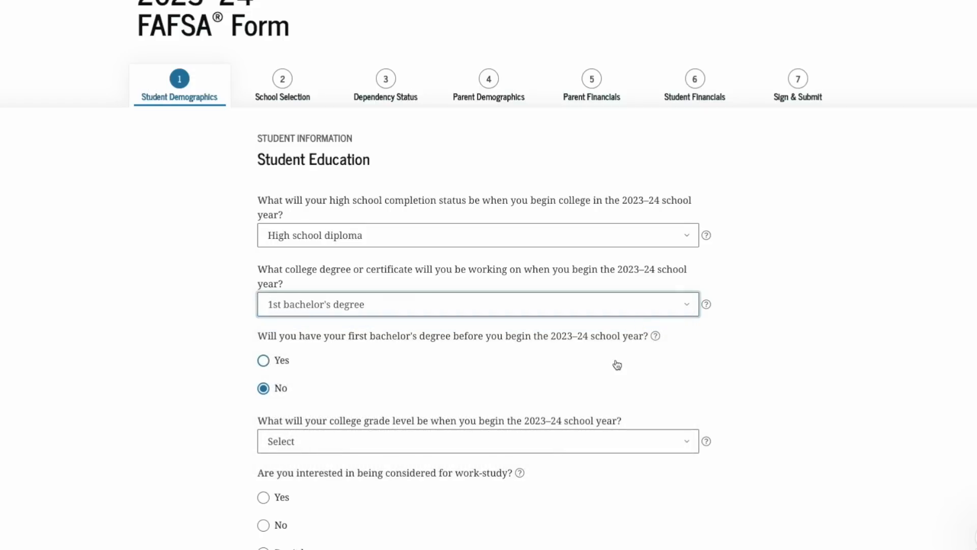
{"action": "scroll", "coordinate": [617, 364], "scroll_direction": "down", "scroll_amount": 2}
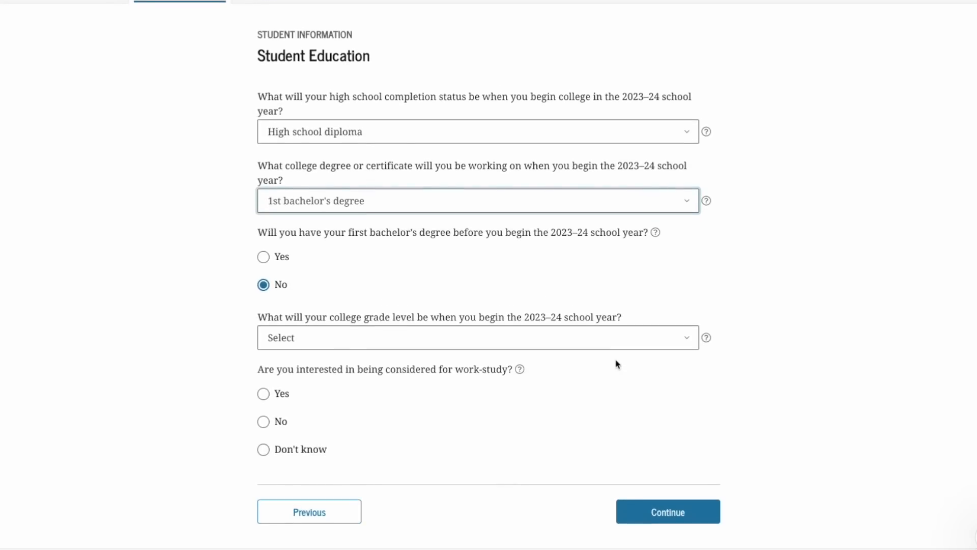
{"action": "left_click", "coordinate": [619, 343]}
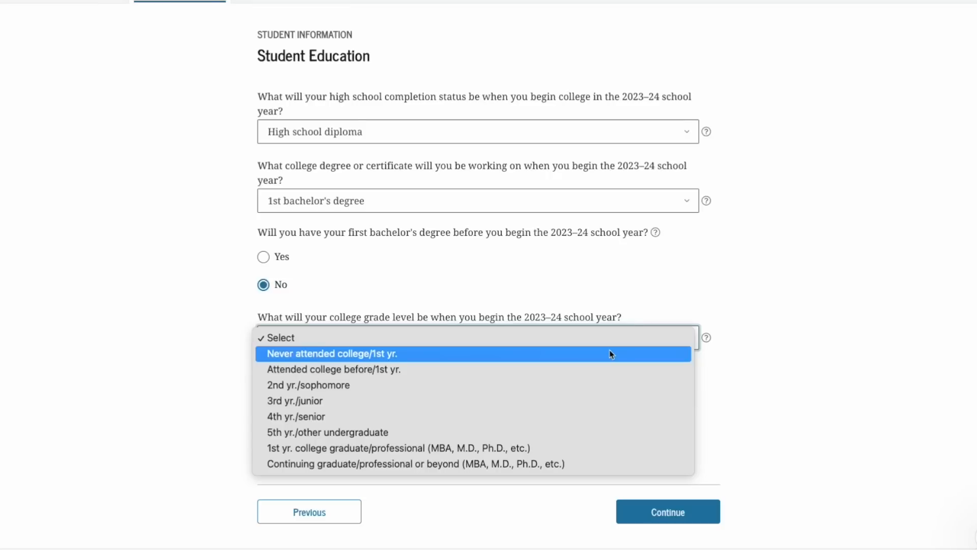
{"action": "left_click", "coordinate": [612, 354]}
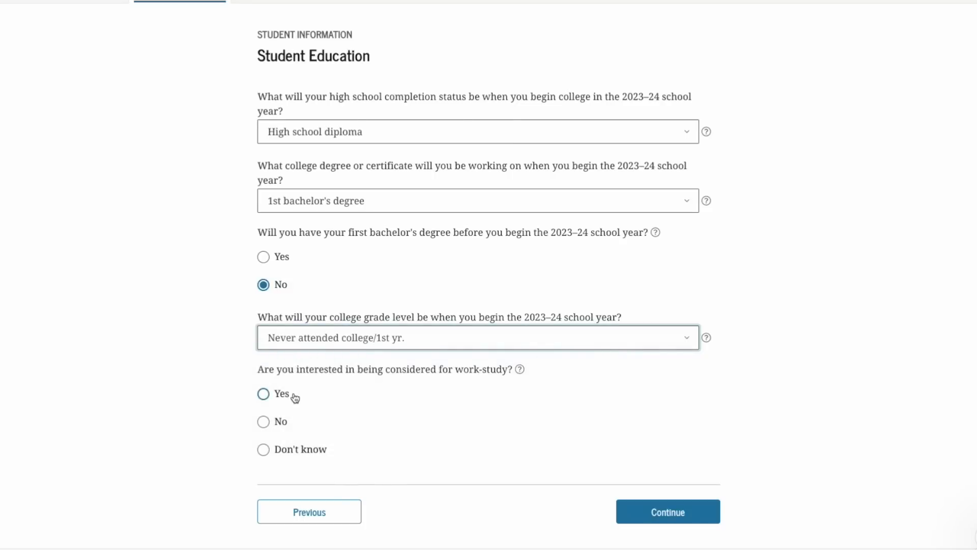
{"action": "left_click", "coordinate": [265, 395]}
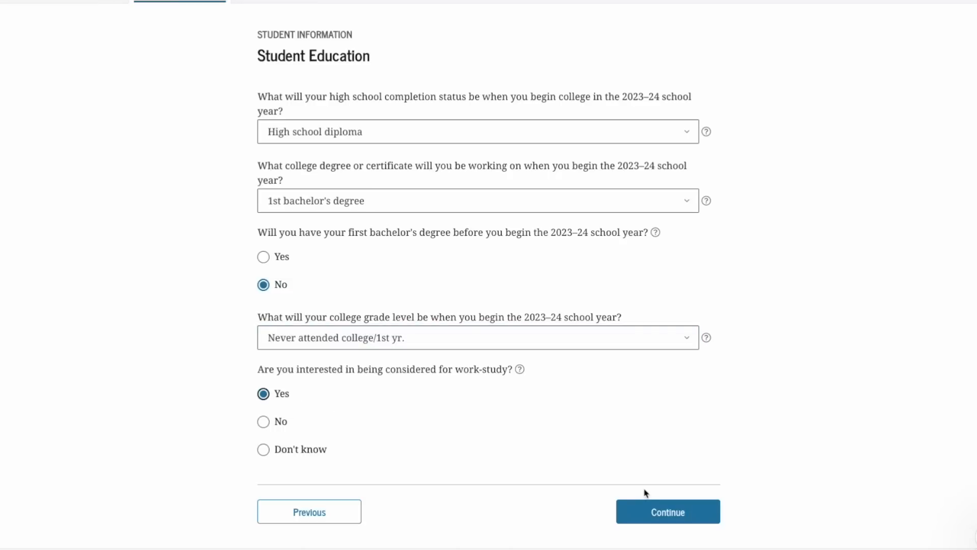
{"action": "left_click", "coordinate": [647, 511]}
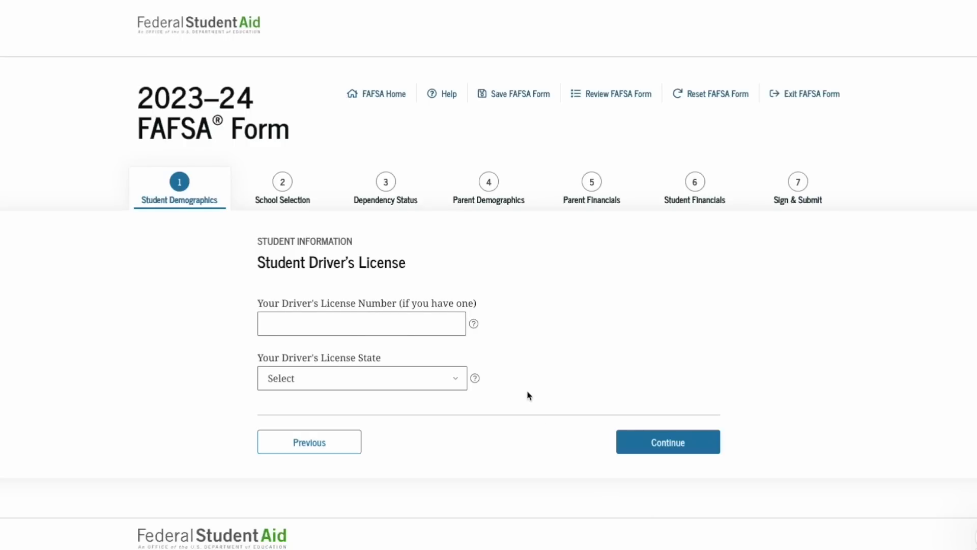
Skip driver's license, answer No to foster care, and set Parent 1 High school, Parent 2 Other/unknown
{"action": "left_click", "coordinate": [652, 448]}
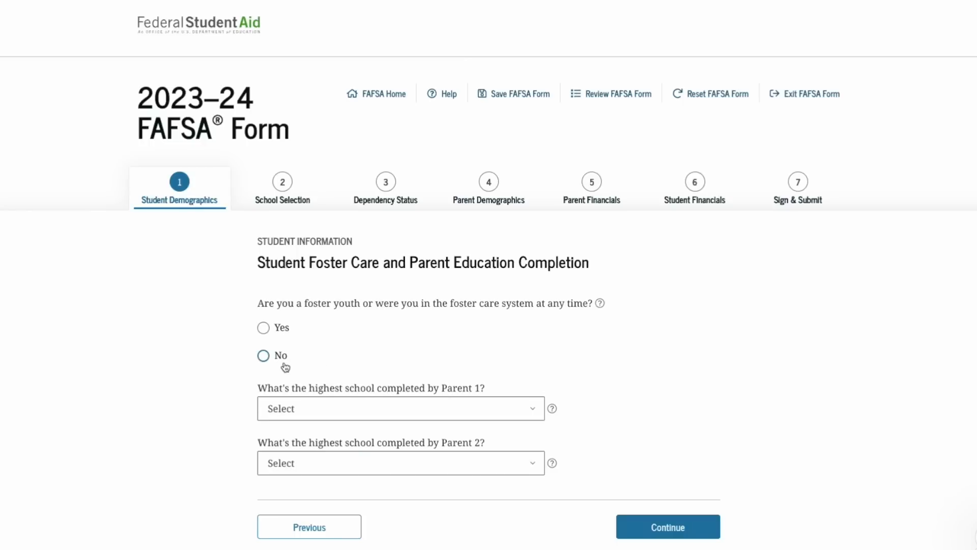
{"action": "left_click", "coordinate": [265, 358]}
{"action": "left_click", "coordinate": [535, 414]}
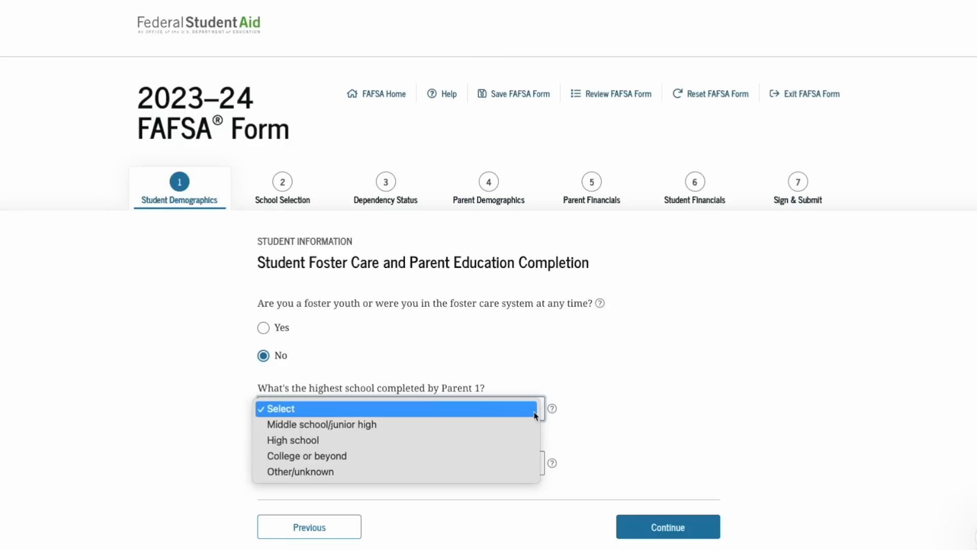
{"action": "left_click", "coordinate": [520, 440]}
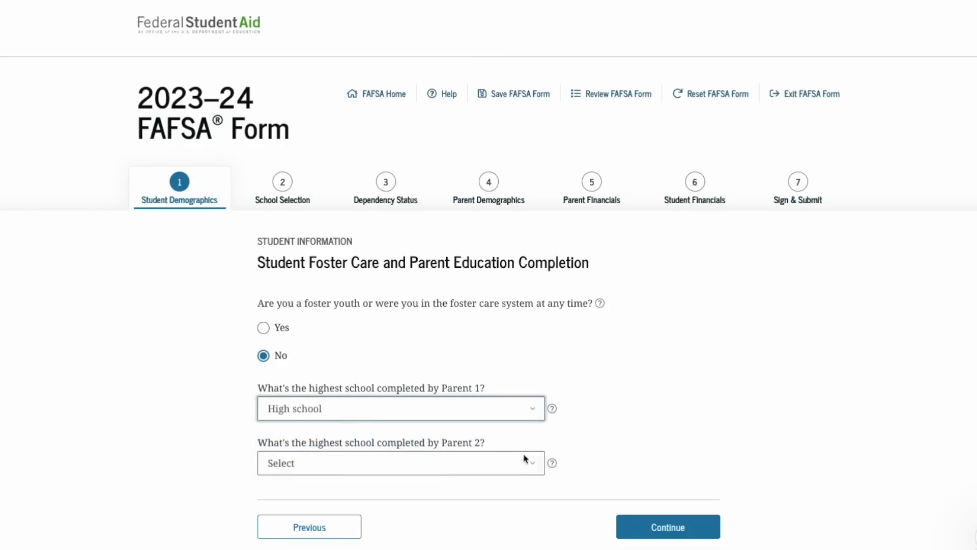
{"action": "left_click", "coordinate": [526, 463]}
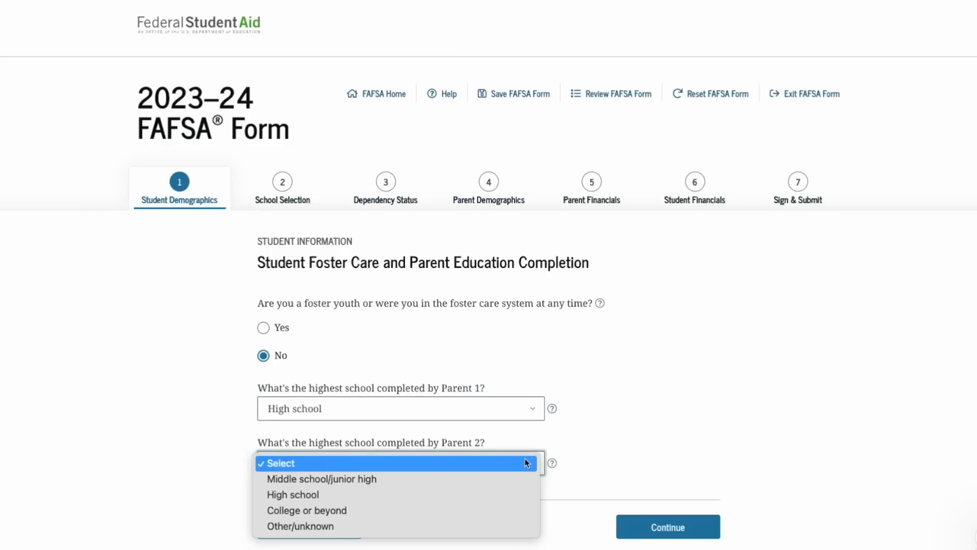
{"action": "left_click", "coordinate": [487, 526]}
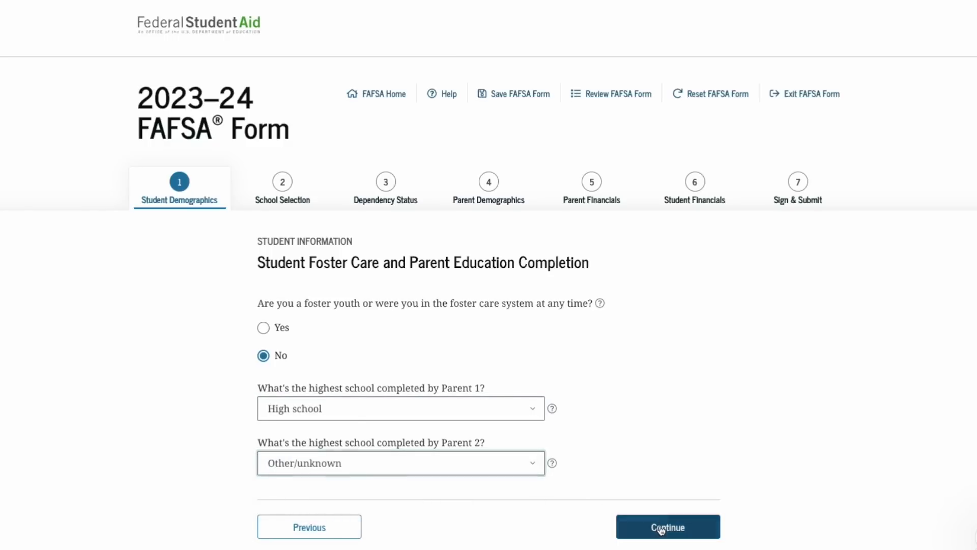
{"action": "left_click", "coordinate": [661, 528]}
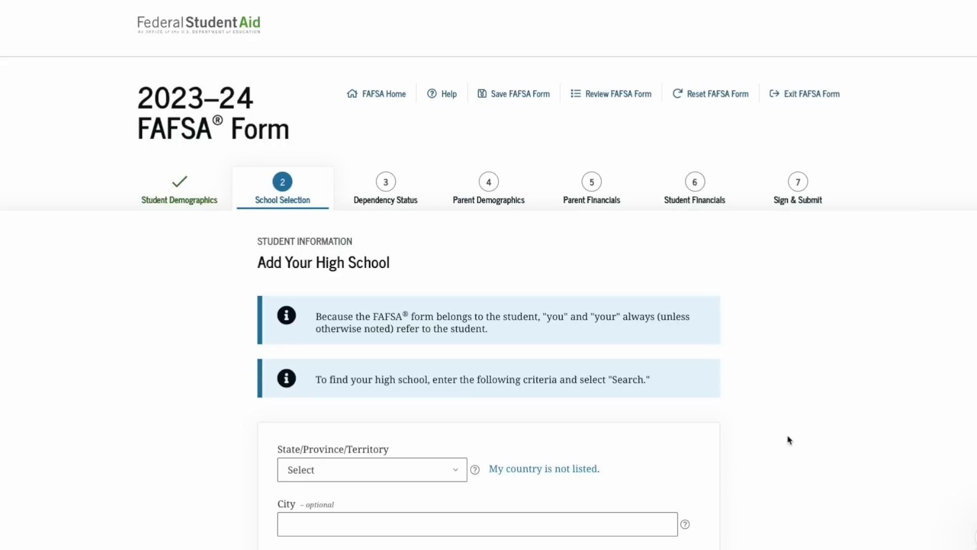
Search Florida high schools for 'hialeah-miami'
{"action": "scroll", "coordinate": [741, 427], "scroll_direction": "down", "scroll_amount": 4}
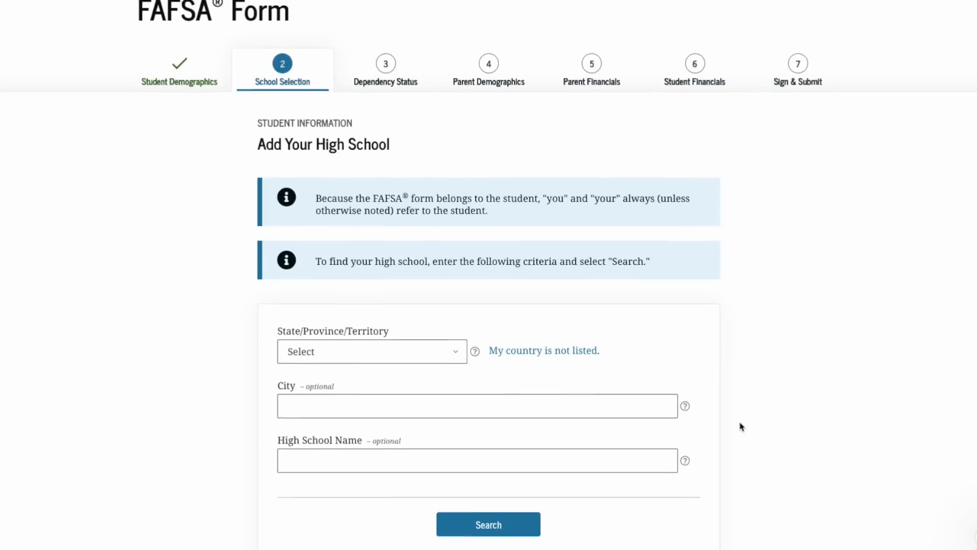
{"action": "left_click", "coordinate": [457, 276]}
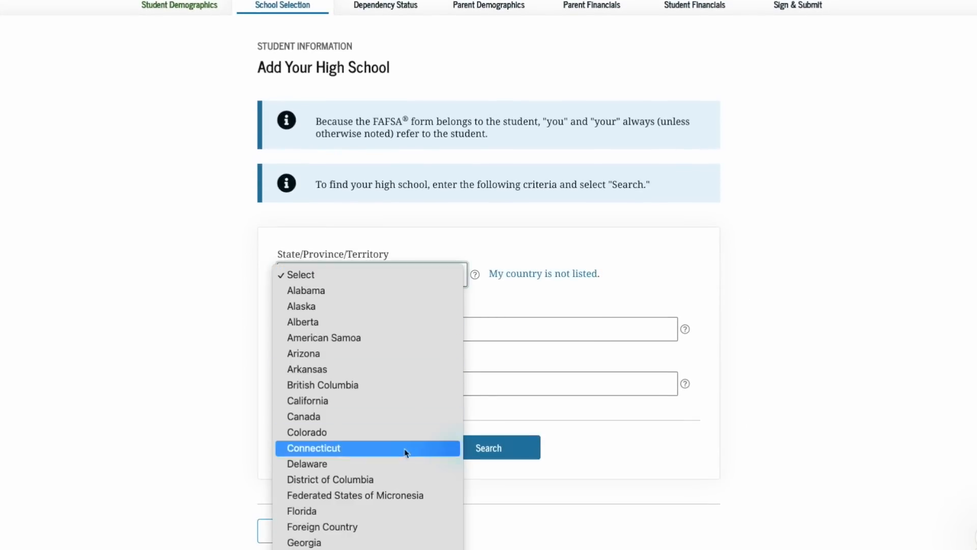
{"action": "left_click", "coordinate": [370, 510]}
{"action": "left_click", "coordinate": [355, 383]}
{"action": "type", "text": "hialeah"}
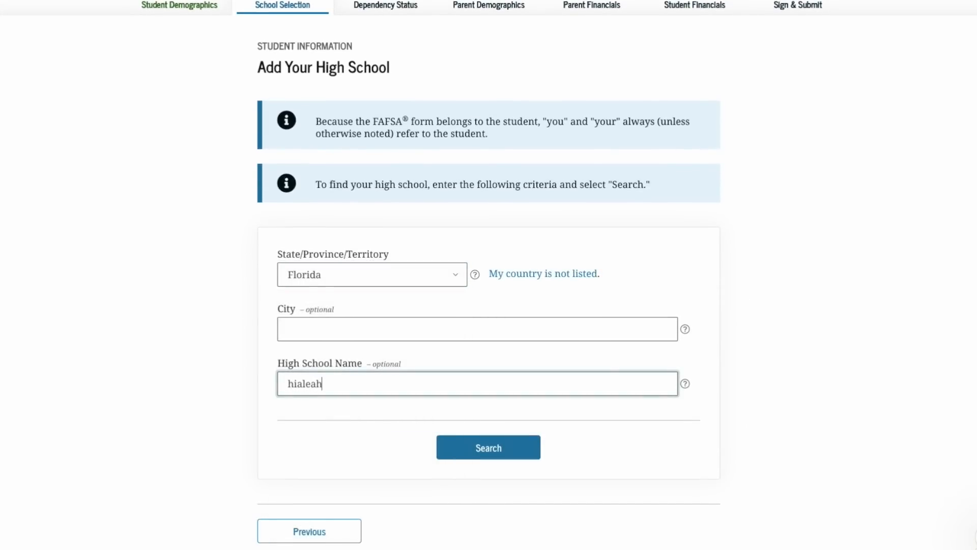
{"action": "type", "text": "-miami"}
{"action": "left_click", "coordinate": [458, 446]}
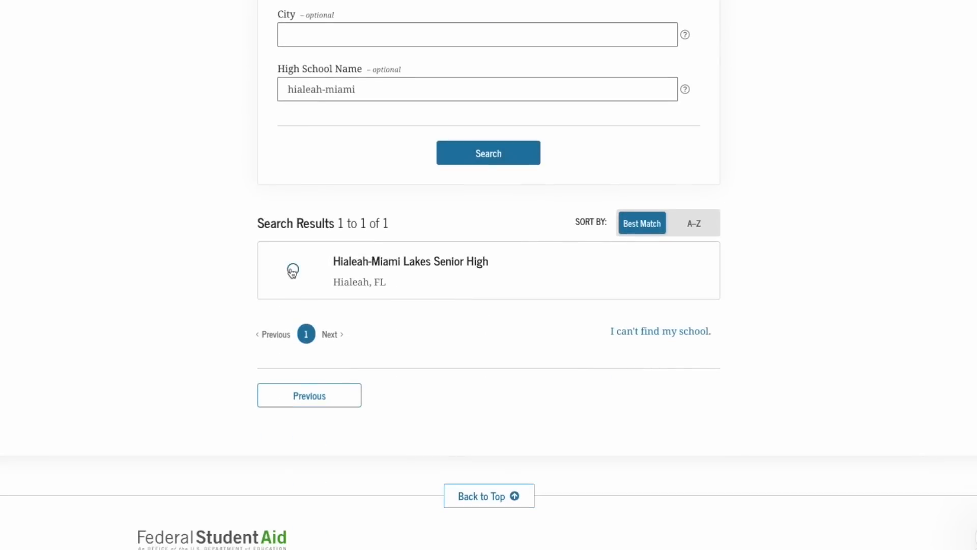
Select Hialeah-Miami Lakes Senior High from the results and confirm it
{"action": "left_click", "coordinate": [293, 272]}
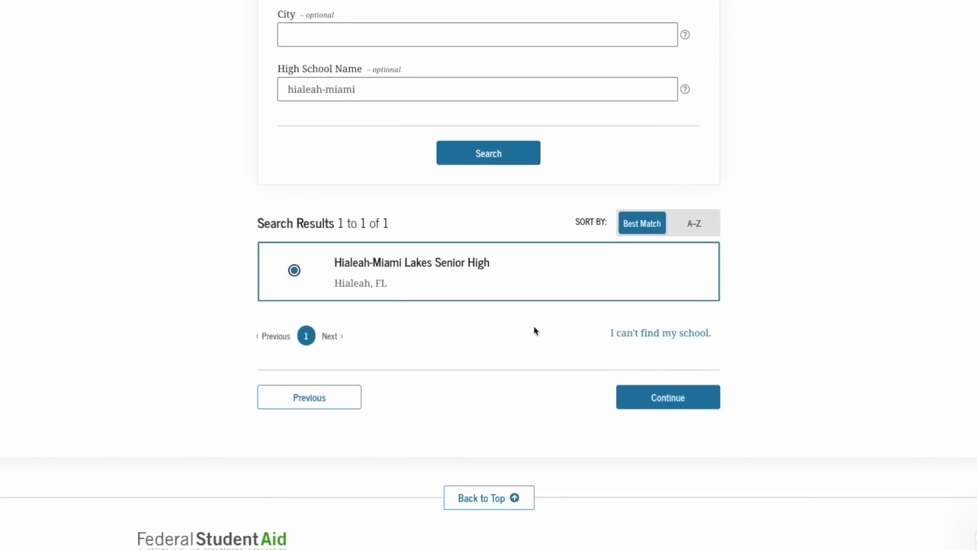
{"action": "left_click", "coordinate": [659, 396]}
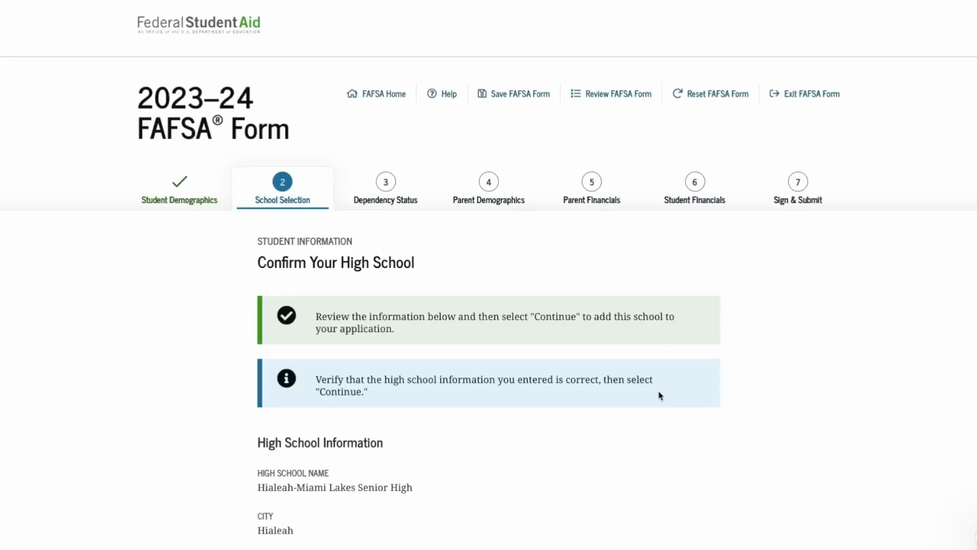
{"action": "scroll", "coordinate": [660, 396], "scroll_direction": "down", "scroll_amount": 2}
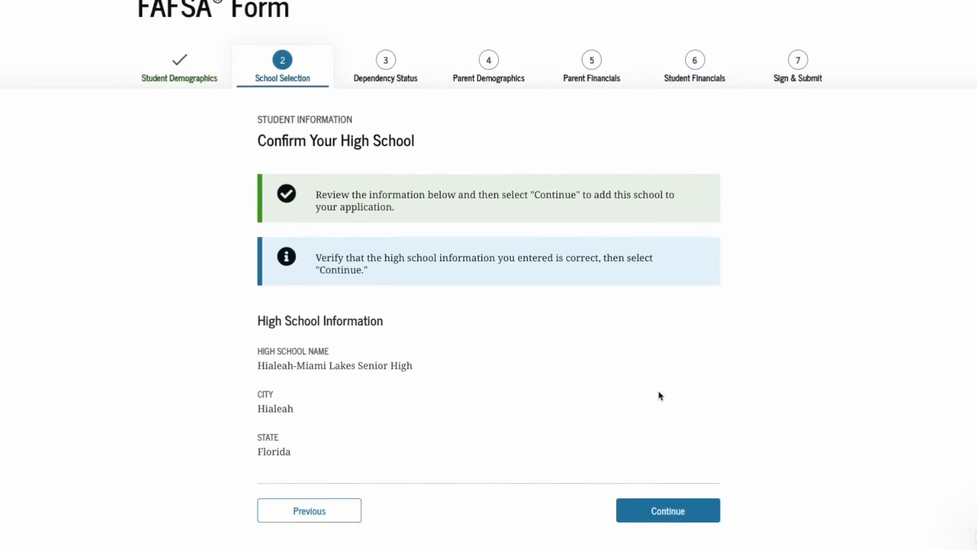
{"action": "left_click", "coordinate": [664, 512]}
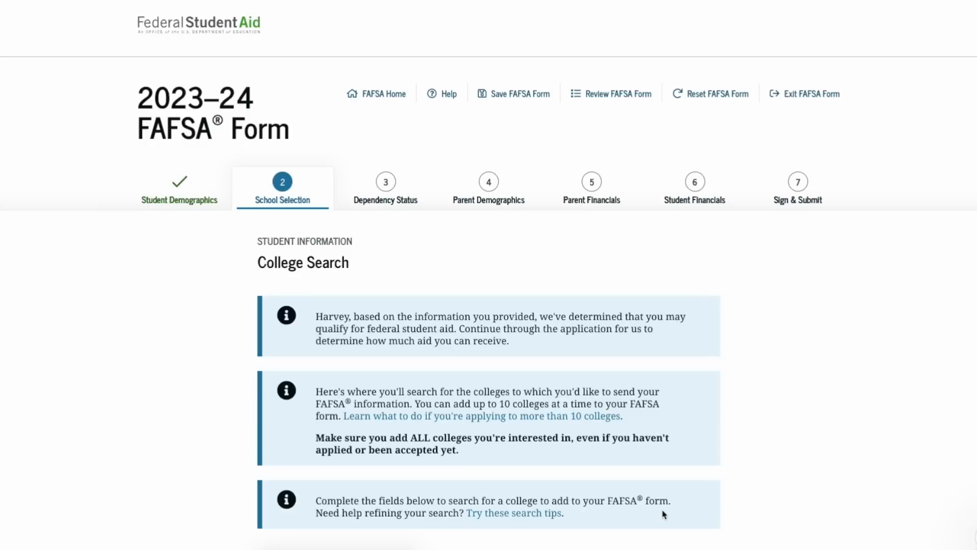
Search Florida colleges for the school name 'stetson'
{"action": "scroll", "coordinate": [664, 514], "scroll_direction": "down", "scroll_amount": 1}
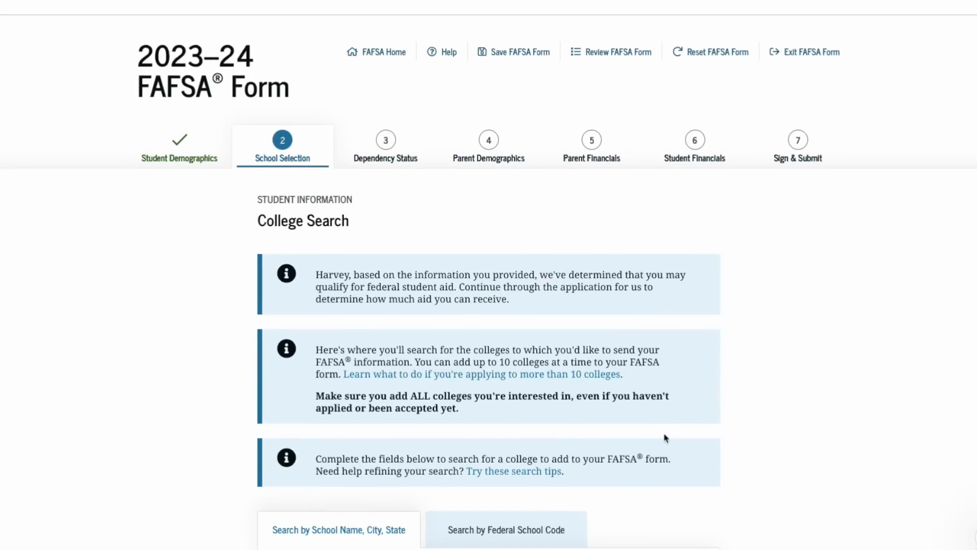
{"action": "scroll", "coordinate": [665, 438], "scroll_direction": "down", "scroll_amount": 1}
{"action": "scroll", "coordinate": [665, 438], "scroll_direction": "down", "scroll_amount": 1}
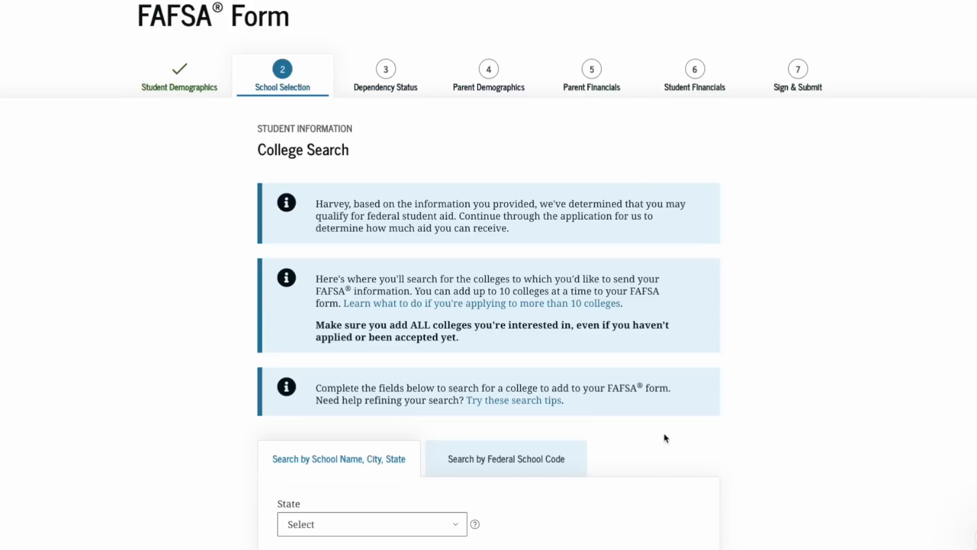
{"action": "scroll", "coordinate": [666, 438], "scroll_direction": "down", "scroll_amount": 5}
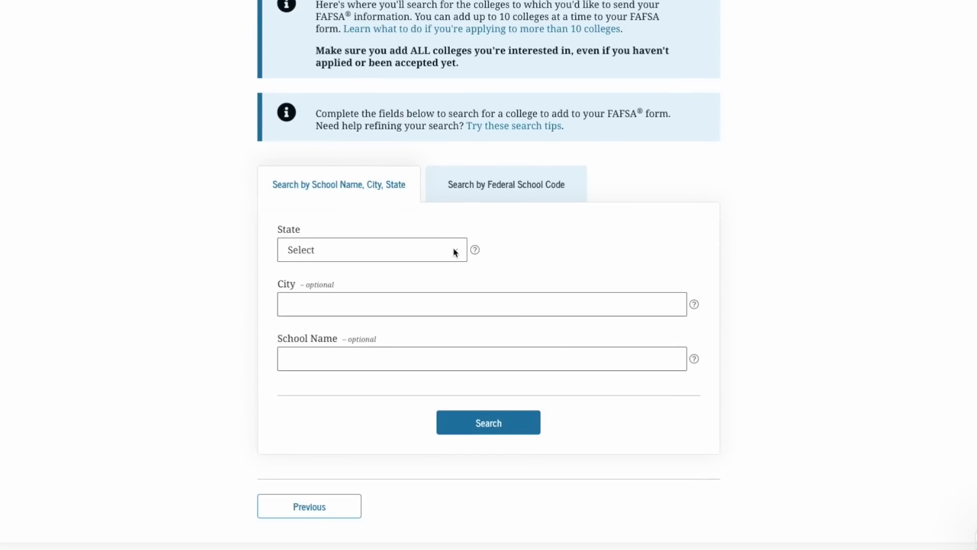
{"action": "left_click", "coordinate": [455, 251]}
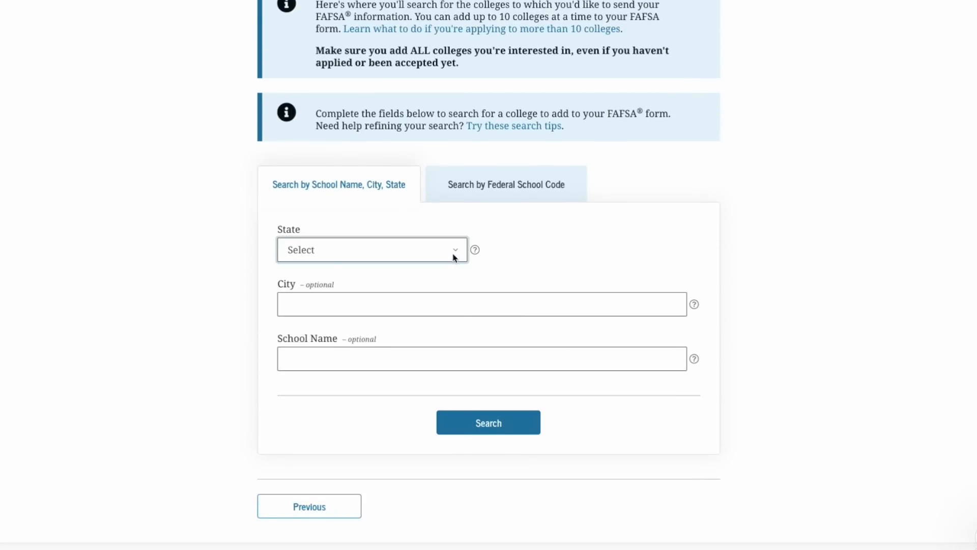
{"action": "left_click", "coordinate": [455, 253]}
{"action": "left_click", "coordinate": [390, 461]}
{"action": "left_click", "coordinate": [372, 358]}
{"action": "type", "text": "stetson"}
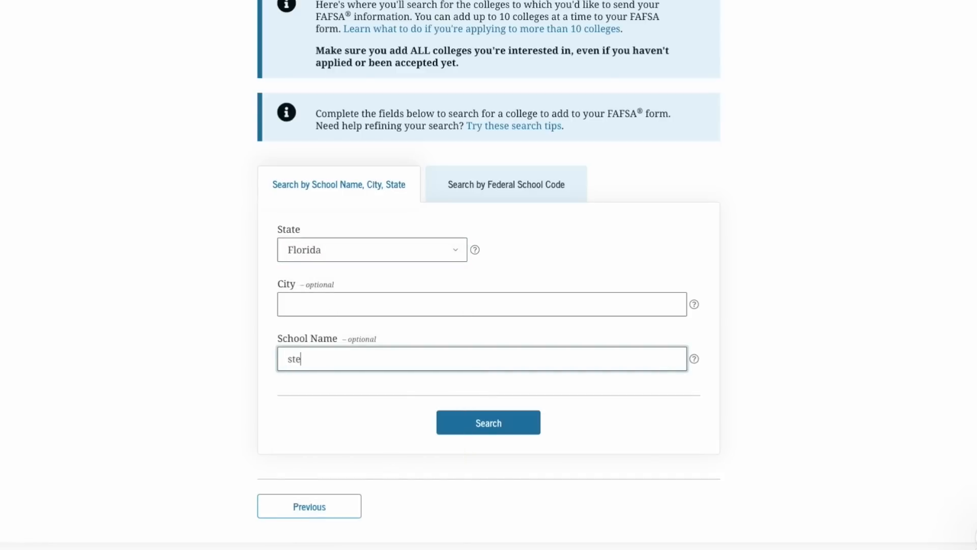
{"action": "left_click", "coordinate": [514, 424]}
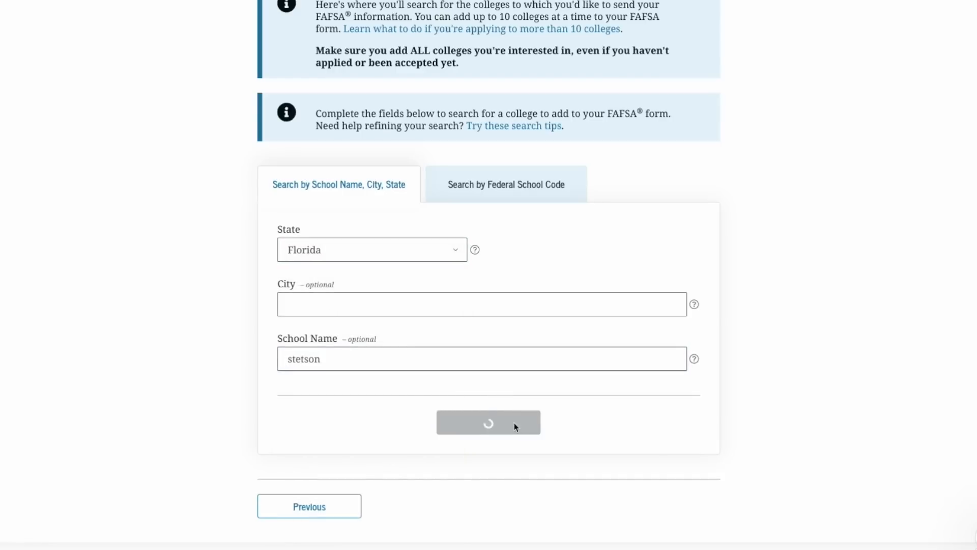
Select Stetson University from the results and continue to the housing page
{"action": "scroll", "coordinate": [515, 427], "scroll_direction": "down", "scroll_amount": 3}
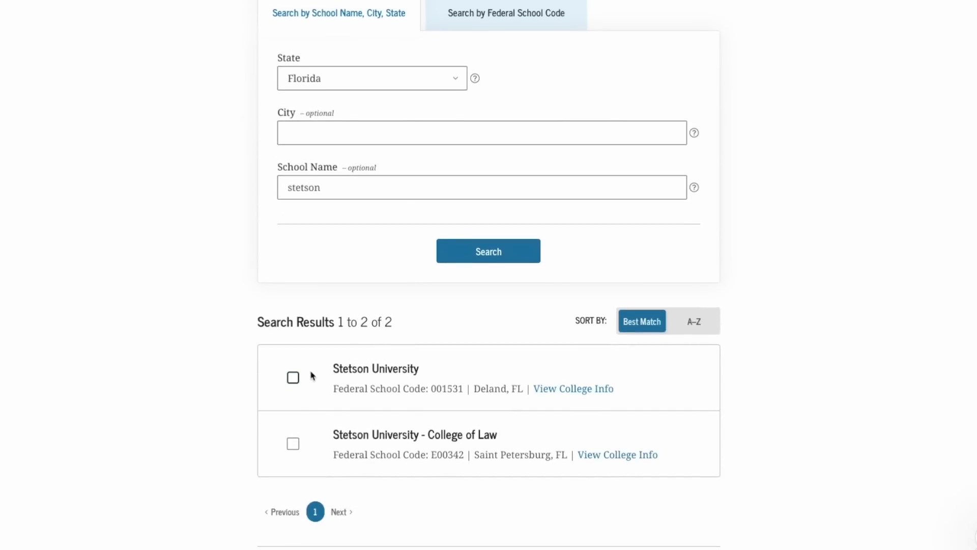
{"action": "left_click", "coordinate": [293, 379]}
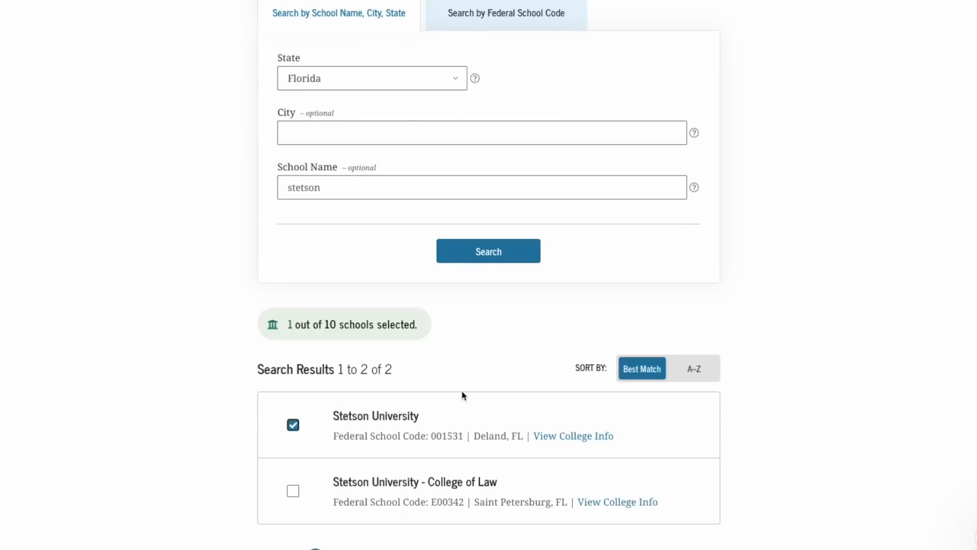
{"action": "scroll", "coordinate": [461, 392], "scroll_direction": "down", "scroll_amount": 2}
{"action": "left_click", "coordinate": [660, 516]}
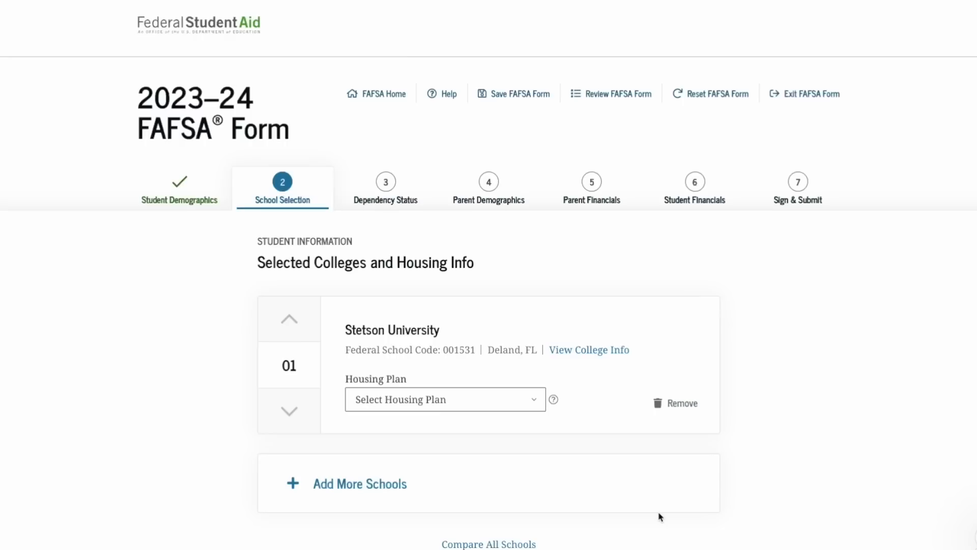
Set Stetson University's housing plan to On Campus
{"action": "left_click", "coordinate": [539, 398]}
{"action": "left_click", "coordinate": [520, 414]}
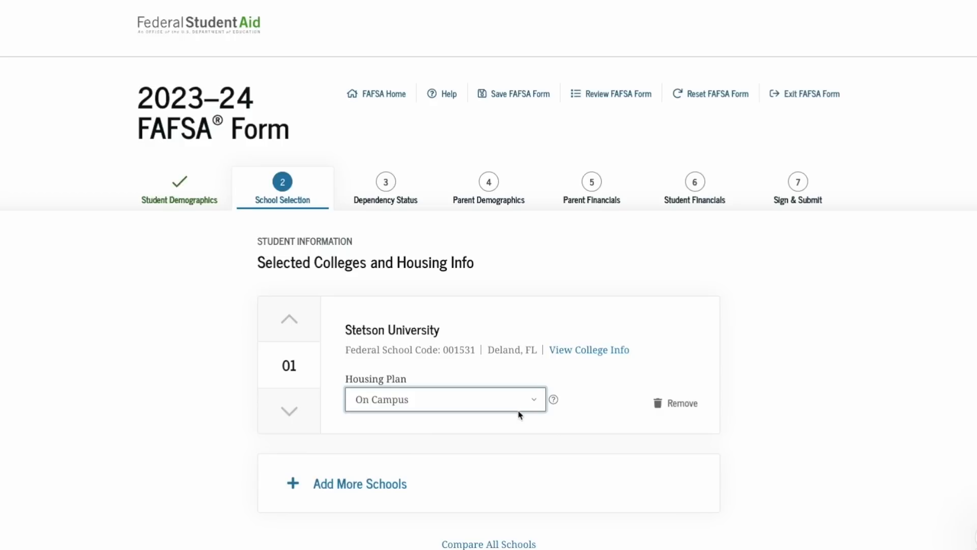
{"action": "scroll", "coordinate": [519, 414], "scroll_direction": "down", "scroll_amount": 2}
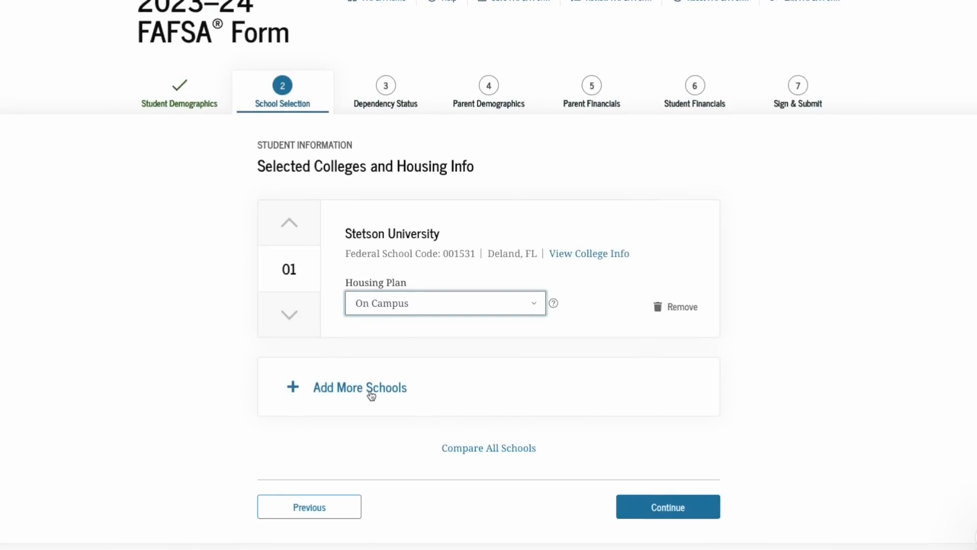
Search for another college in Georgia named 'emory'
{"action": "left_click", "coordinate": [371, 396]}
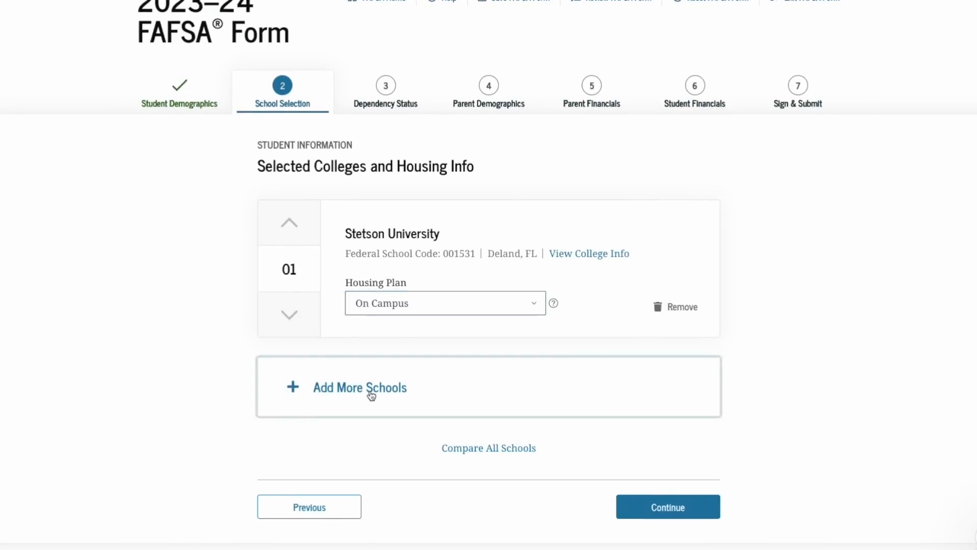
{"action": "scroll", "coordinate": [371, 396], "scroll_direction": "down", "scroll_amount": 3}
{"action": "scroll", "coordinate": [371, 396], "scroll_direction": "down", "scroll_amount": 4}
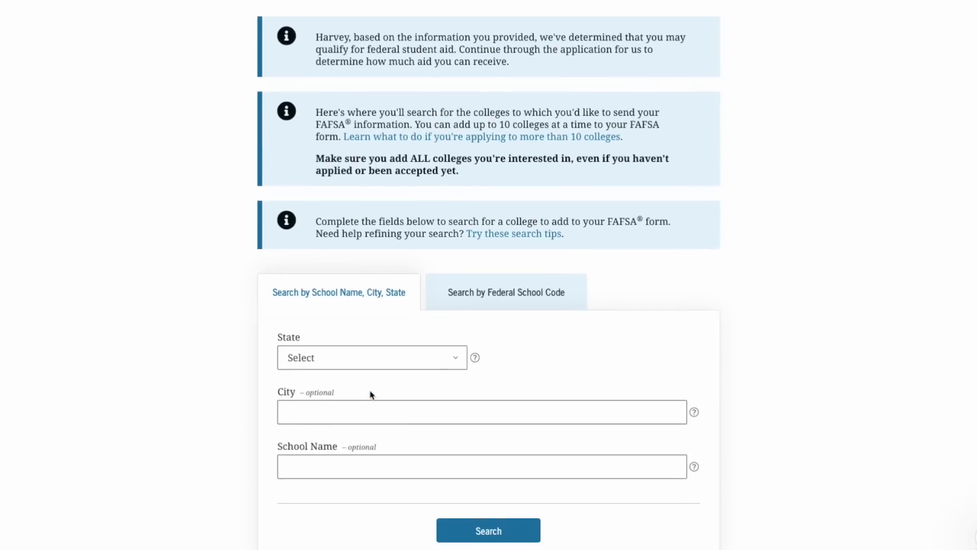
{"action": "left_click", "coordinate": [398, 271]}
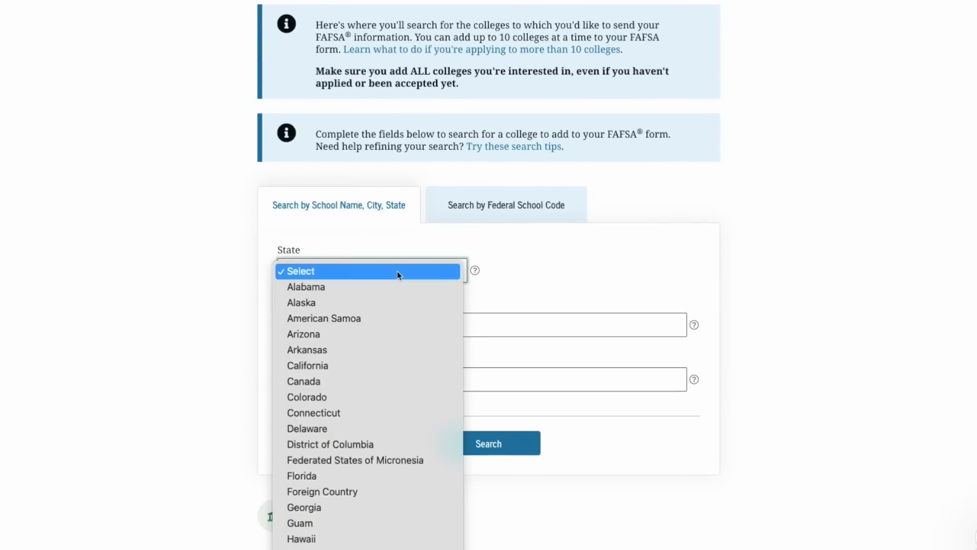
{"action": "left_click", "coordinate": [356, 506]}
{"action": "left_click", "coordinate": [392, 383]}
{"action": "type", "text": "emory"}
{"action": "left_click", "coordinate": [506, 445]}
Add Emory University to the college list with an On Campus housing plan
{"action": "scroll", "coordinate": [265, 256], "scroll_direction": "down", "scroll_amount": 6}
{"action": "left_click", "coordinate": [293, 289]}
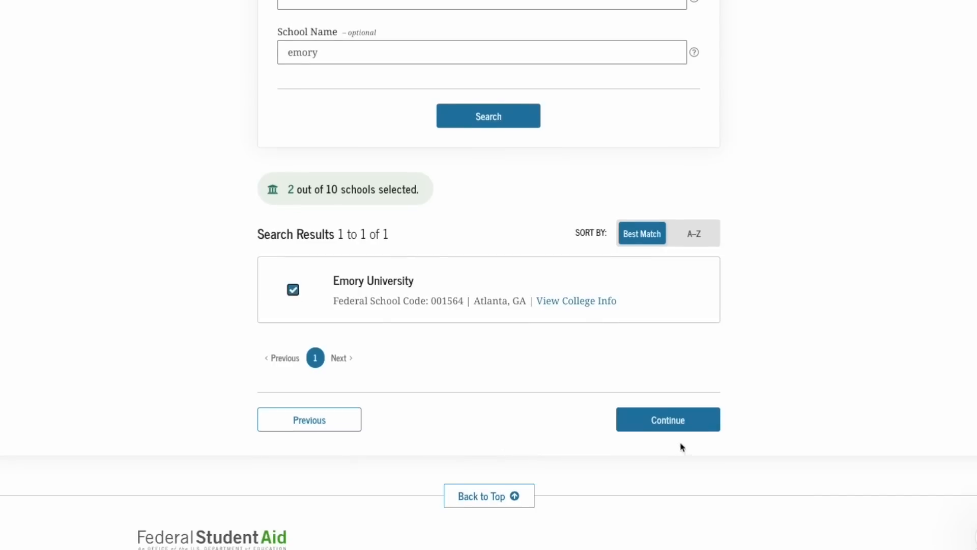
{"action": "left_click", "coordinate": [672, 420]}
{"action": "scroll", "coordinate": [535, 418], "scroll_direction": "down", "scroll_amount": 5}
{"action": "left_click", "coordinate": [532, 383]}
{"action": "left_click", "coordinate": [523, 399]}
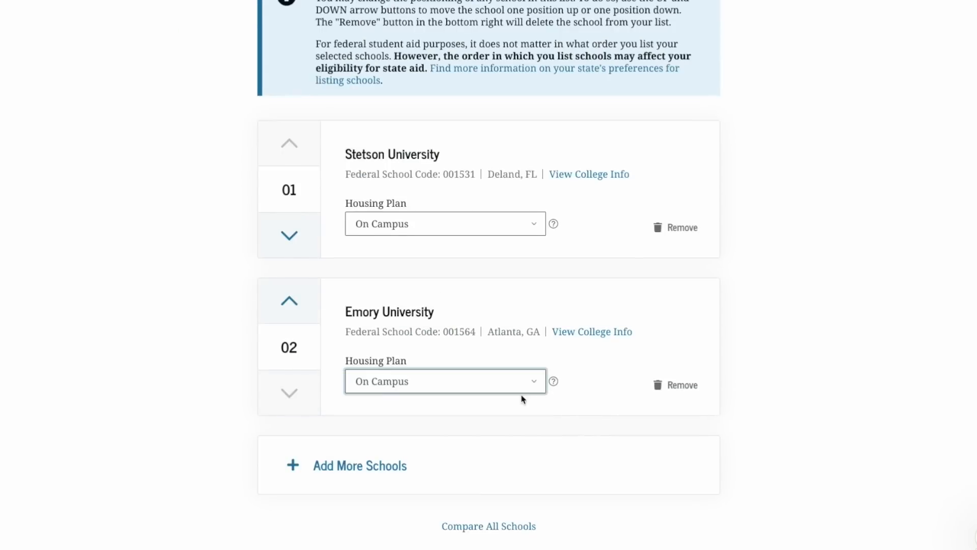
{"action": "scroll", "coordinate": [523, 399], "scroll_direction": "down", "scroll_amount": 2}
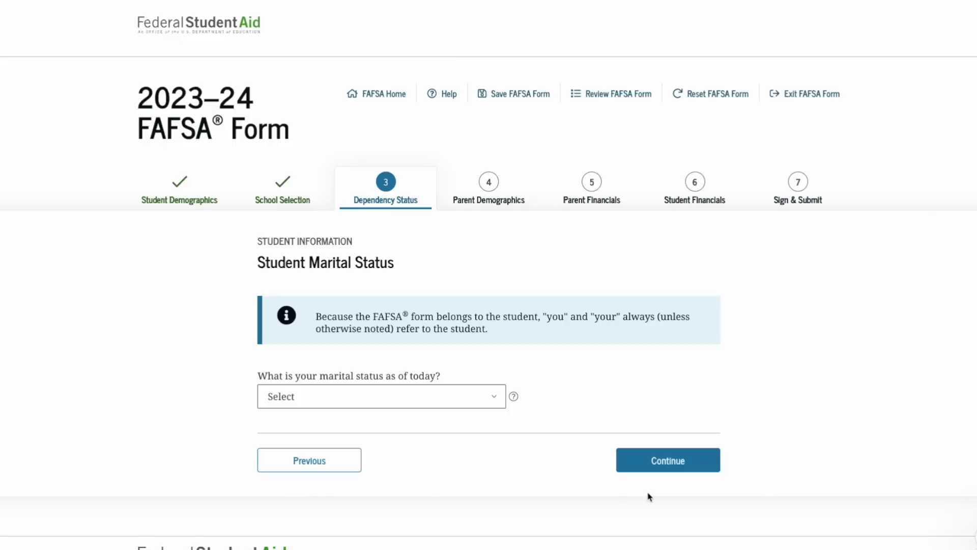
Set the student's marital status to Single and continue
{"action": "scroll", "coordinate": [493, 385], "scroll_direction": "down", "scroll_amount": 1}
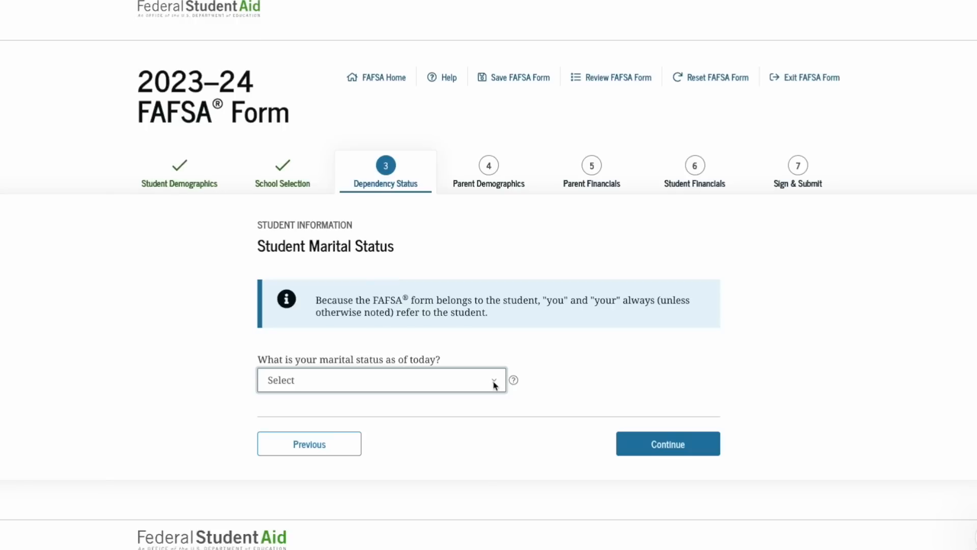
{"action": "left_click", "coordinate": [493, 386]}
{"action": "left_click", "coordinate": [482, 393]}
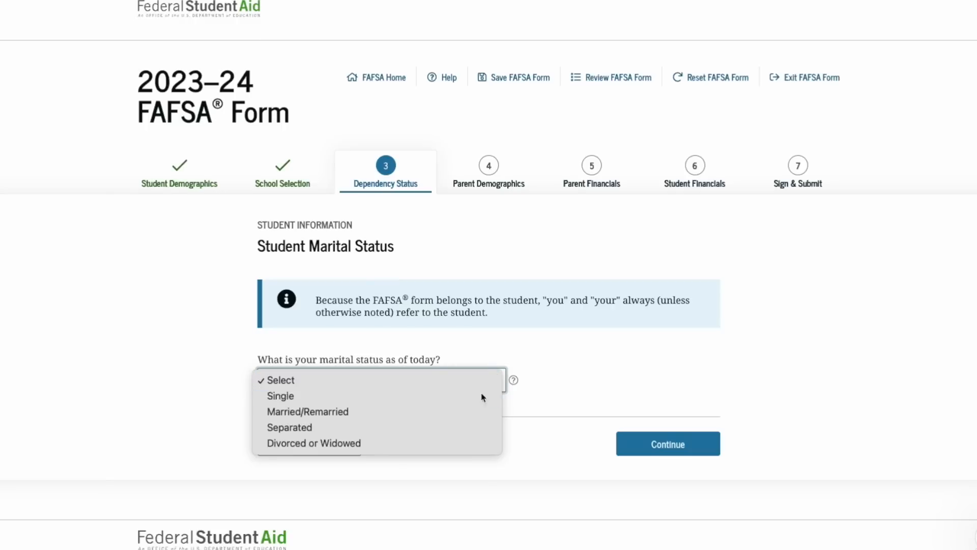
{"action": "left_click", "coordinate": [653, 446]}
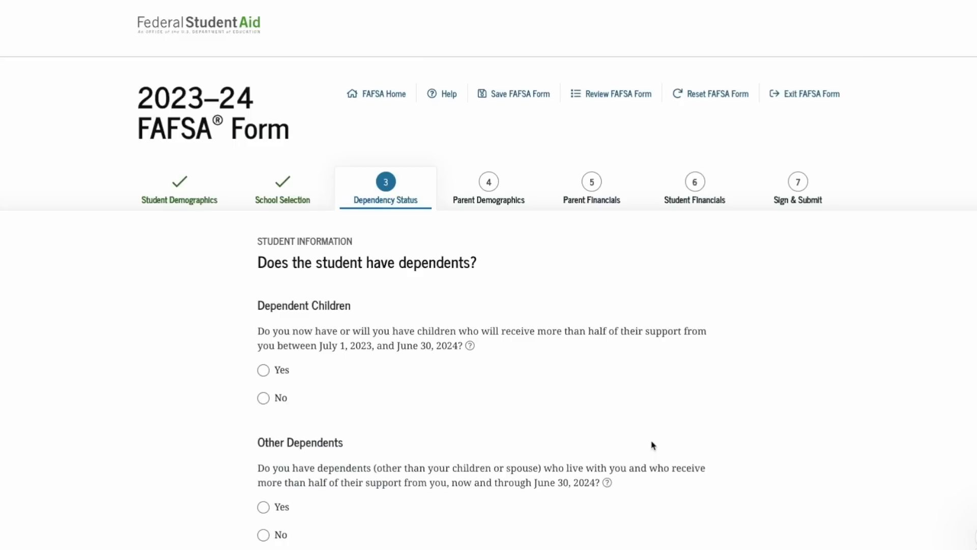
Answer No to having dependent children and No to having other dependents
{"action": "scroll", "coordinate": [654, 446], "scroll_direction": "down", "scroll_amount": 2}
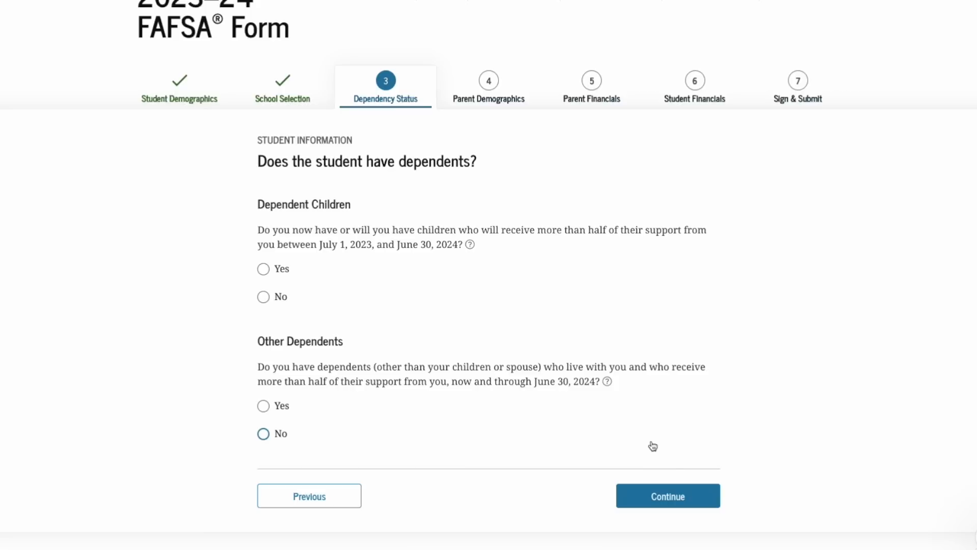
{"action": "left_click", "coordinate": [265, 299]}
{"action": "left_click", "coordinate": [264, 435]}
{"action": "left_click", "coordinate": [659, 497]}
{"action": "scroll", "coordinate": [661, 501], "scroll_direction": "down", "scroll_amount": 4}
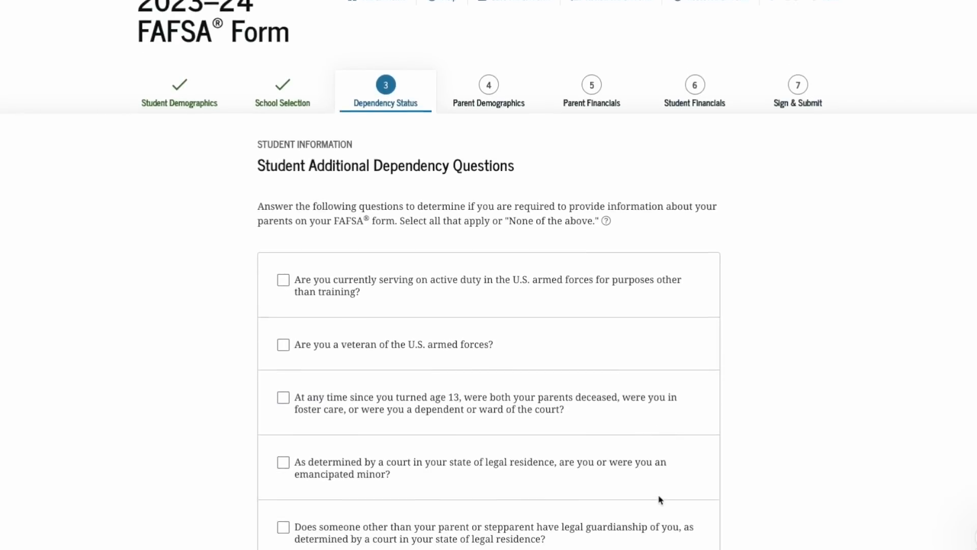
Check 'None of the above' for the additional dependency conditions and continue
{"action": "scroll", "coordinate": [661, 500], "scroll_direction": "down", "scroll_amount": 1}
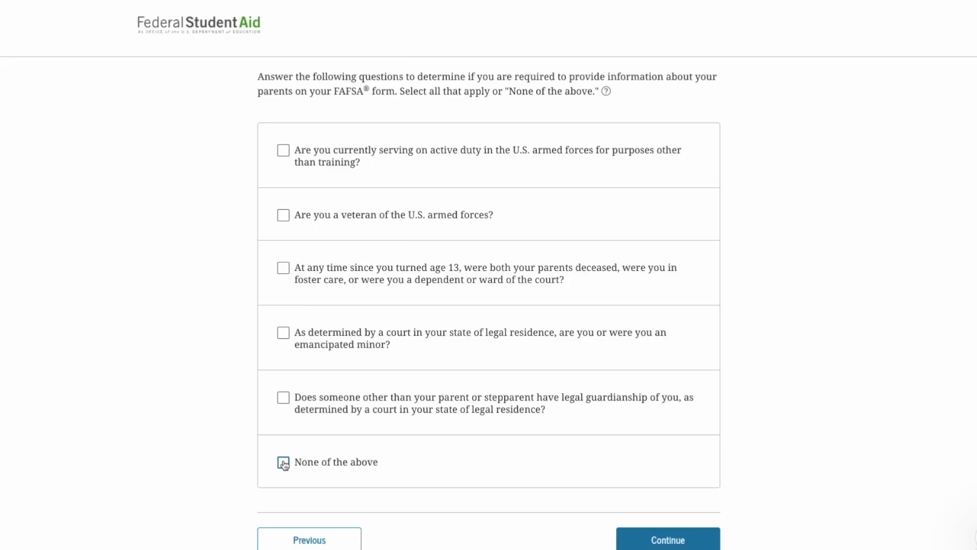
{"action": "left_click", "coordinate": [283, 463]}
{"action": "left_click", "coordinate": [660, 539]}
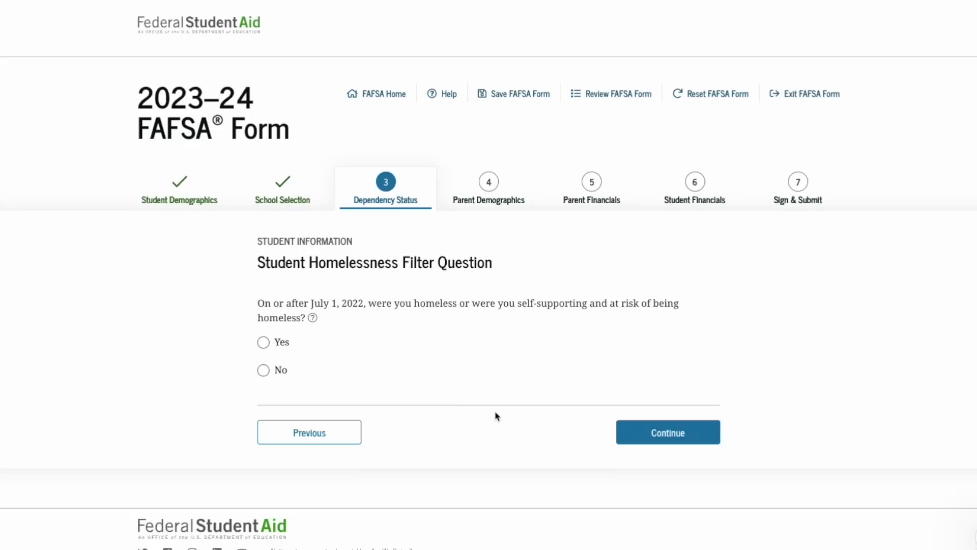
Answer No to the homelessness question and proceed past dependency status
{"action": "left_click", "coordinate": [264, 370]}
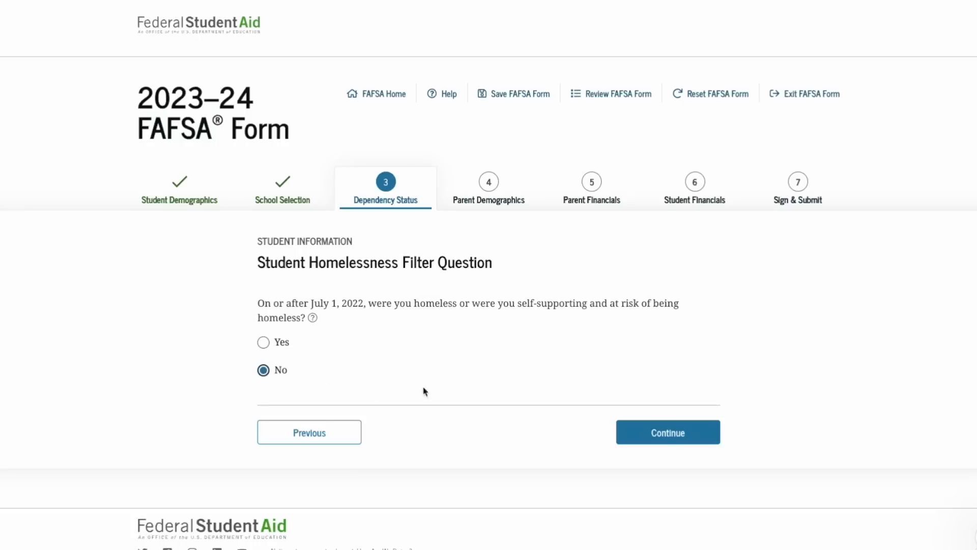
{"action": "left_click", "coordinate": [668, 433]}
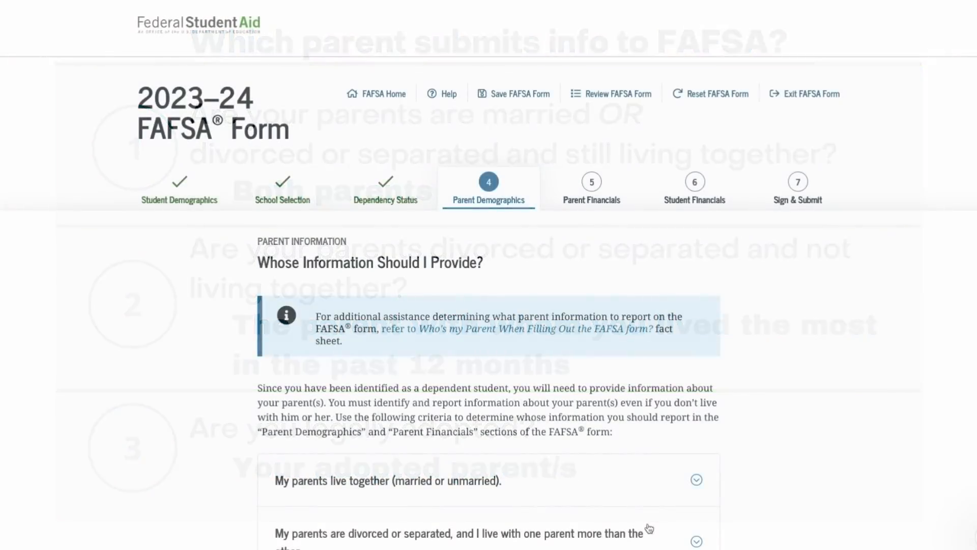
{"action": "scroll", "coordinate": [674, 491], "scroll_direction": "down", "scroll_amount": 2}
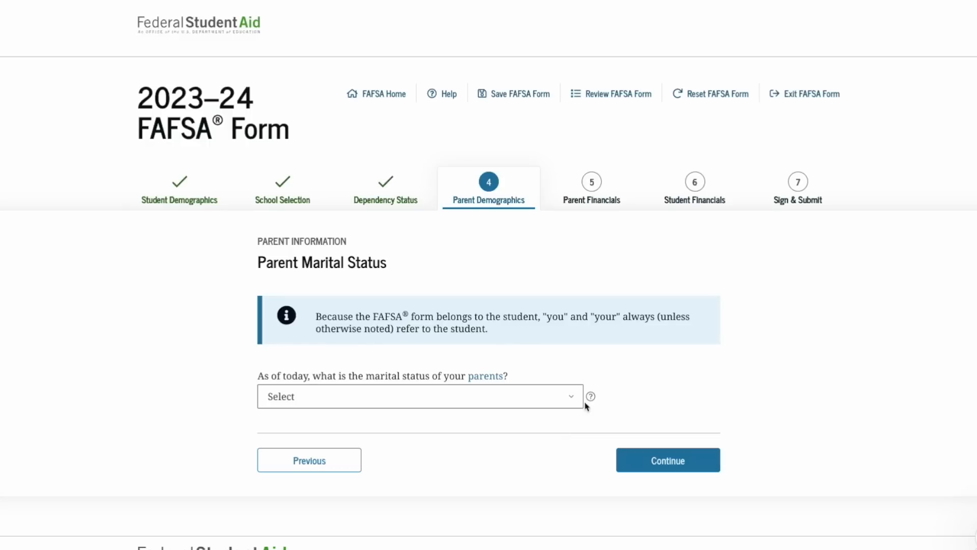
Report the parents as divorced or separated since 01/2019 and choose to provide Mother's information
{"action": "left_click", "coordinate": [572, 398]}
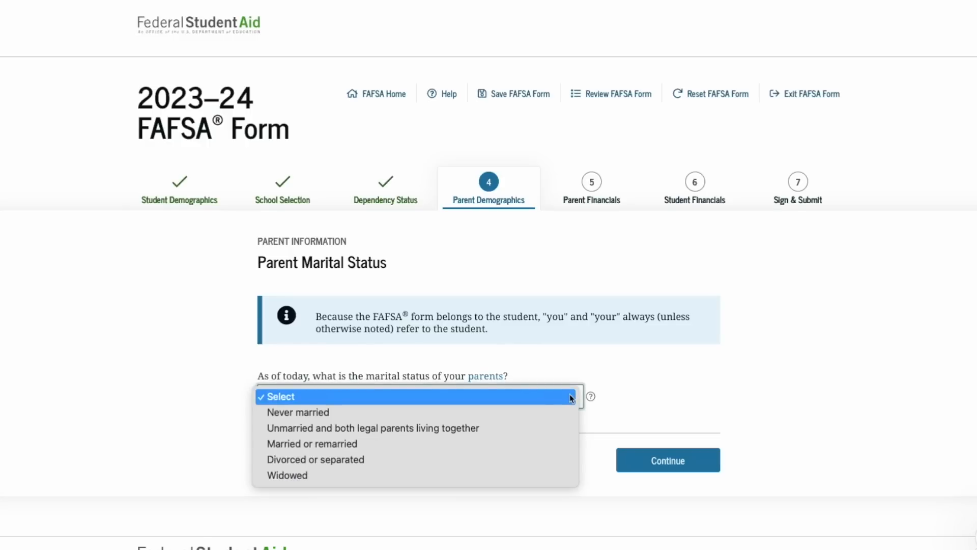
{"action": "left_click", "coordinate": [537, 458]}
{"action": "scroll", "coordinate": [540, 459], "scroll_direction": "down", "scroll_amount": 1}
{"action": "scroll", "coordinate": [540, 459], "scroll_direction": "down", "scroll_amount": 3}
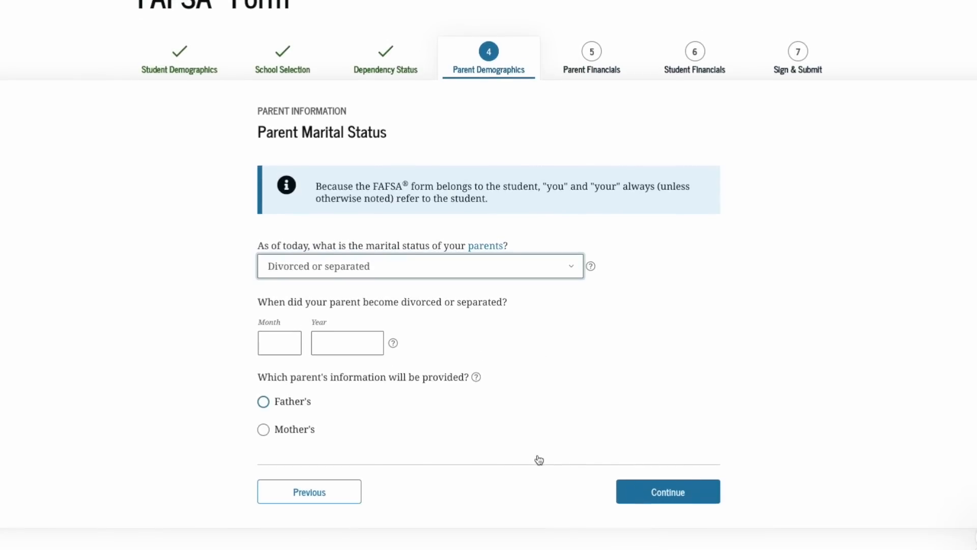
{"action": "left_click", "coordinate": [279, 347]}
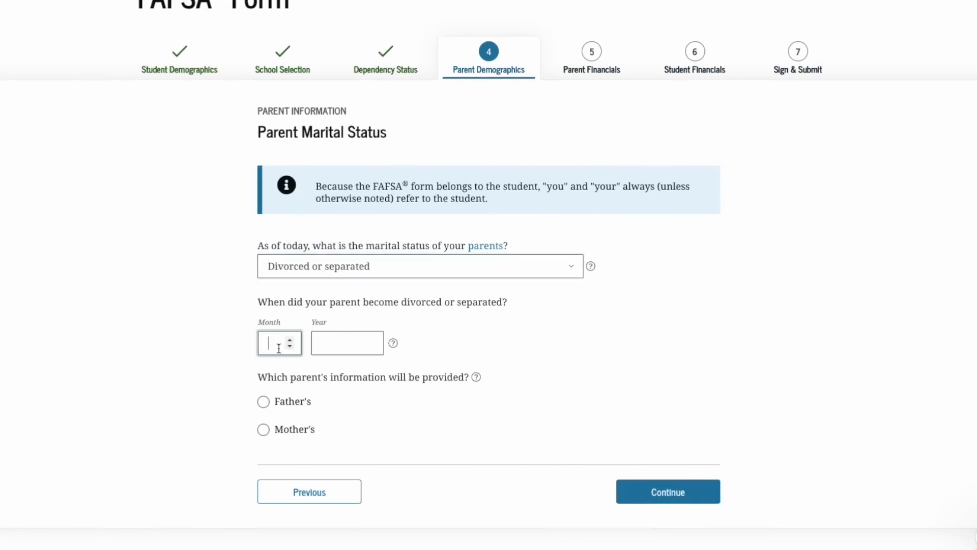
{"action": "type", "text": "01"}
{"action": "key", "text": "Tab"}
{"action": "type", "text": "10"}
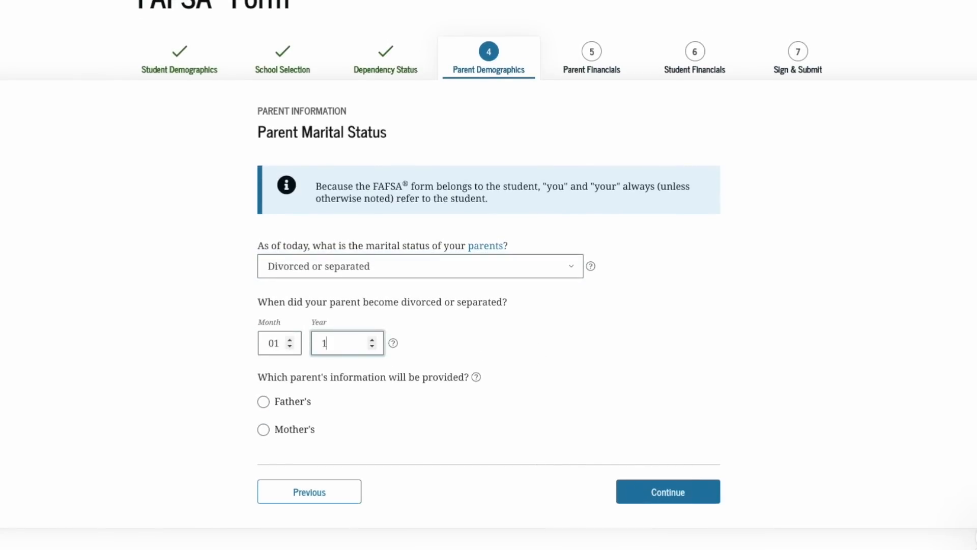
{"action": "key", "text": "BackSpace"}
{"action": "key", "text": "BackSpace"}
{"action": "type", "text": "2019"}
{"action": "left_click", "coordinate": [264, 430]}
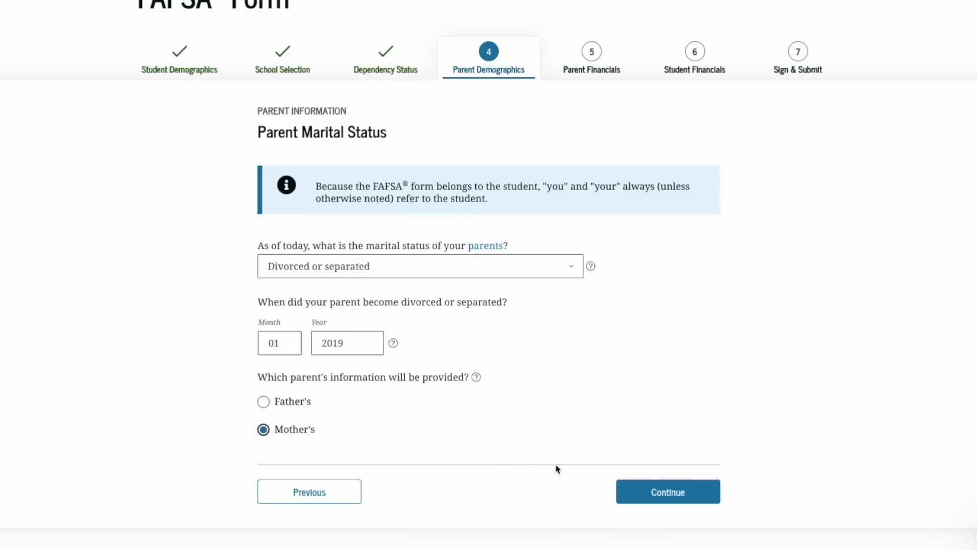
{"action": "left_click", "coordinate": [660, 493]}
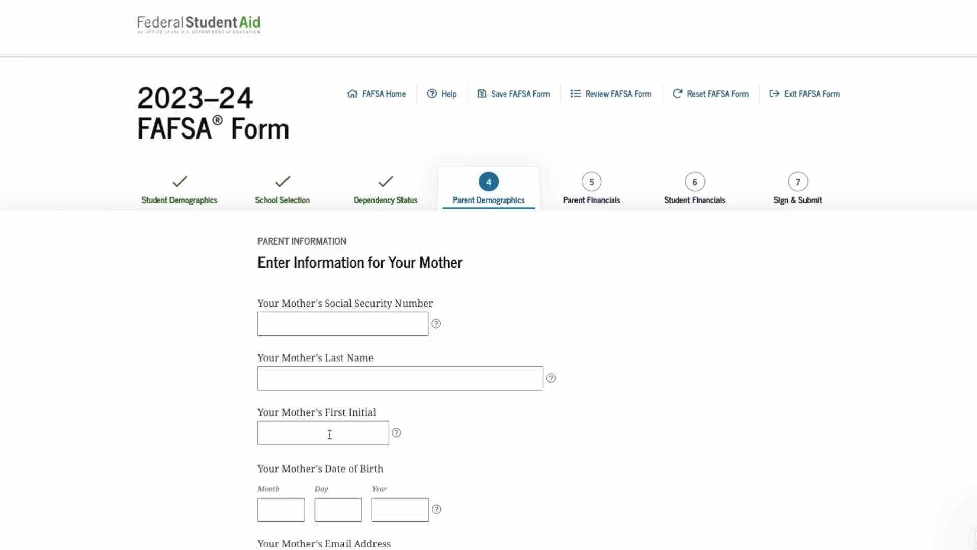
Enter the mother's SSN, last name, first initial and birth date, then submit them
{"action": "scroll", "coordinate": [336, 404], "scroll_direction": "down", "scroll_amount": 3}
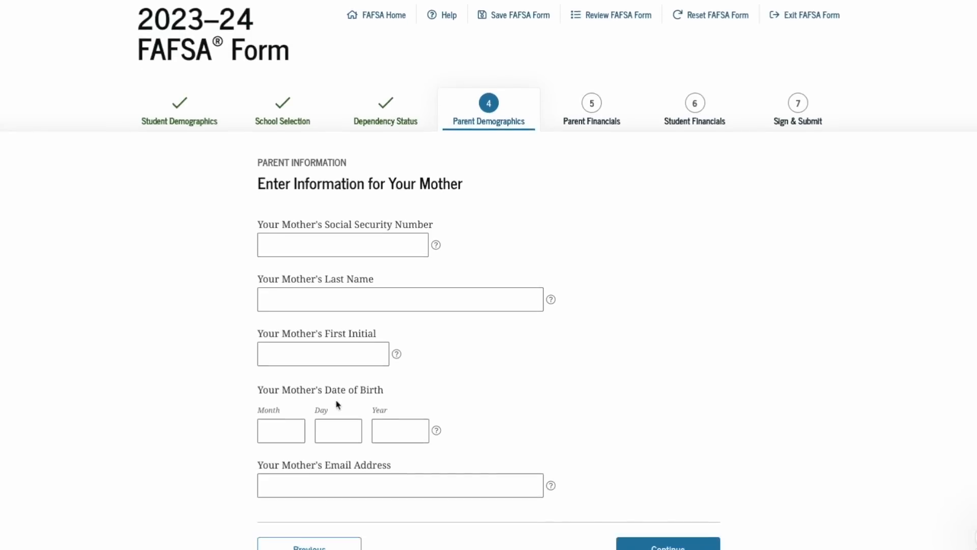
{"action": "left_click", "coordinate": [322, 192]}
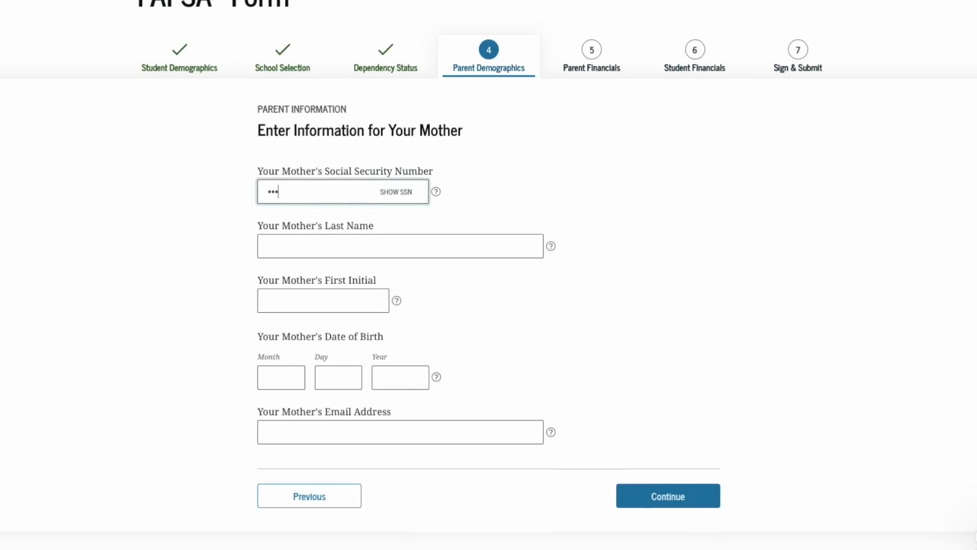
{"action": "left_click", "coordinate": [314, 235]}
{"action": "type", "text": "z"}
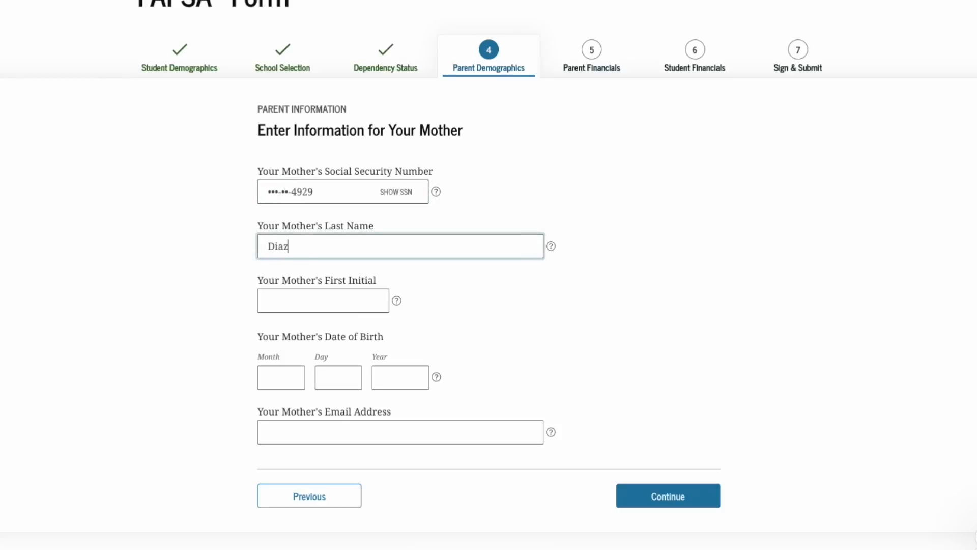
{"action": "key", "text": "Tab"}
{"action": "key", "text": "Tab"}
{"action": "type", "text": "R"}
{"action": "key", "text": "Tab"}
{"action": "key", "text": "Tab"}
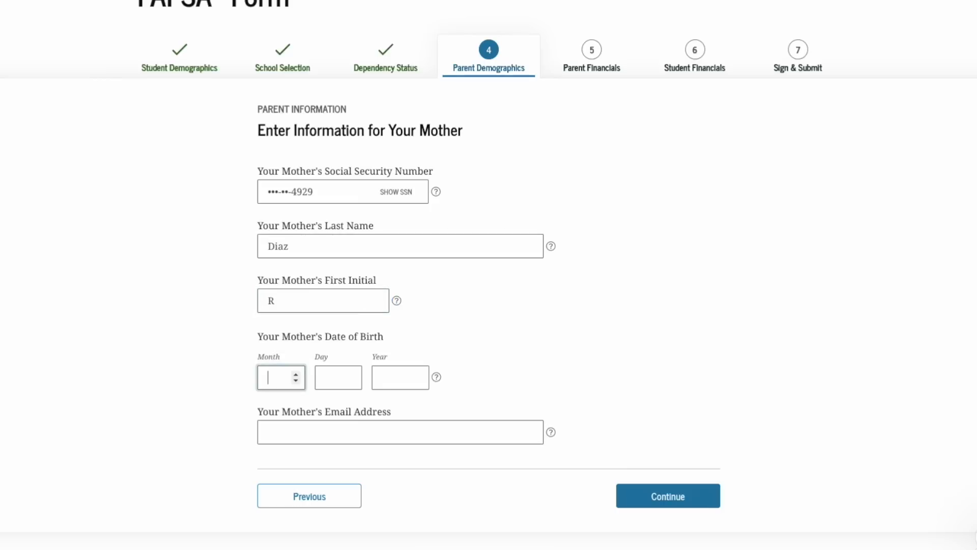
{"action": "type", "text": "0119"}
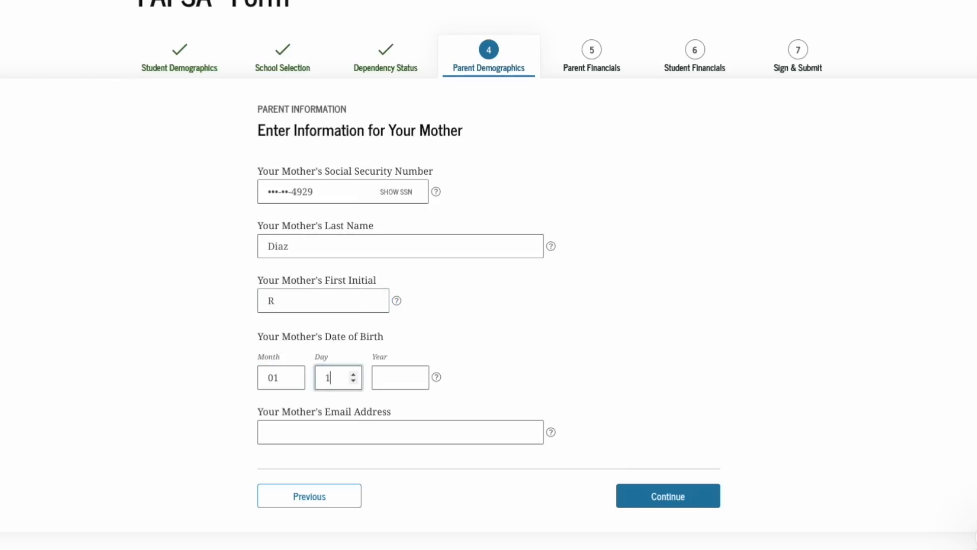
{"action": "type", "text": "1972"}
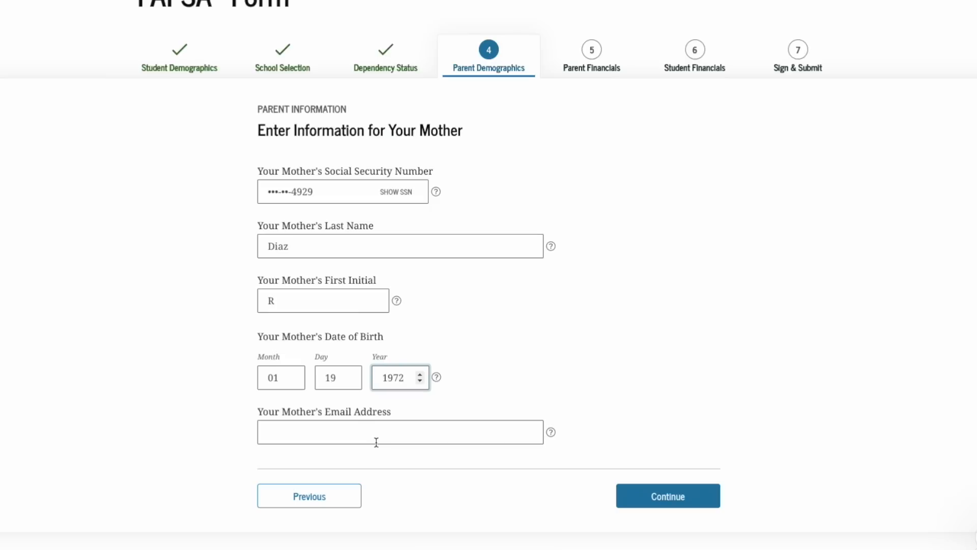
{"action": "left_click", "coordinate": [624, 494]}
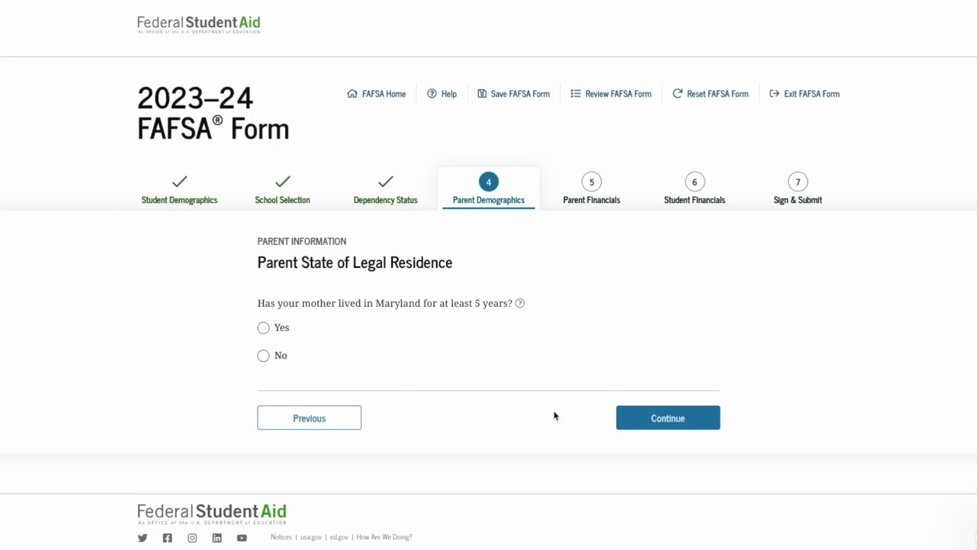
Confirm the mother has lived in Maryland 5+ years, continue, and open the dependency status help
{"action": "left_click", "coordinate": [267, 331]}
{"action": "left_click", "coordinate": [264, 356]}
{"action": "scroll", "coordinate": [264, 359], "scroll_direction": "down", "scroll_amount": 1}
{"action": "left_click", "coordinate": [656, 417]}
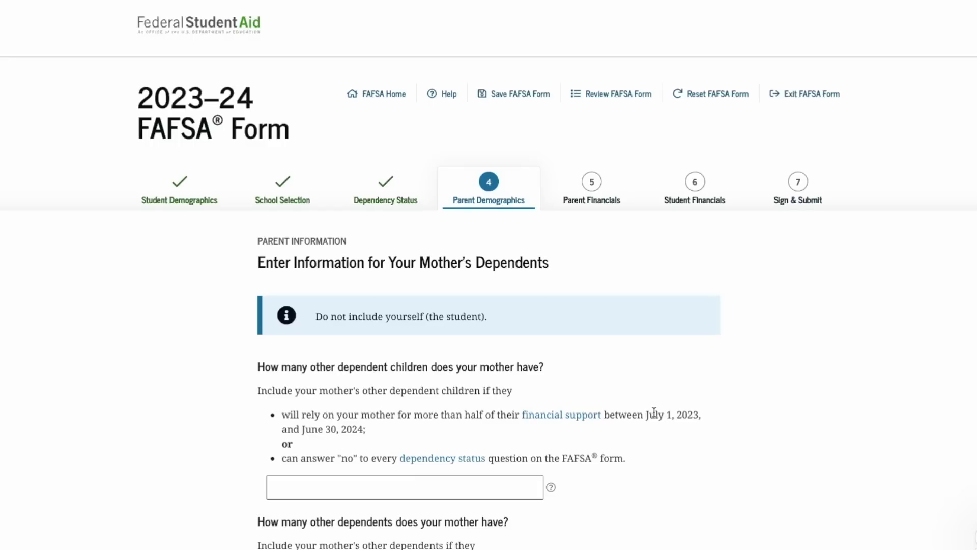
{"action": "scroll", "coordinate": [654, 412], "scroll_direction": "down", "scroll_amount": 3}
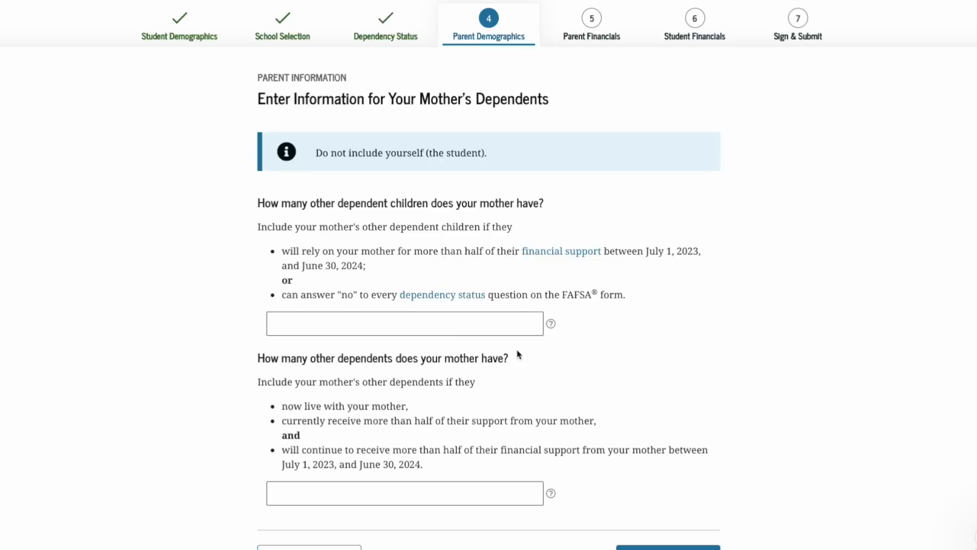
{"action": "left_click", "coordinate": [470, 299]}
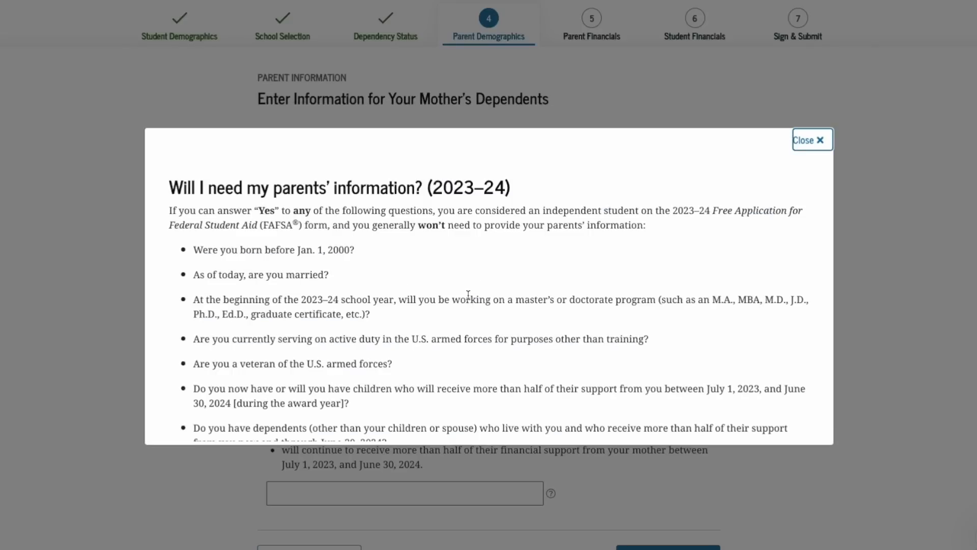
Close the help and enter 1 other dependent child and 1 other dependent for the mother
{"action": "scroll", "coordinate": [468, 295], "scroll_direction": "down", "scroll_amount": 2}
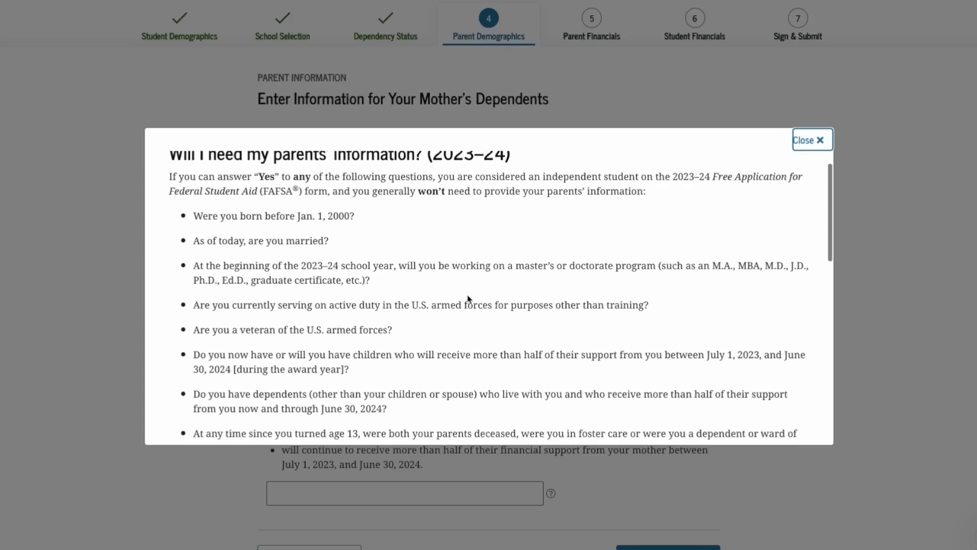
{"action": "scroll", "coordinate": [468, 299], "scroll_direction": "down", "scroll_amount": 1}
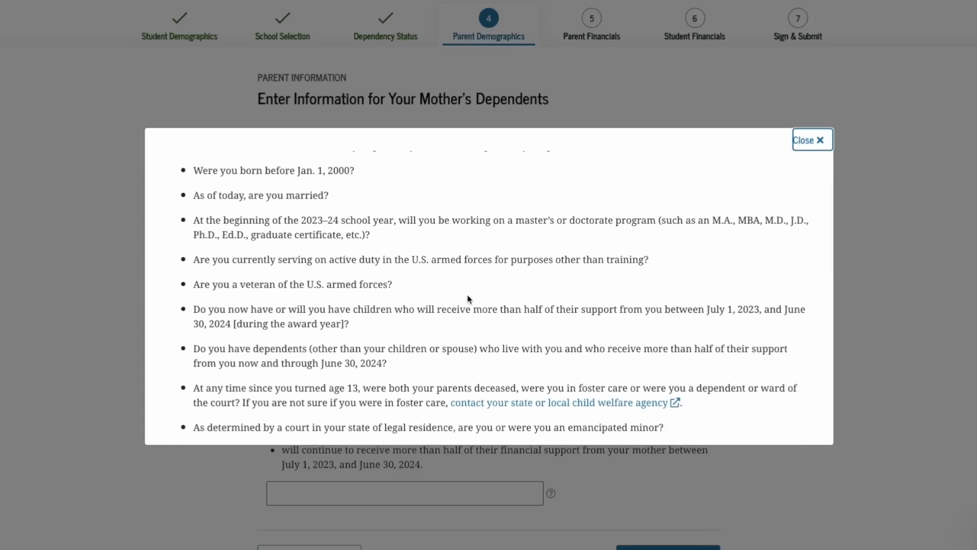
{"action": "scroll", "coordinate": [468, 299], "scroll_direction": "down", "scroll_amount": 1}
{"action": "left_click", "coordinate": [803, 140]}
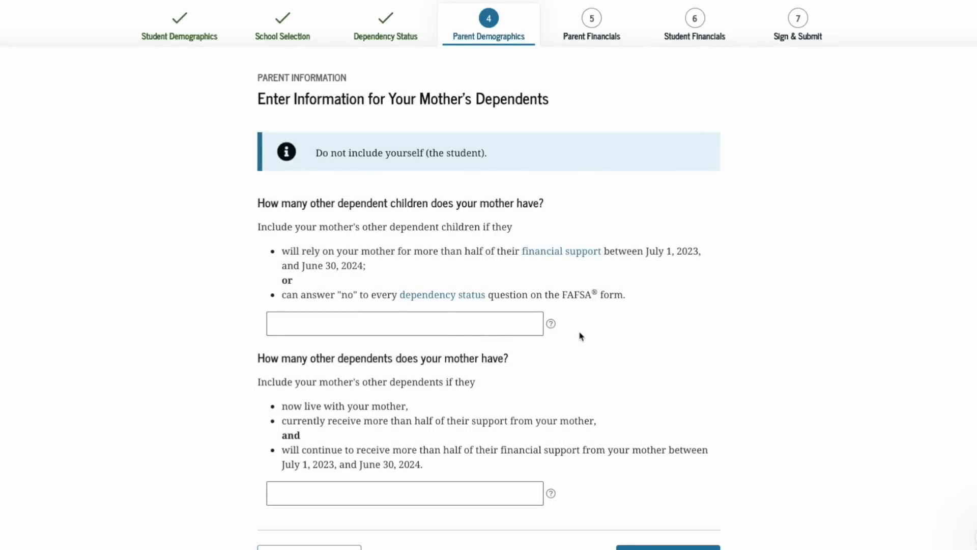
{"action": "left_click", "coordinate": [442, 321]}
{"action": "type", "text": "1"}
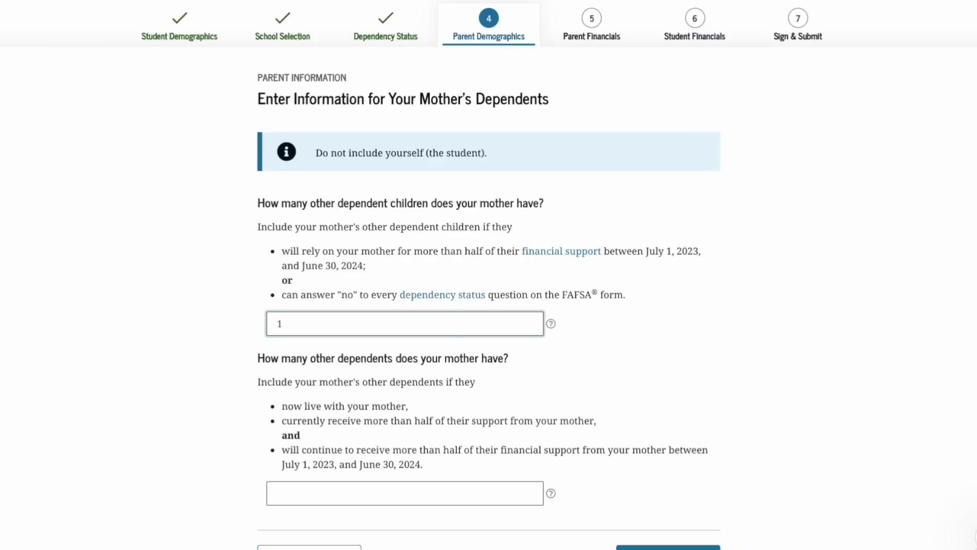
{"action": "scroll", "coordinate": [489, 275], "scroll_direction": "down", "scroll_amount": 1}
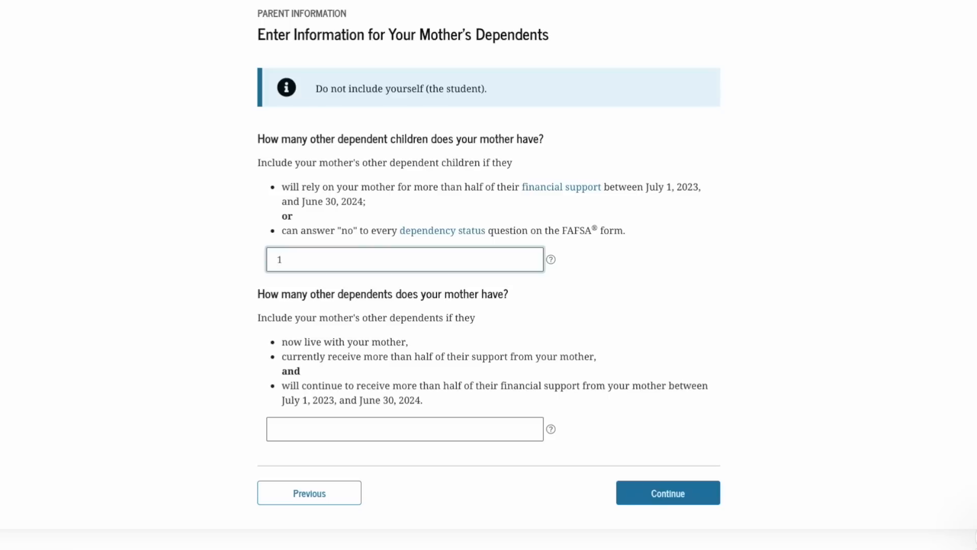
{"action": "left_click", "coordinate": [348, 426]}
{"action": "type", "text": "1"}
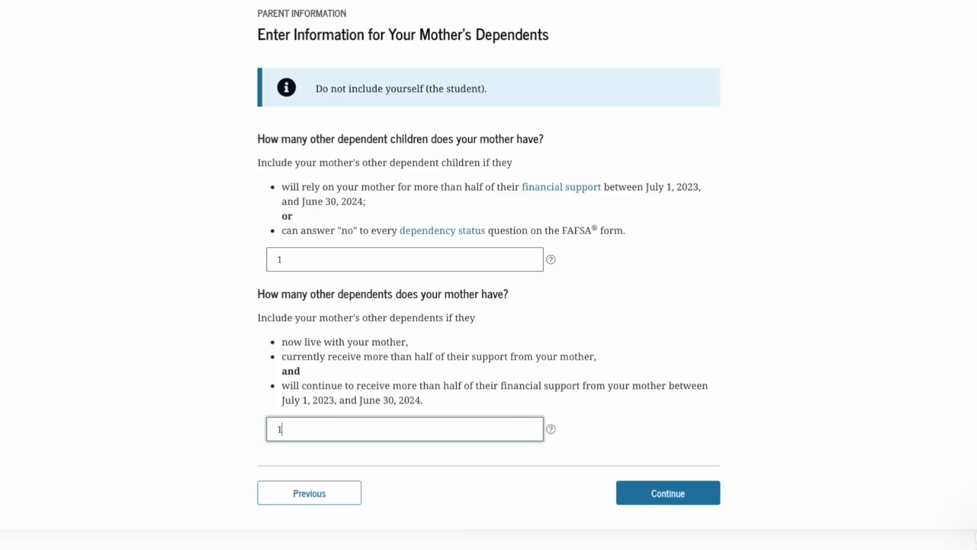
{"action": "left_click", "coordinate": [636, 501]}
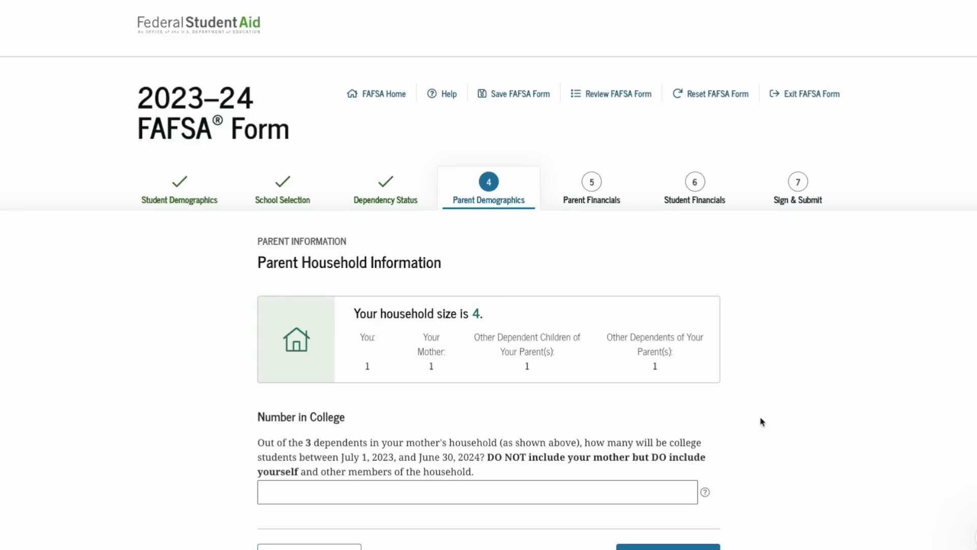
Enter 1 in Number in College, correcting the mistakenly typed 2
{"action": "scroll", "coordinate": [762, 421], "scroll_direction": "down", "scroll_amount": 1}
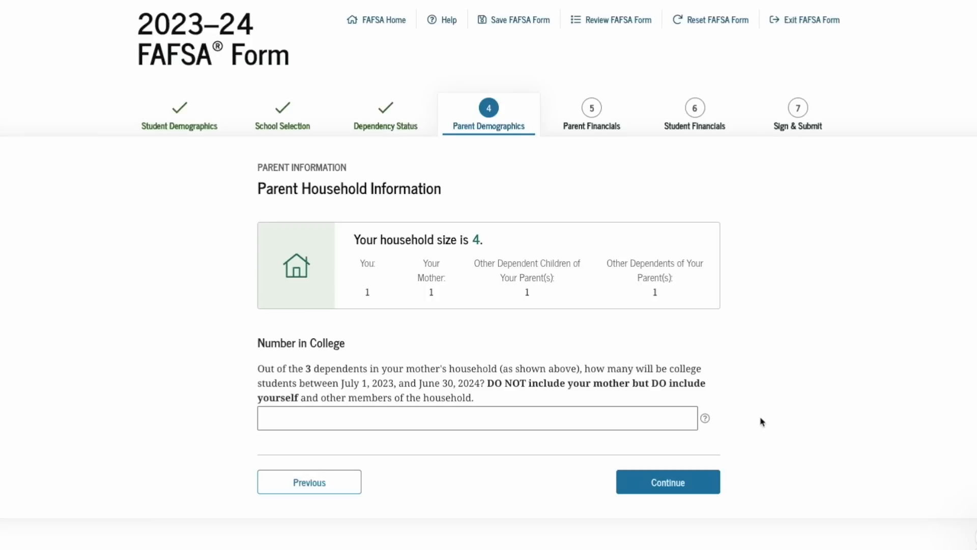
{"action": "left_click", "coordinate": [471, 418]}
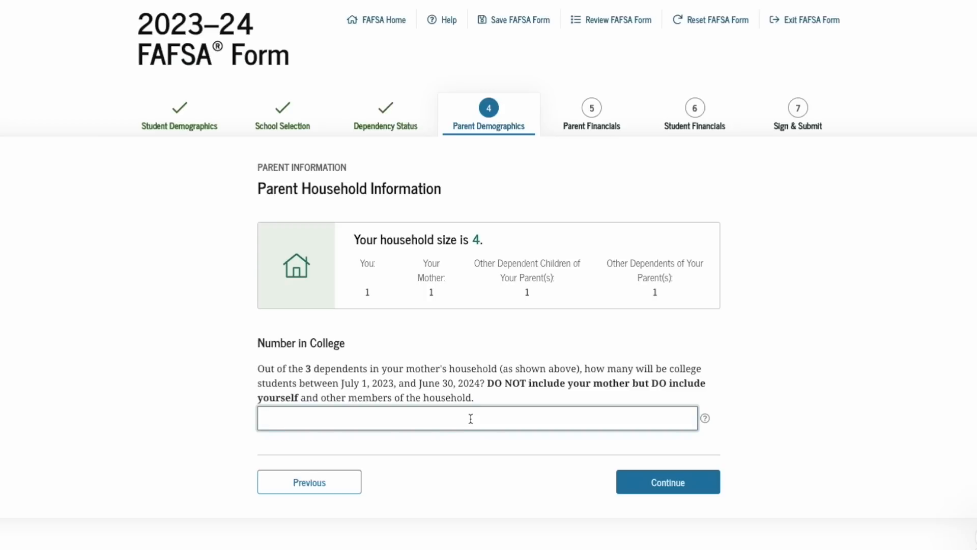
{"action": "type", "text": "2"}
{"action": "key", "text": "BackSpace"}
{"action": "type", "text": "1"}
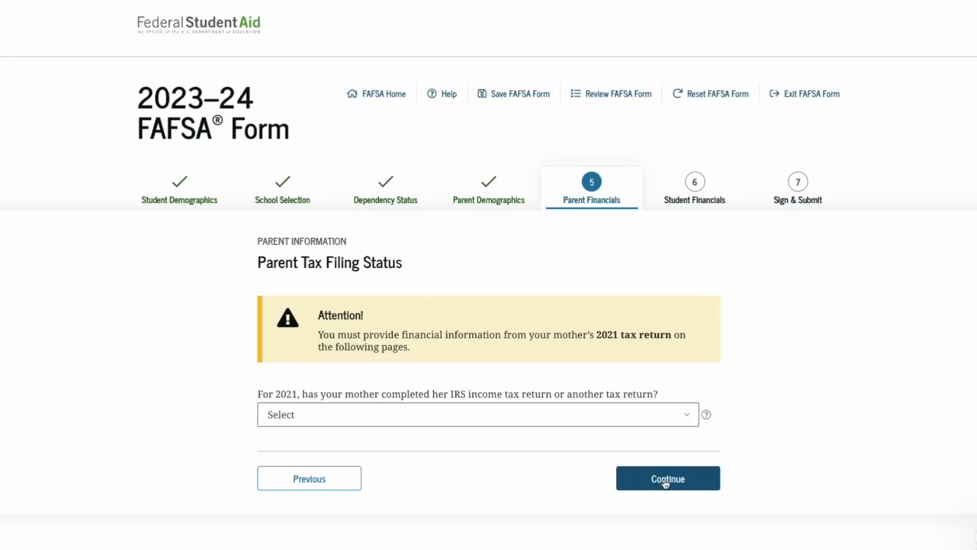
Mark the mother's 2021 tax return as Already completed, correcting an initial not-going-to-file answer
{"action": "left_click", "coordinate": [688, 419]}
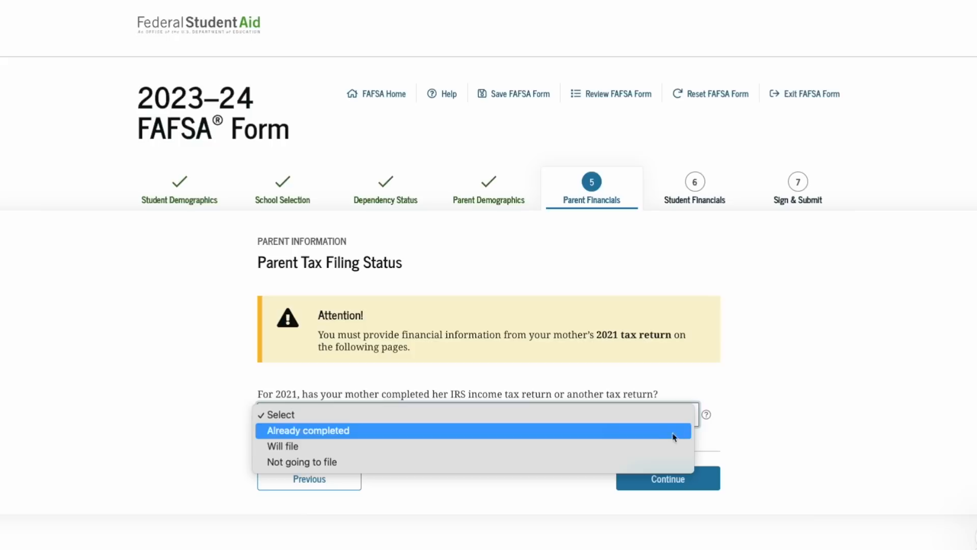
{"action": "left_click", "coordinate": [651, 461]}
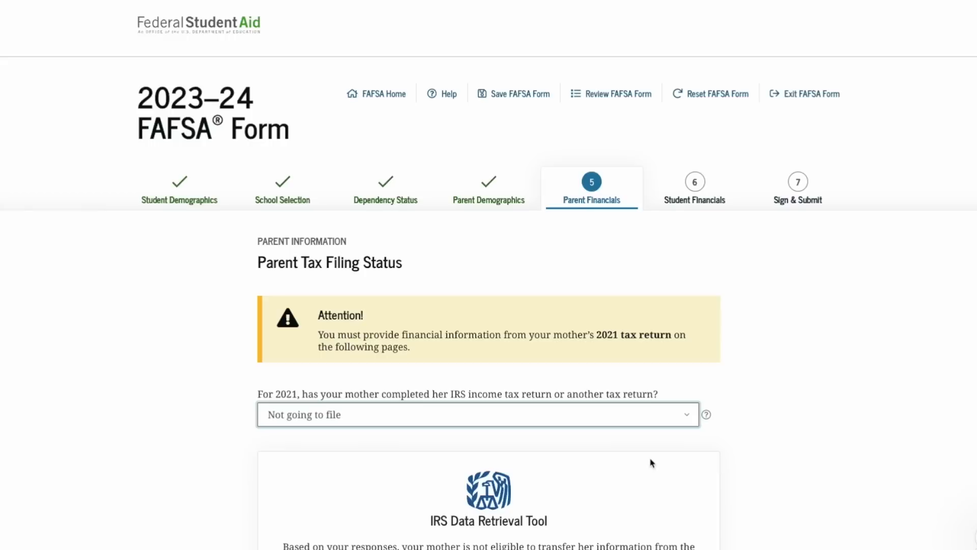
{"action": "left_click", "coordinate": [662, 414]}
{"action": "left_click", "coordinate": [659, 383]}
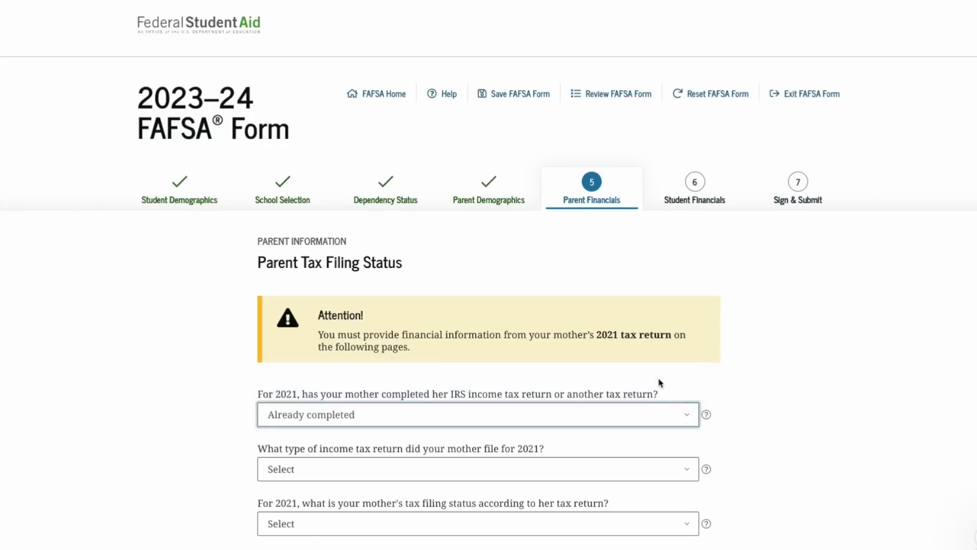
{"action": "scroll", "coordinate": [656, 411], "scroll_direction": "down", "scroll_amount": 1}
{"action": "scroll", "coordinate": [656, 411], "scroll_direction": "down", "scroll_amount": 2}
Set the mother's return type to IRS Form 1040 and filing status to Single
{"action": "left_click", "coordinate": [670, 381]}
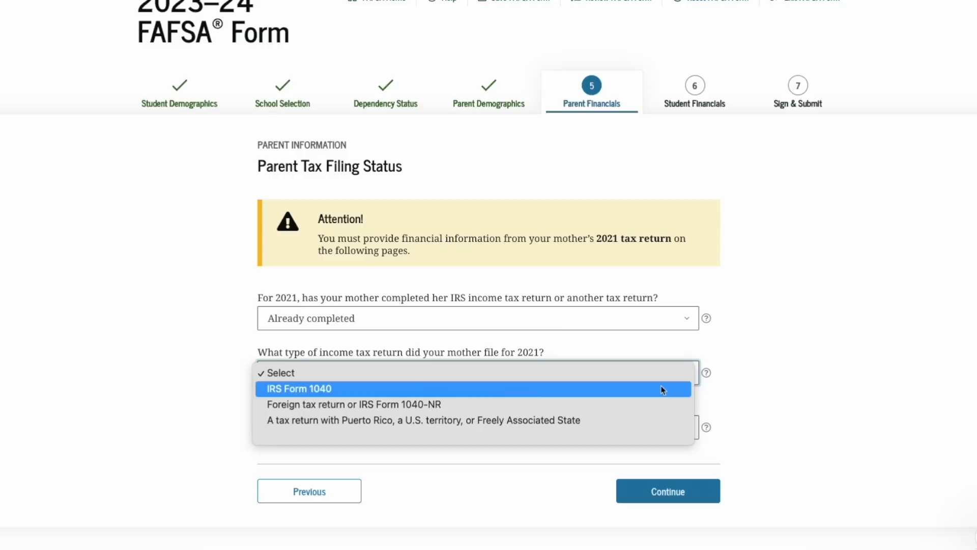
{"action": "left_click", "coordinate": [664, 389]}
{"action": "scroll", "coordinate": [670, 392], "scroll_direction": "down", "scroll_amount": 1}
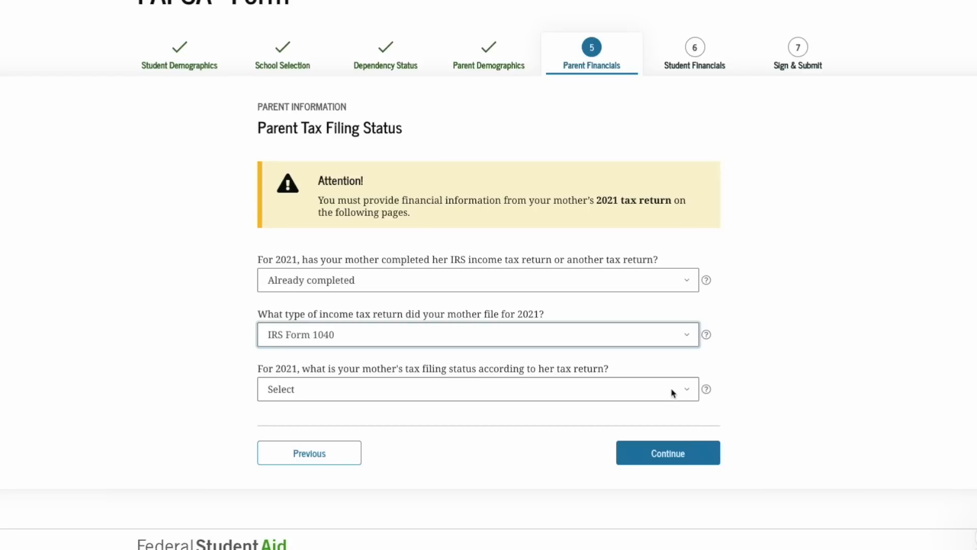
{"action": "left_click", "coordinate": [672, 393]}
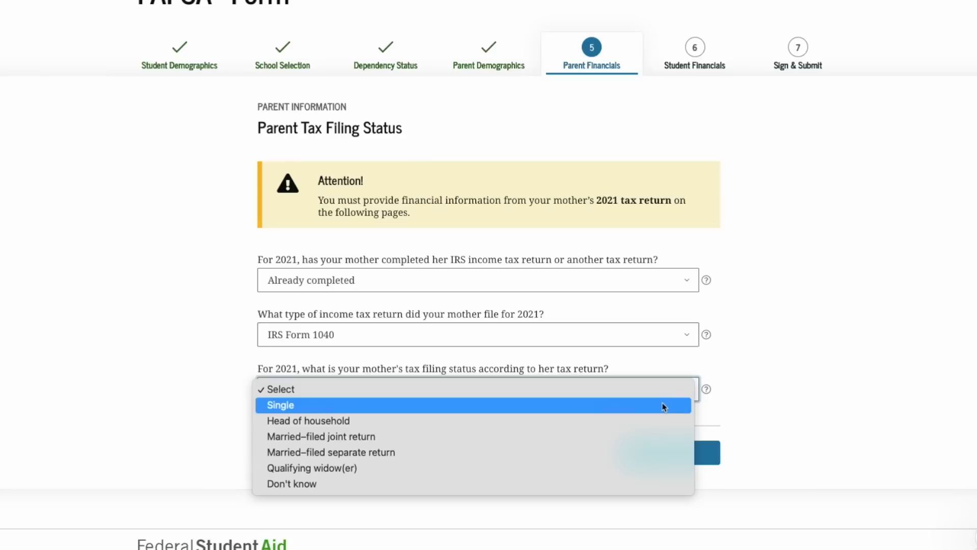
{"action": "left_click", "coordinate": [664, 406]}
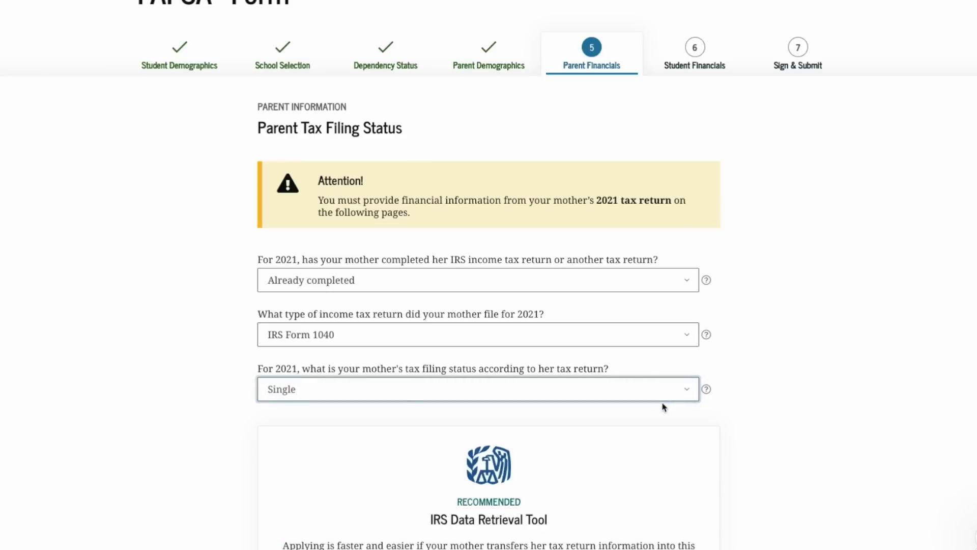
{"action": "scroll", "coordinate": [664, 407], "scroll_direction": "down", "scroll_amount": 5}
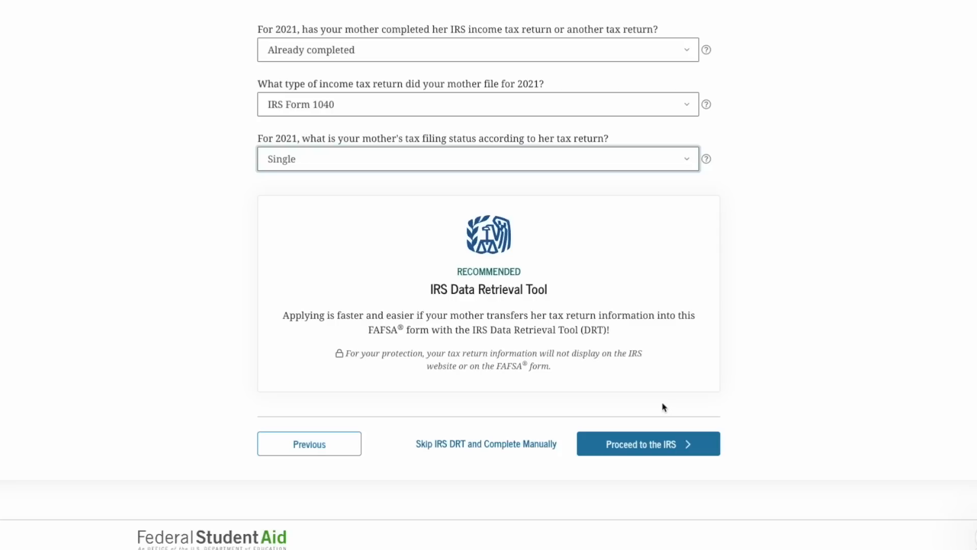
Skip the IRS Data Retrieval Tool, decline the data transfer, and review the adjusted gross income help
{"action": "left_click", "coordinate": [482, 445]}
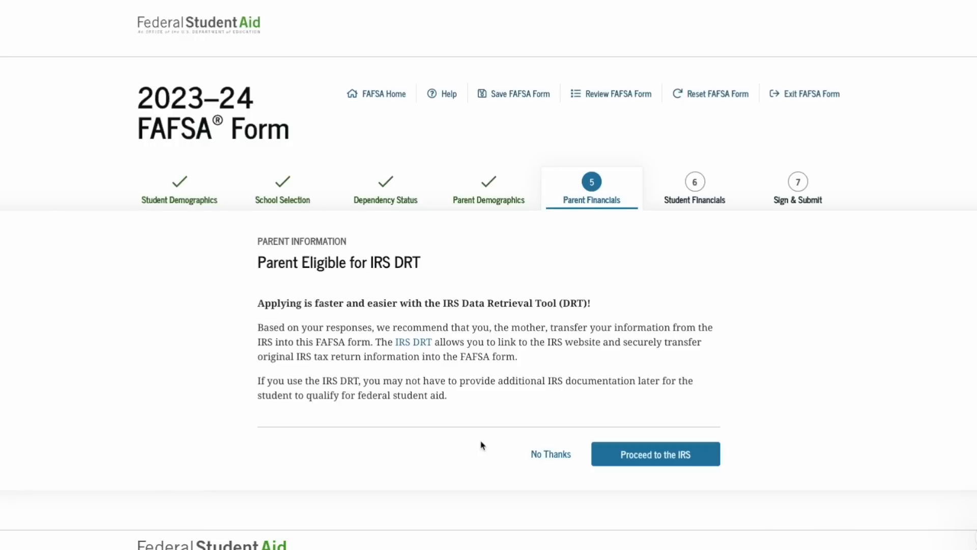
{"action": "left_click", "coordinate": [551, 453]}
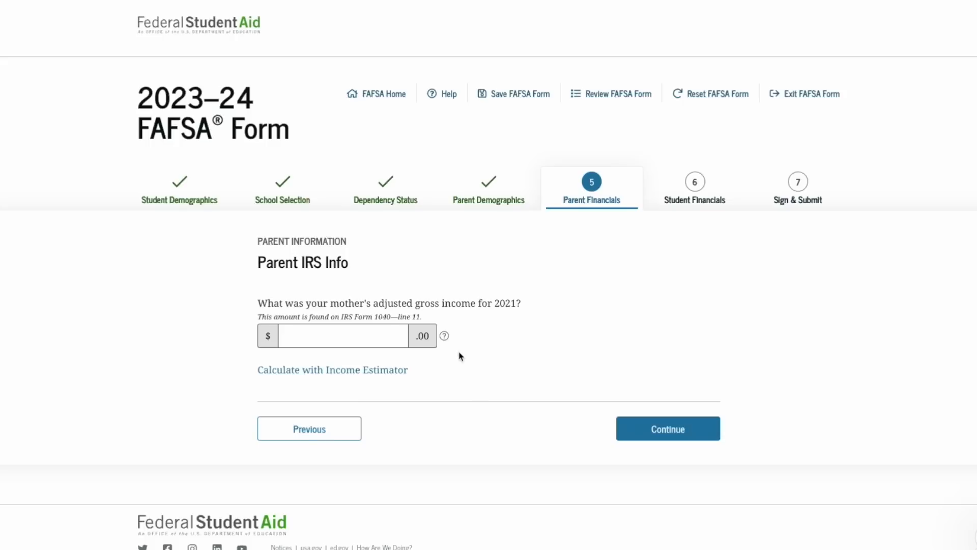
{"action": "left_click", "coordinate": [444, 336]}
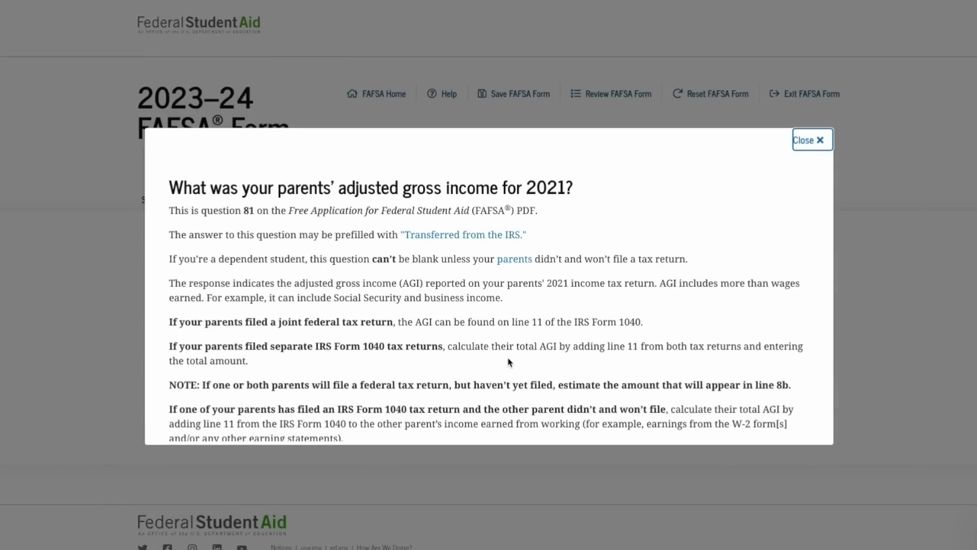
{"action": "scroll", "coordinate": [509, 363], "scroll_direction": "down", "scroll_amount": 7}
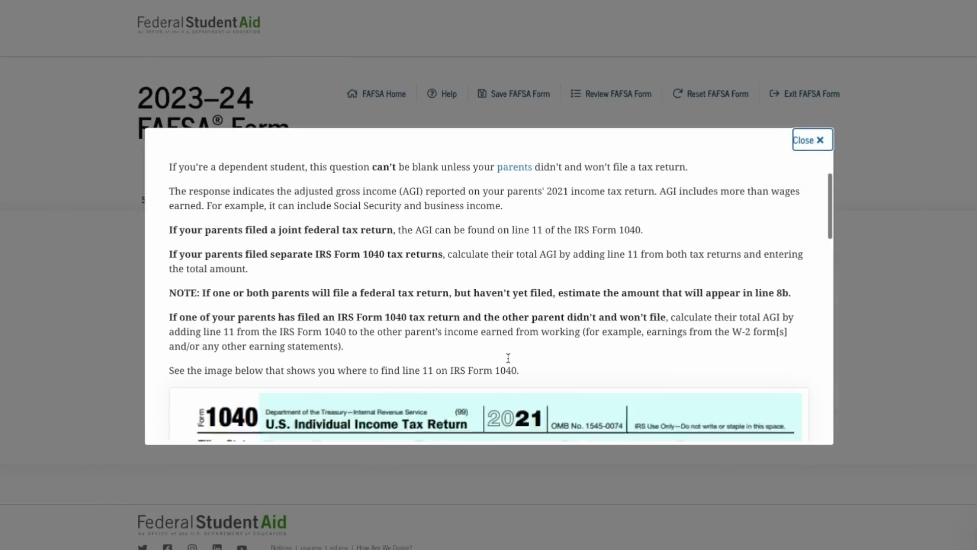
{"action": "scroll", "coordinate": [510, 362], "scroll_direction": "down", "scroll_amount": 5}
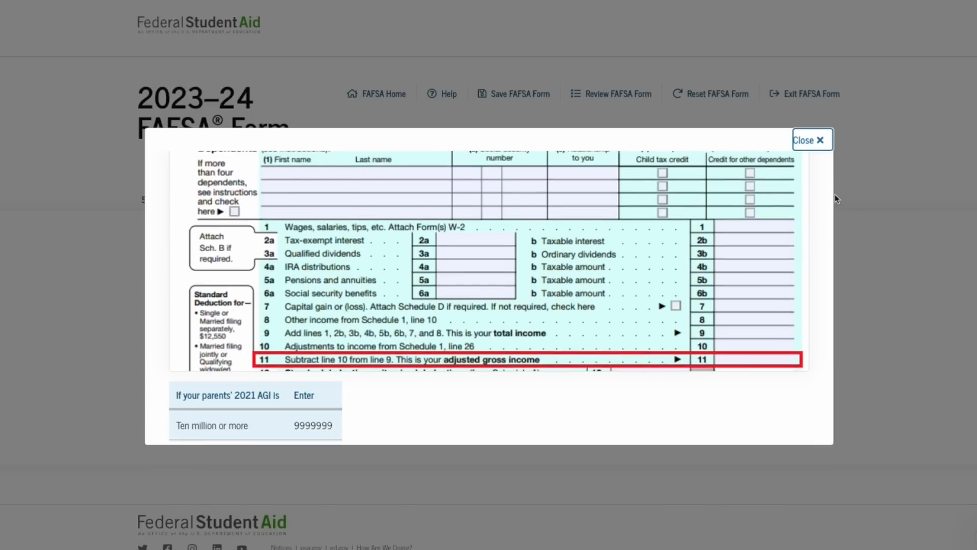
{"action": "left_click", "coordinate": [812, 140]}
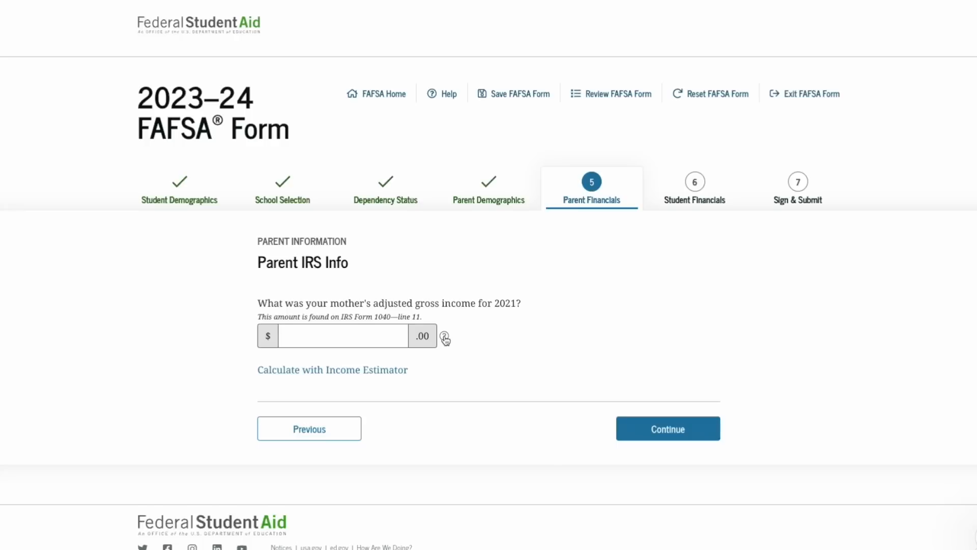
Enter 56000 as the mother's 2021 adjusted gross income and continue
{"action": "left_click", "coordinate": [363, 341]}
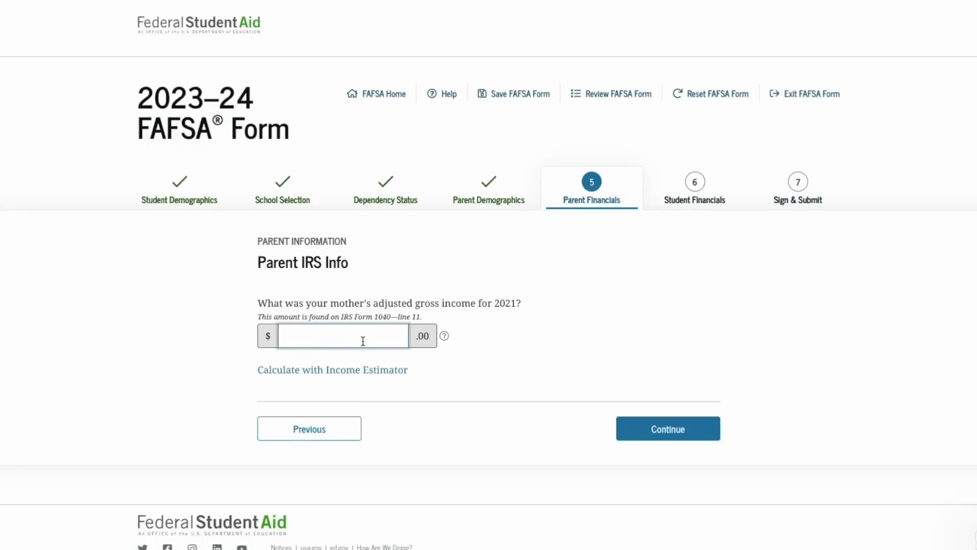
{"action": "type", "text": "560000"}
{"action": "left_click", "coordinate": [651, 430]}
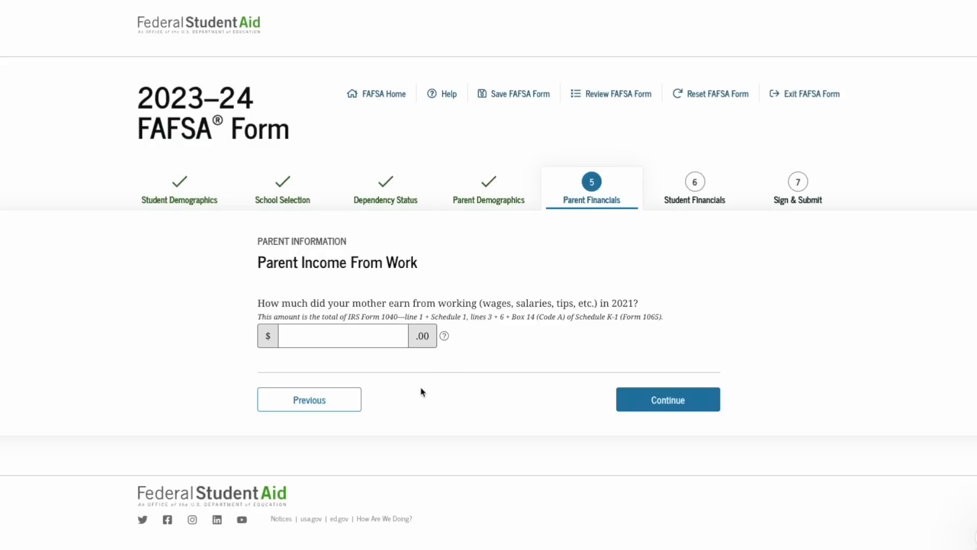
After reading the income-from-work help, enter 52000 as the mother's 2021 earnings and continue
{"action": "left_click", "coordinate": [445, 337]}
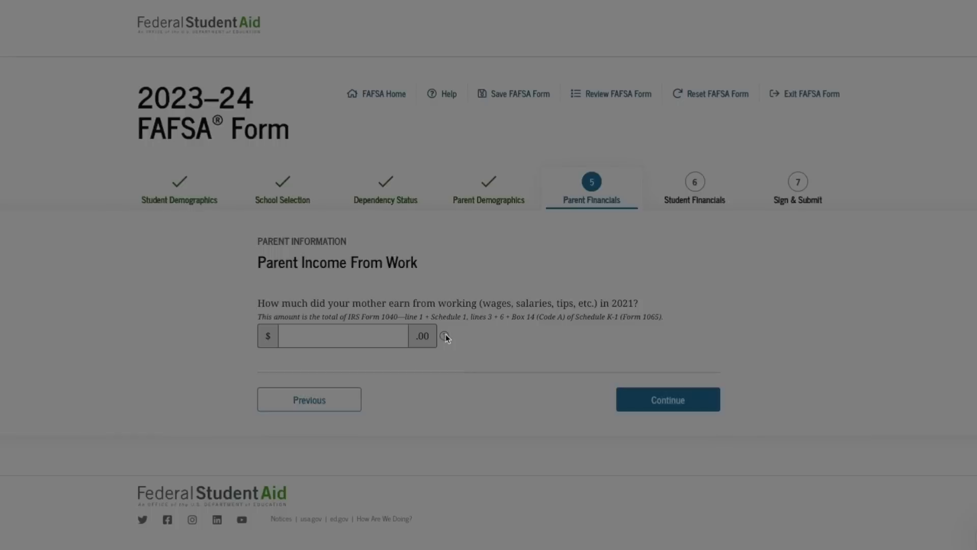
{"action": "scroll", "coordinate": [528, 321], "scroll_direction": "down", "scroll_amount": 6}
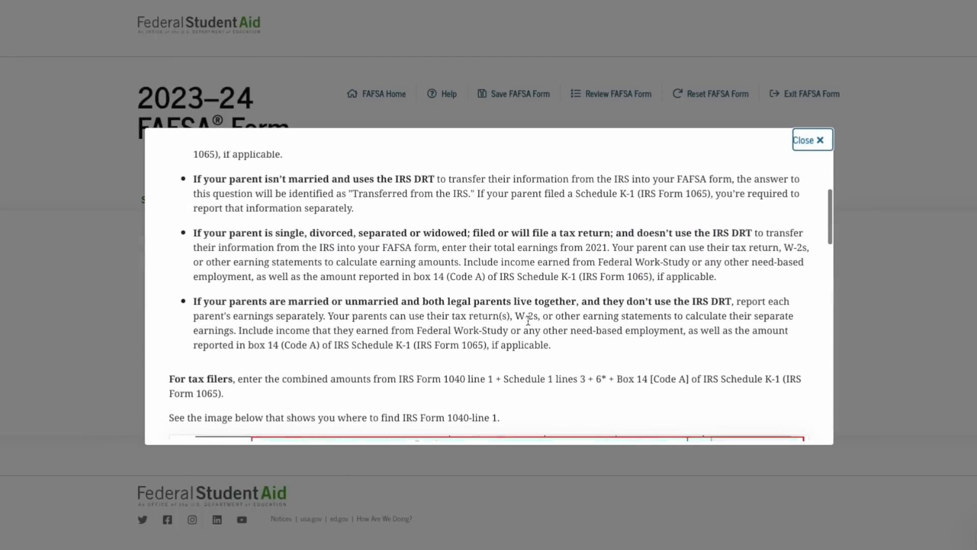
{"action": "scroll", "coordinate": [528, 324], "scroll_direction": "down", "scroll_amount": 1}
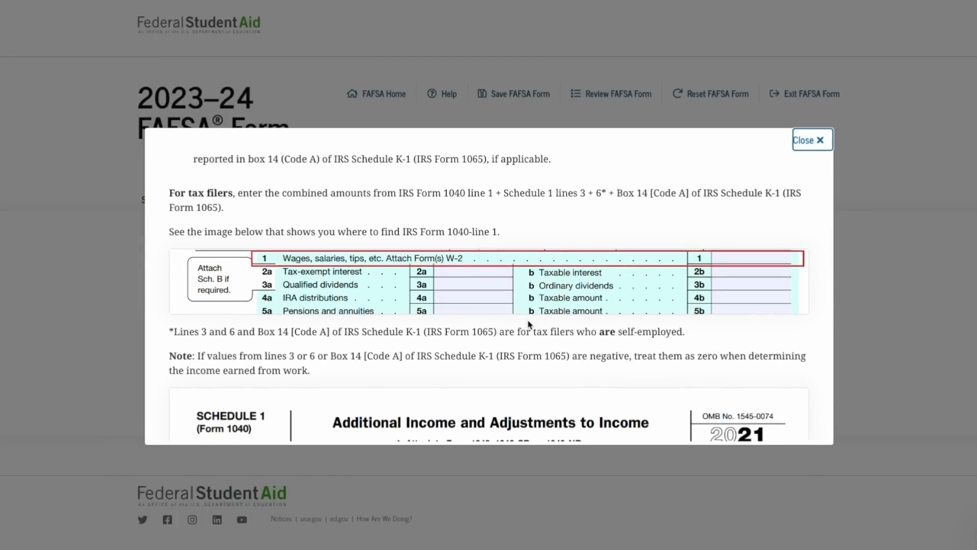
{"action": "key", "text": "Escape"}
{"action": "left_click", "coordinate": [392, 341]}
{"action": "type", "text": "520000"}
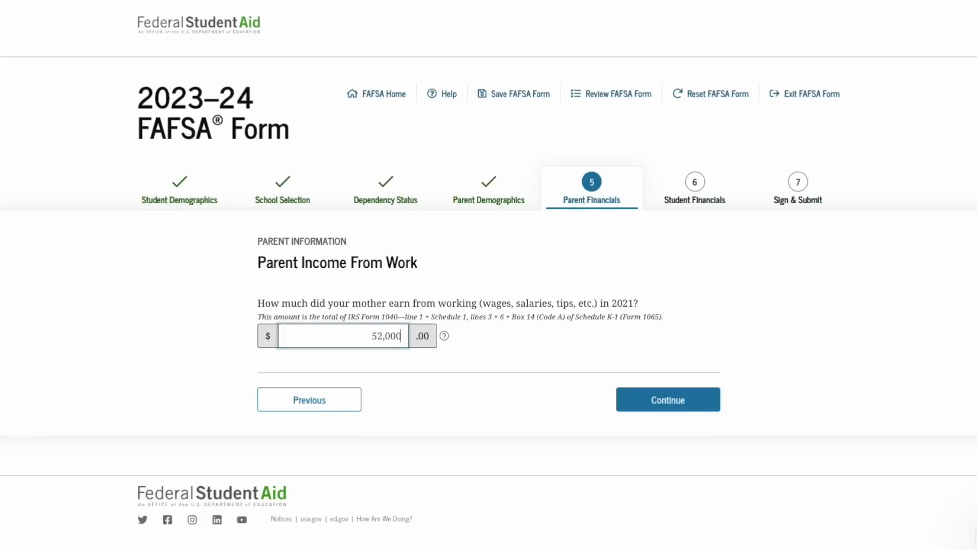
{"action": "left_click", "coordinate": [633, 411]}
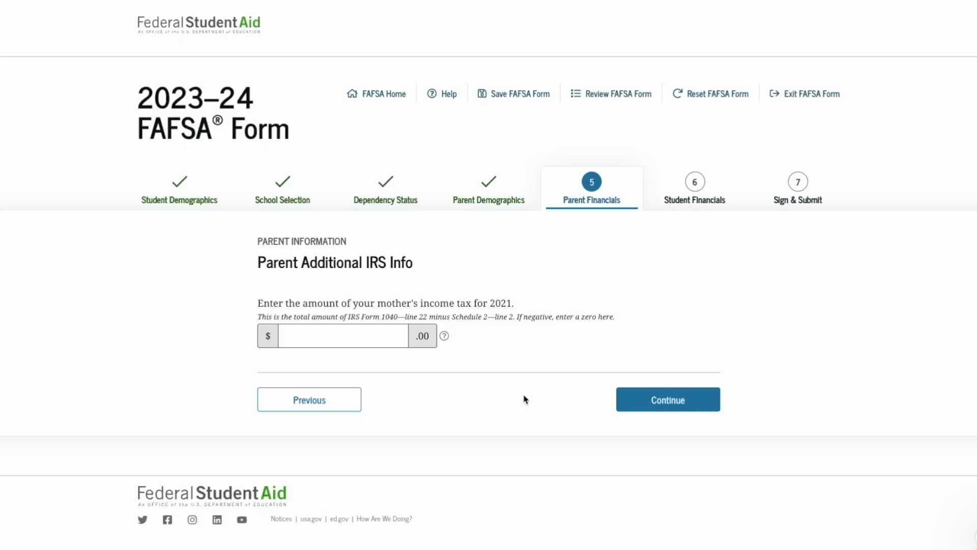
After checking the income tax help, enter 3,489 as the mother's 2021 income tax and continue
{"action": "left_click", "coordinate": [445, 337]}
{"action": "scroll", "coordinate": [487, 391], "scroll_direction": "down", "scroll_amount": 3}
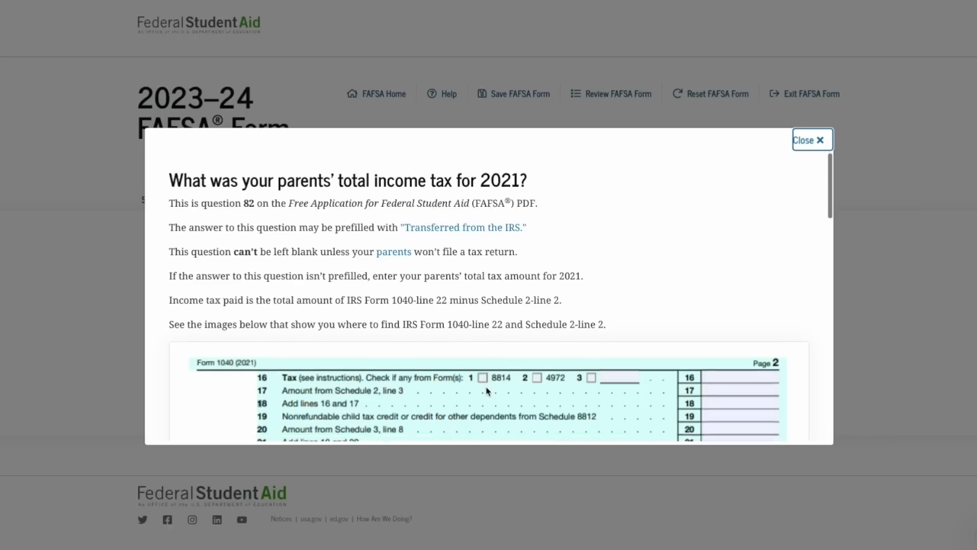
{"action": "scroll", "coordinate": [487, 391], "scroll_direction": "down", "scroll_amount": 1}
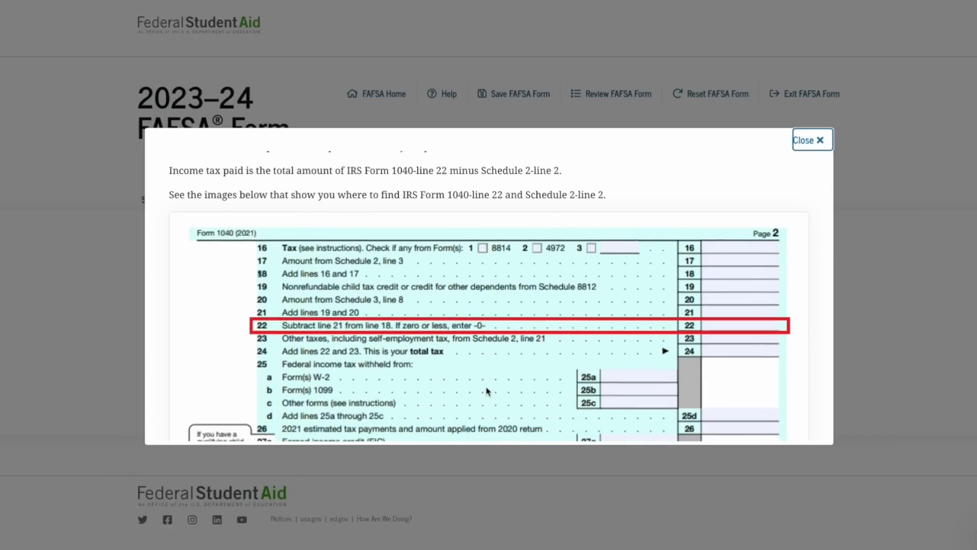
{"action": "left_click", "coordinate": [813, 140]}
{"action": "left_click", "coordinate": [395, 334]}
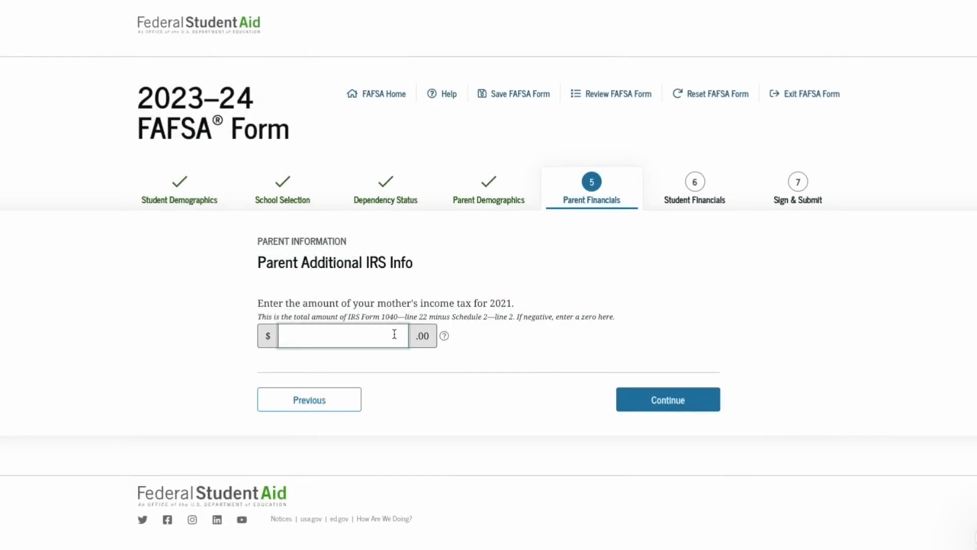
{"action": "type", "text": "3,489"}
{"action": "left_click", "coordinate": [656, 402]}
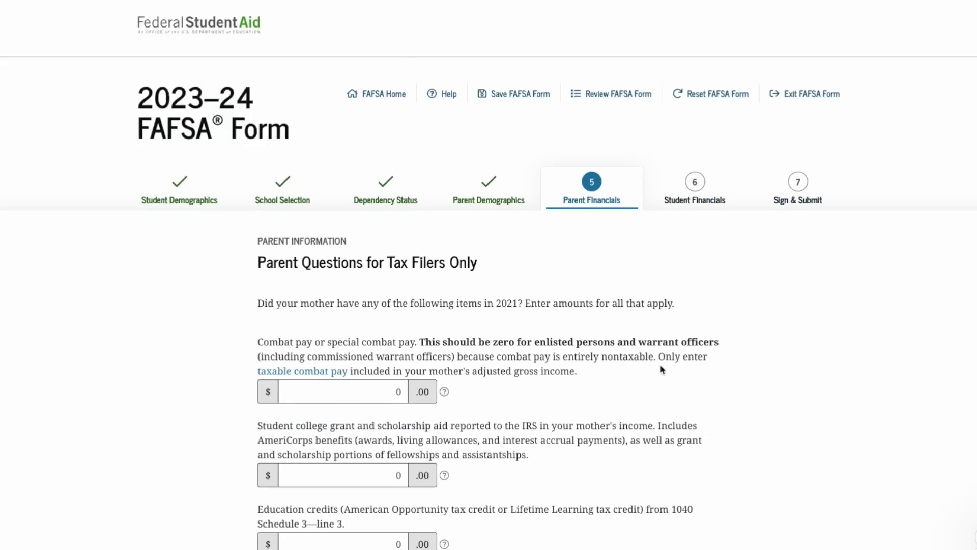
{"action": "scroll", "coordinate": [662, 370], "scroll_direction": "down", "scroll_amount": 5}
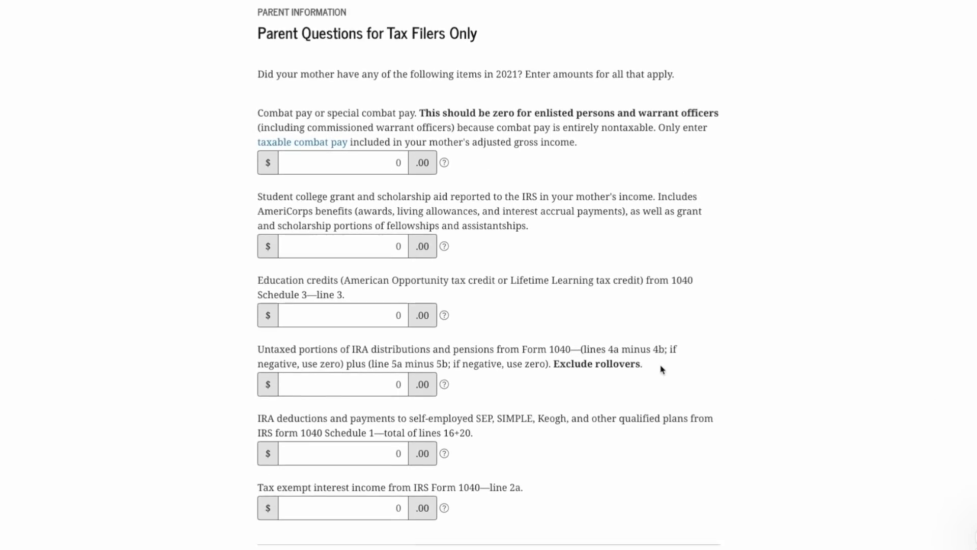
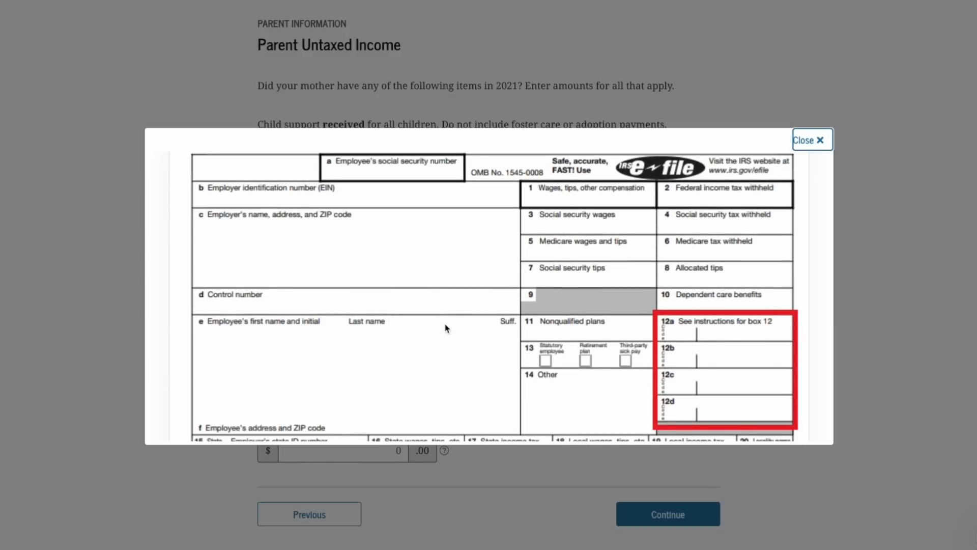
Close the W-2 example and leave all of the mother's untaxed income items at $0
{"action": "left_click", "coordinate": [813, 142]}
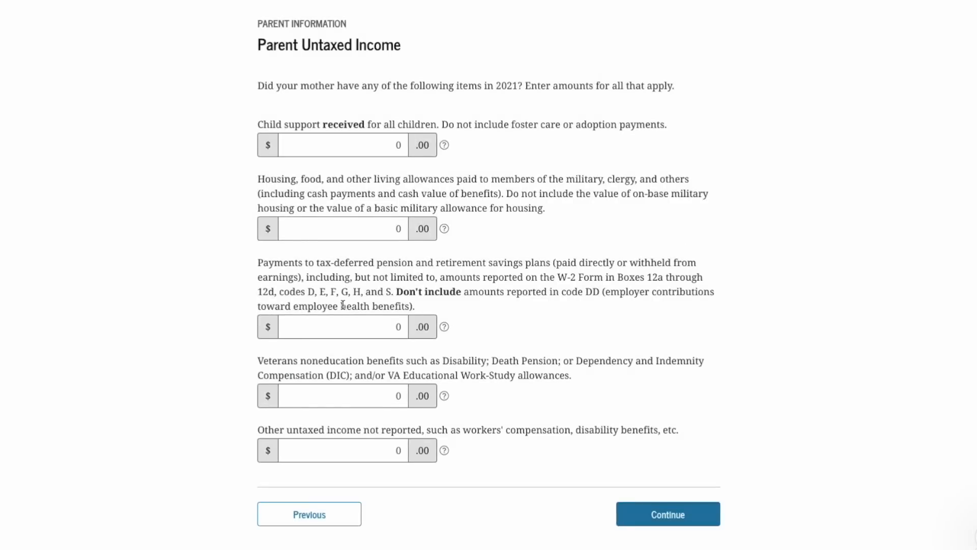
{"action": "scroll", "coordinate": [343, 305], "scroll_direction": "down", "scroll_amount": 1}
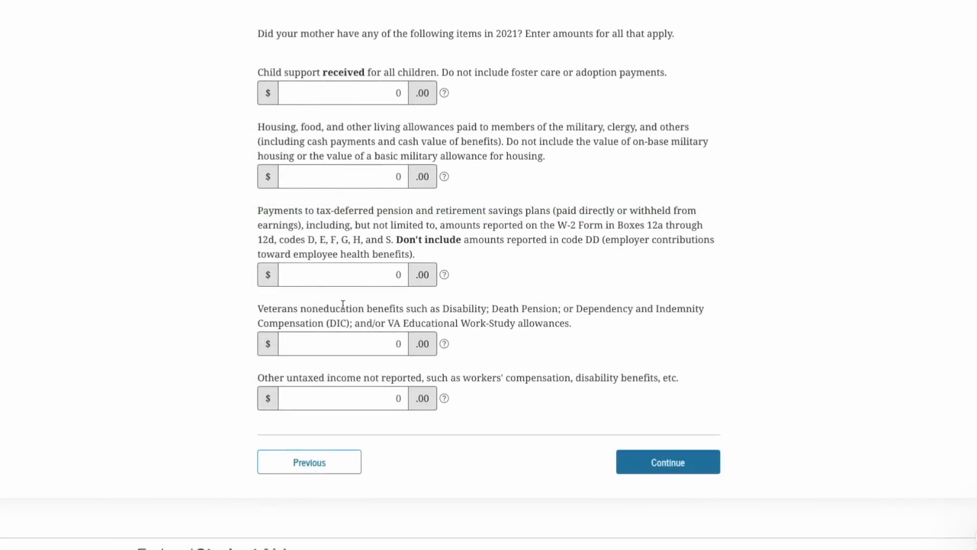
{"action": "left_click", "coordinate": [658, 466]}
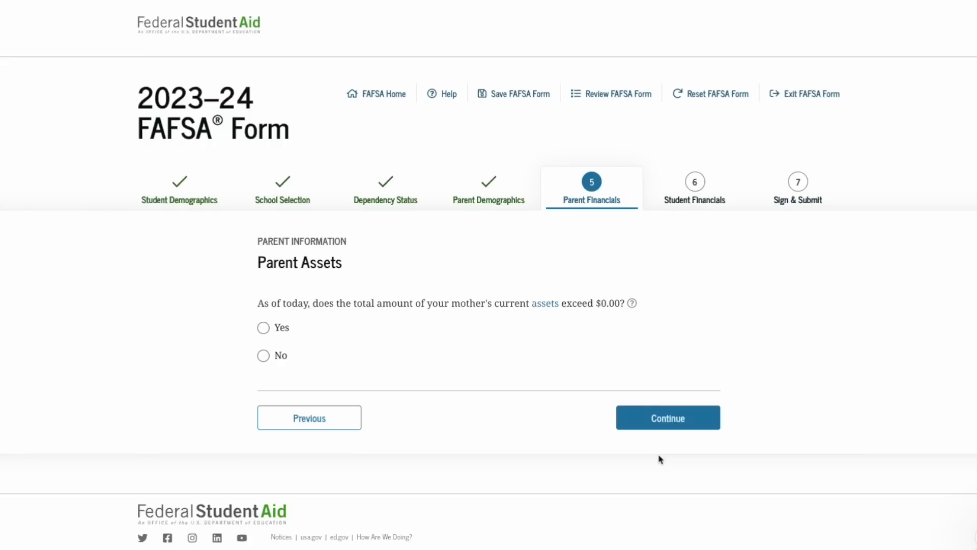
Confirm the mother has assets: $2,000 cash, $35,000 investments and $0 businesses
{"action": "left_click", "coordinate": [263, 327]}
{"action": "scroll", "coordinate": [334, 369], "scroll_direction": "down", "scroll_amount": 3}
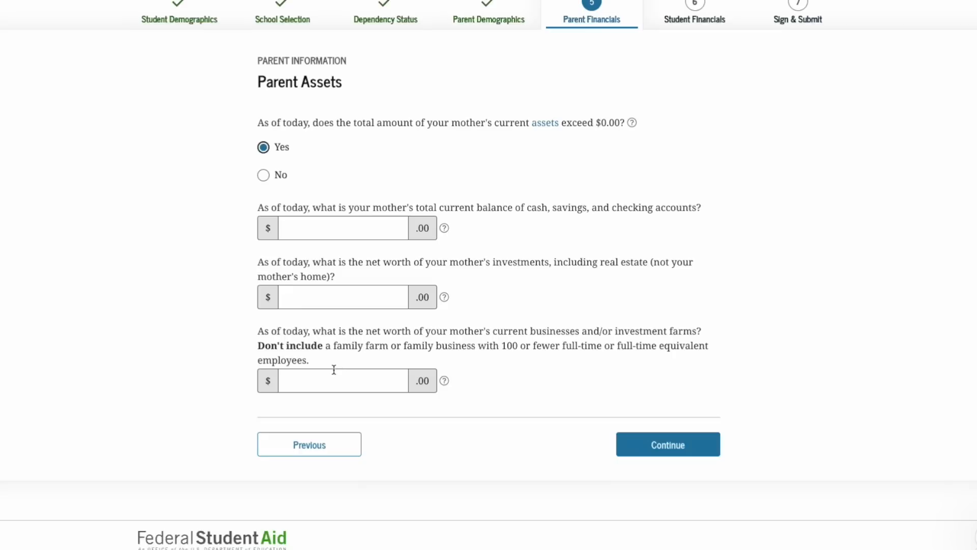
{"action": "left_click", "coordinate": [363, 230]}
{"action": "type", "text": "2000"}
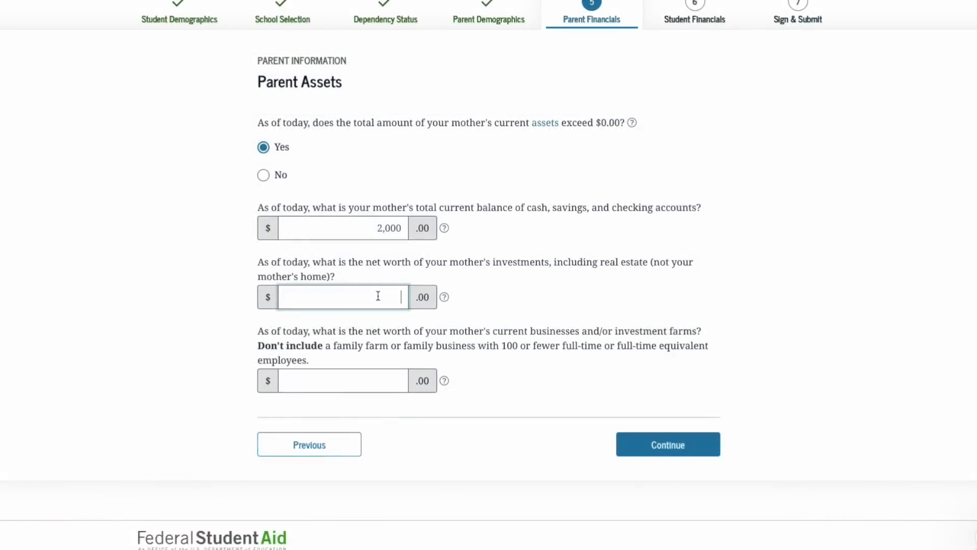
{"action": "left_click", "coordinate": [378, 296]}
{"action": "type", "text": "350000"}
{"action": "key", "text": "Tab"}
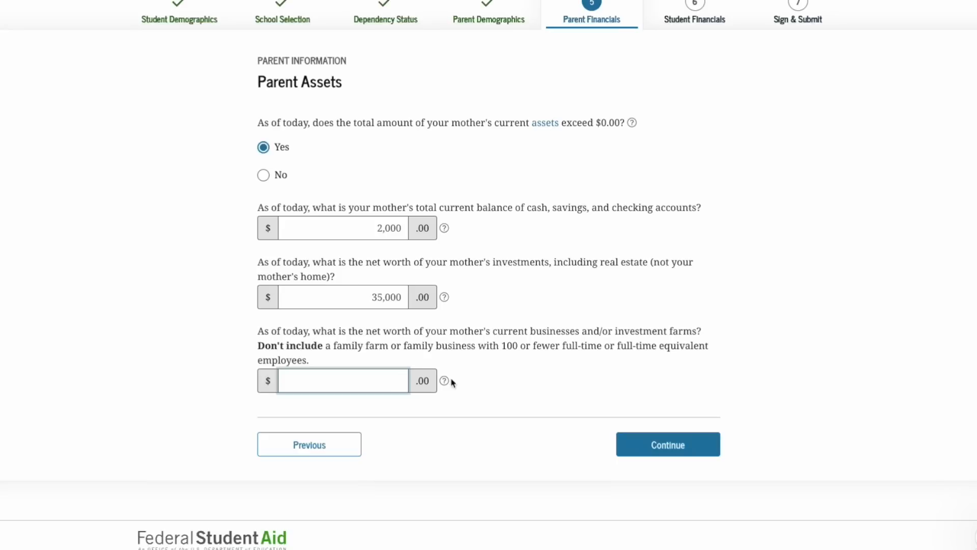
{"action": "type", "text": "0"}
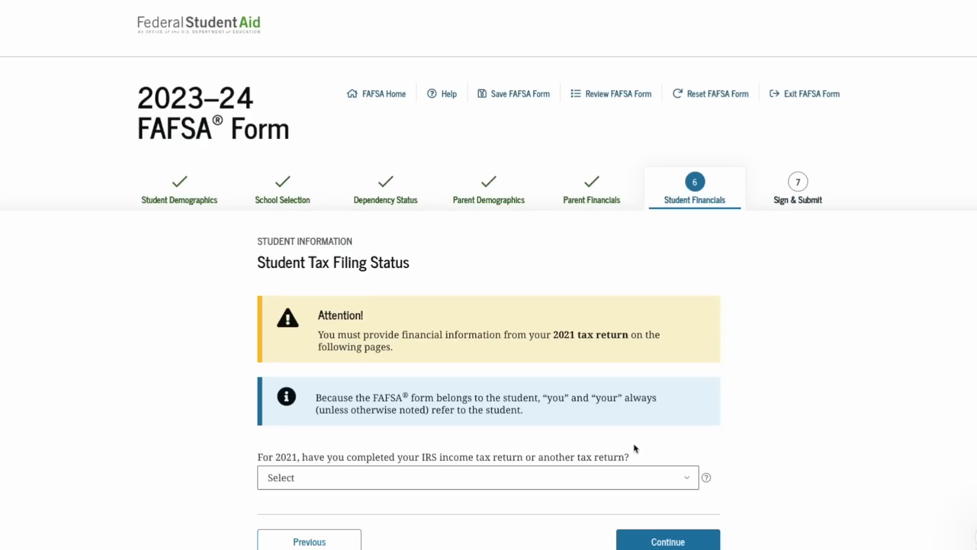
Set the student's 2021 tax return status to 'Not going to file'
{"action": "scroll", "coordinate": [635, 448], "scroll_direction": "down", "scroll_amount": 1}
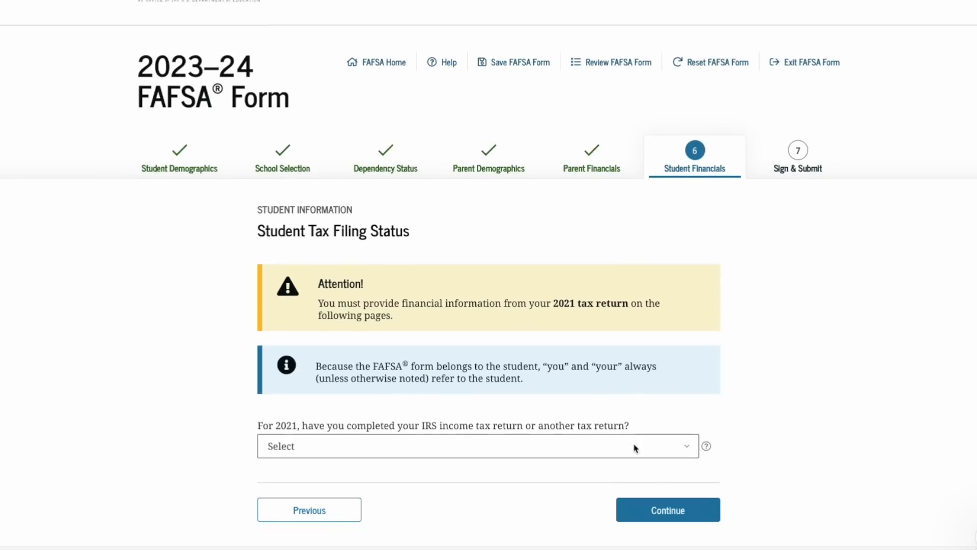
{"action": "scroll", "coordinate": [635, 448], "scroll_direction": "down", "scroll_amount": 1}
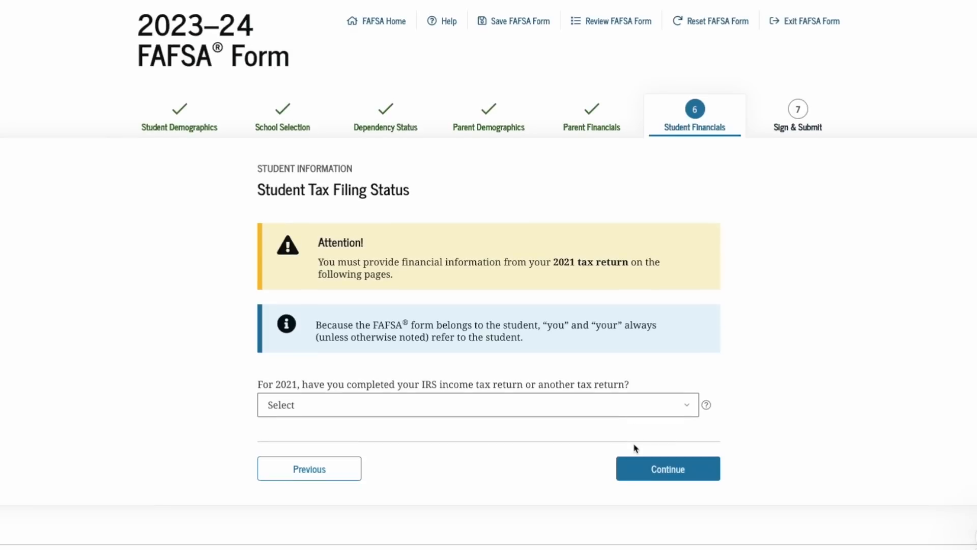
{"action": "left_click", "coordinate": [639, 410]}
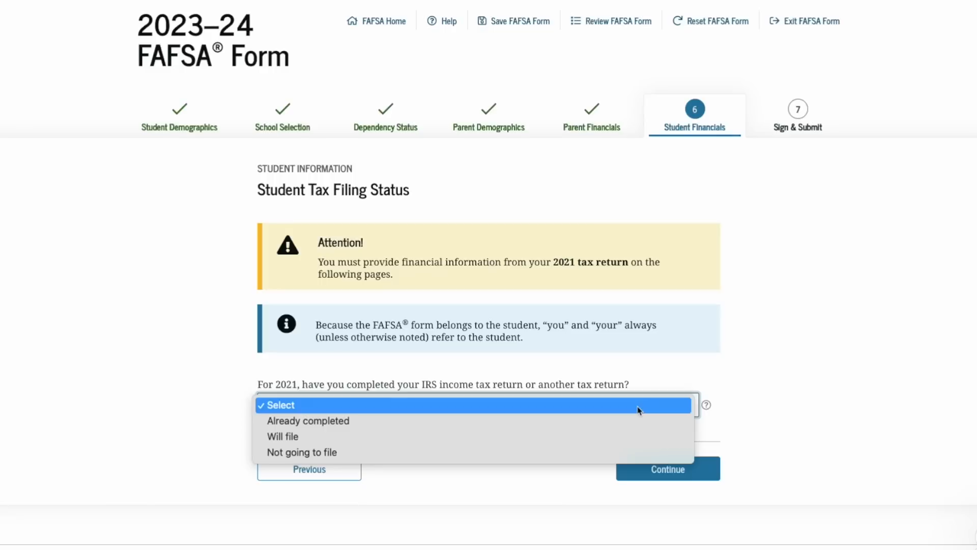
{"action": "left_click", "coordinate": [633, 453]}
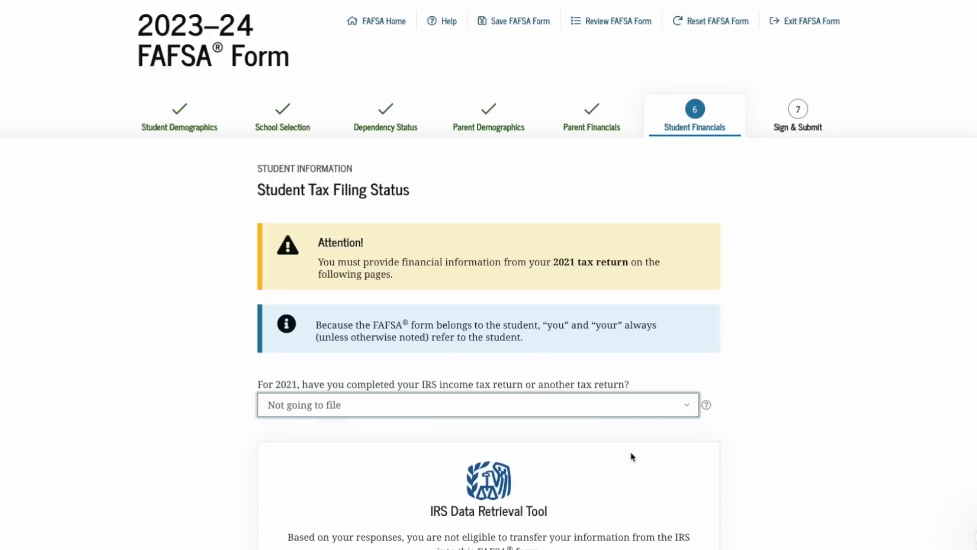
{"action": "scroll", "coordinate": [633, 456], "scroll_direction": "down", "scroll_amount": 3}
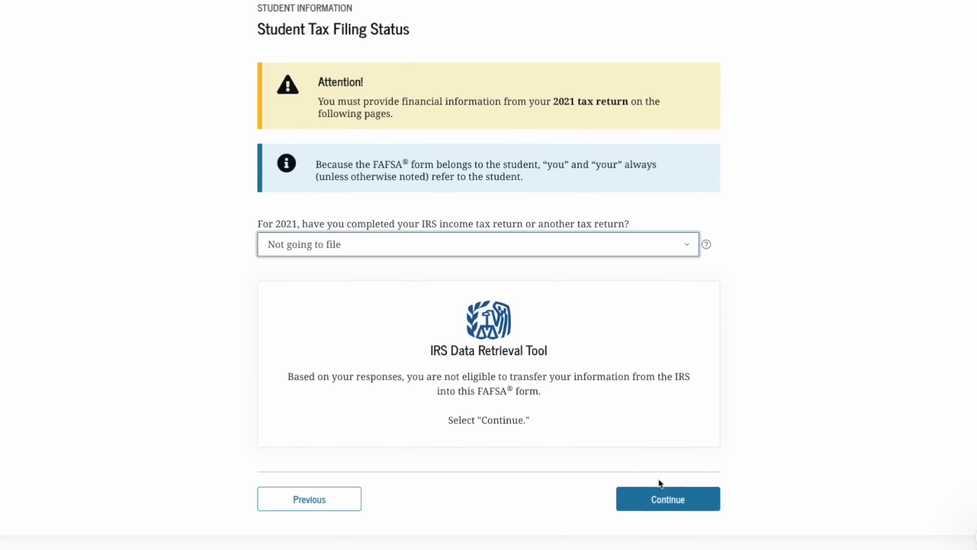
{"action": "left_click", "coordinate": [659, 500]}
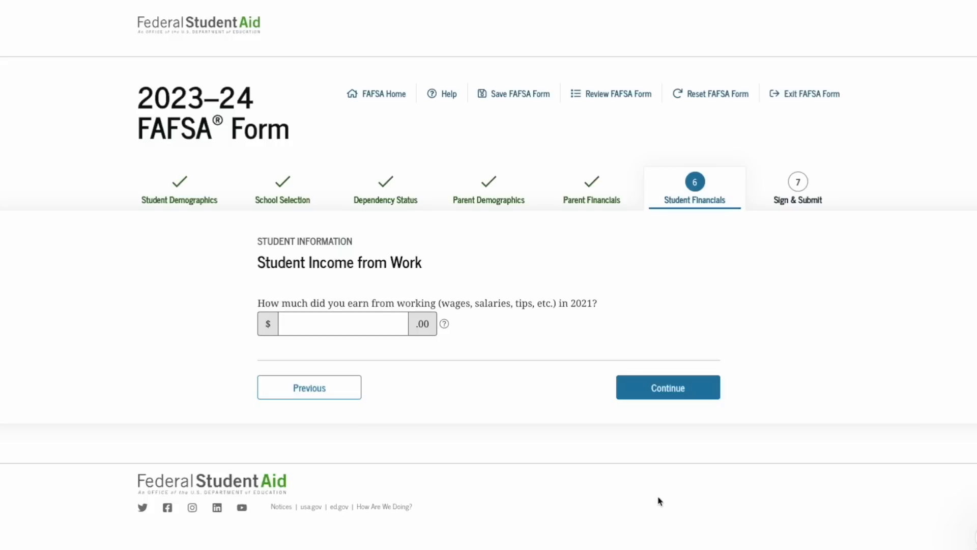
Enter $2,000 as the student's work earnings and keep additional financial items at $0
{"action": "left_click", "coordinate": [381, 322]}
{"action": "type", "text": "2000"}
{"action": "left_click", "coordinate": [665, 377]}
{"action": "scroll", "coordinate": [698, 389], "scroll_direction": "down", "scroll_amount": 2}
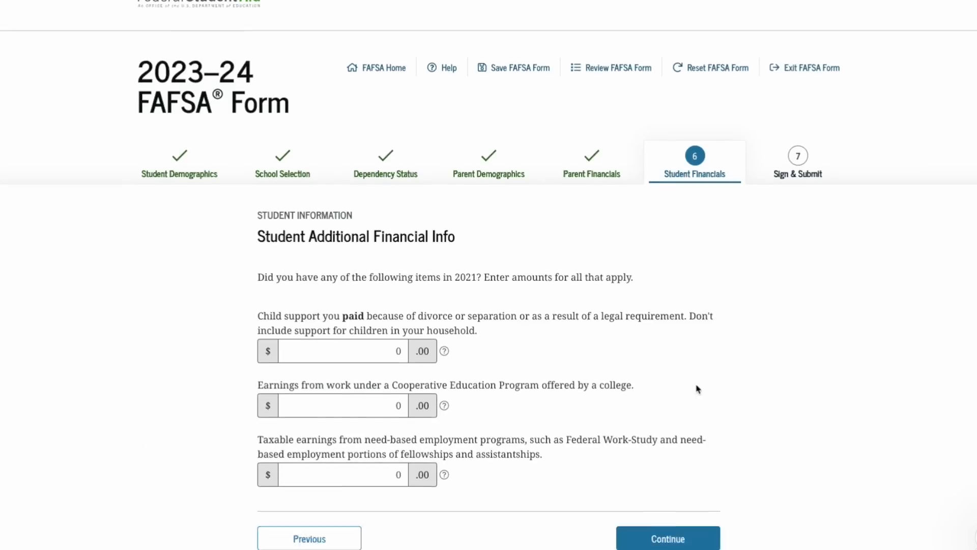
{"action": "scroll", "coordinate": [697, 389], "scroll_direction": "down", "scroll_amount": 1}
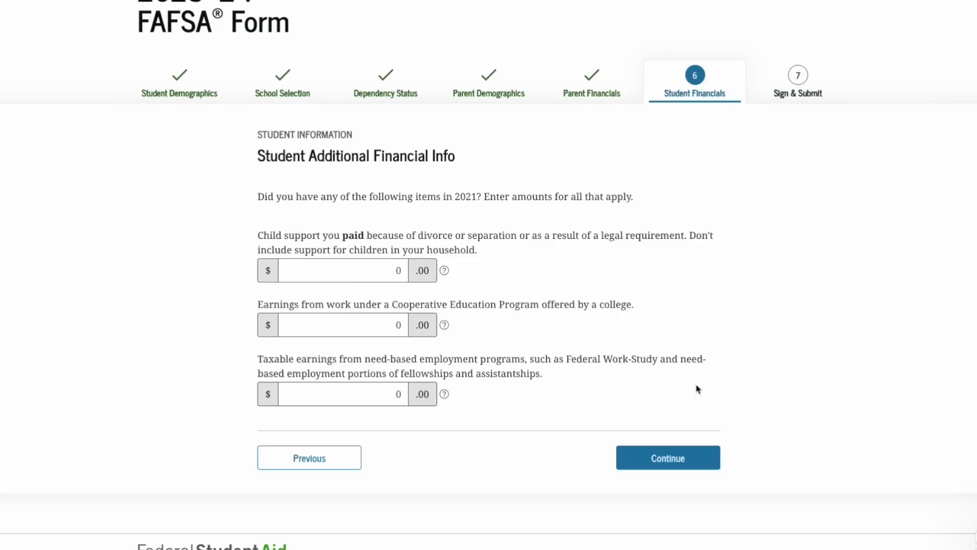
{"action": "left_click", "coordinate": [678, 457]}
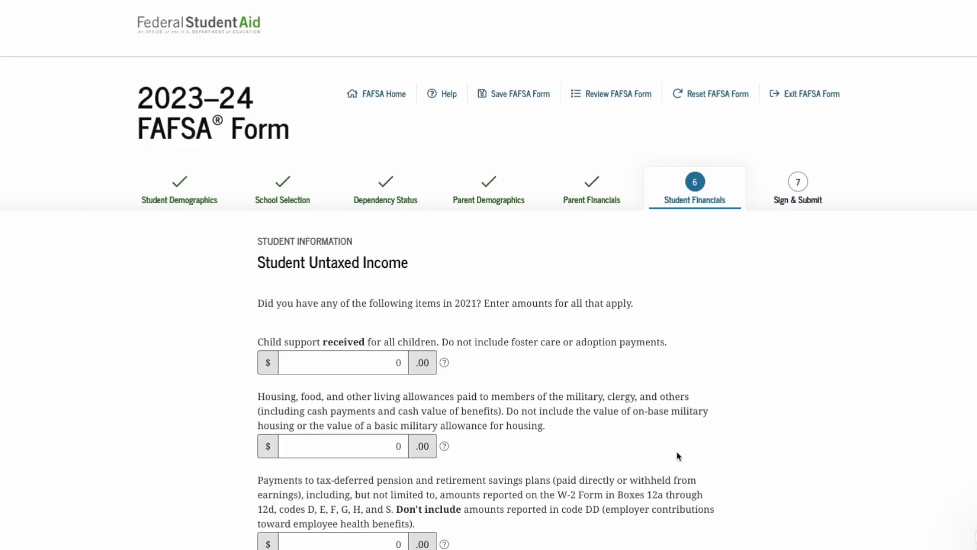
Review the retirement savings help and keep every student untaxed income amount at $0
{"action": "scroll", "coordinate": [678, 455], "scroll_direction": "down", "scroll_amount": 4}
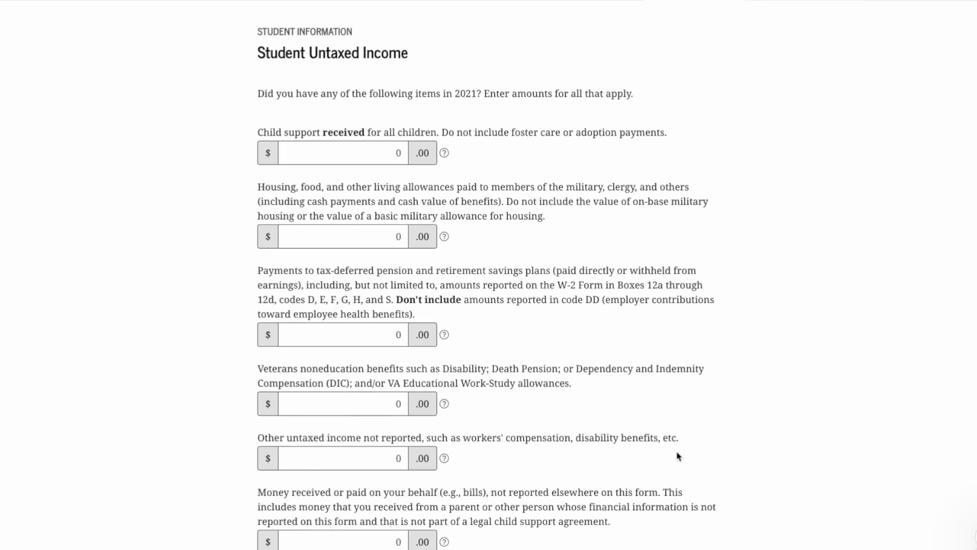
{"action": "scroll", "coordinate": [678, 456], "scroll_direction": "down", "scroll_amount": 1}
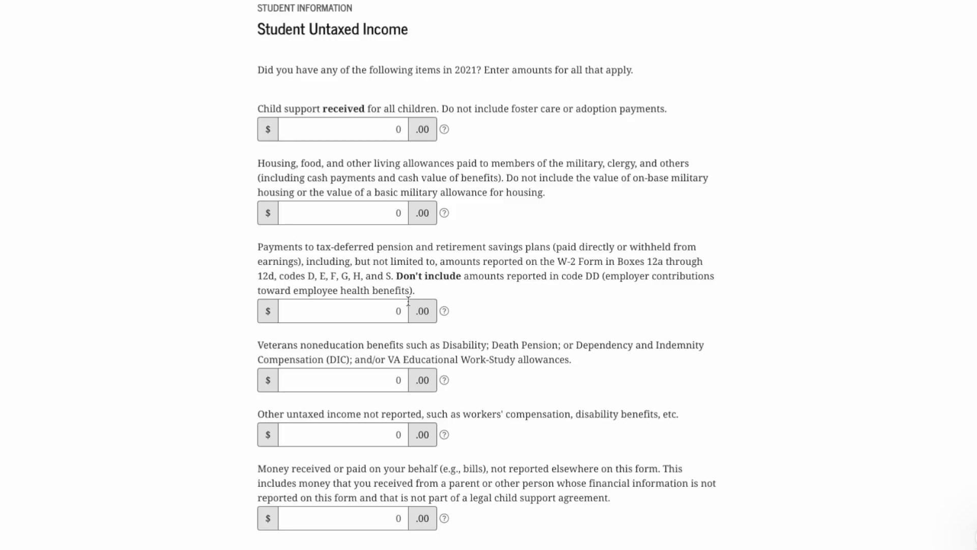
{"action": "left_click", "coordinate": [444, 312]}
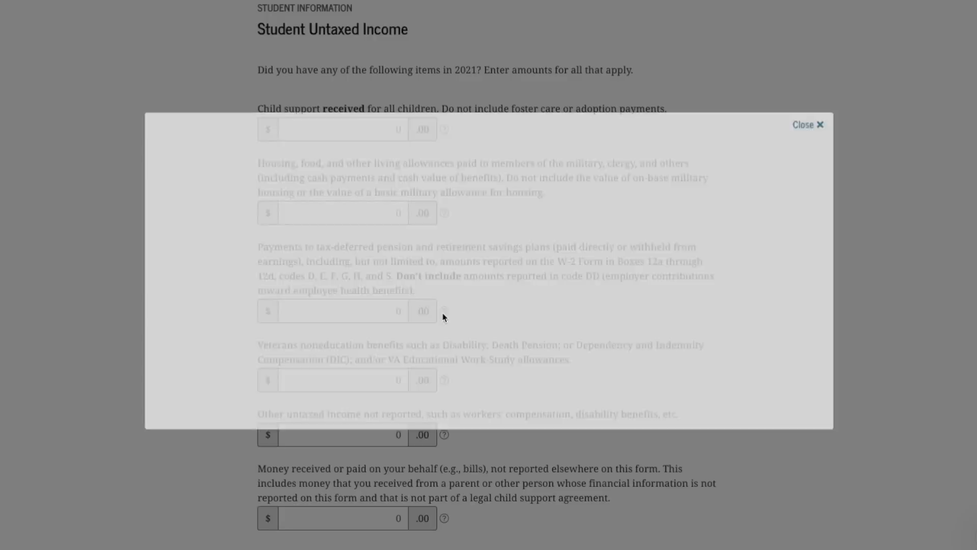
{"action": "scroll", "coordinate": [589, 346], "scroll_direction": "down", "scroll_amount": 3}
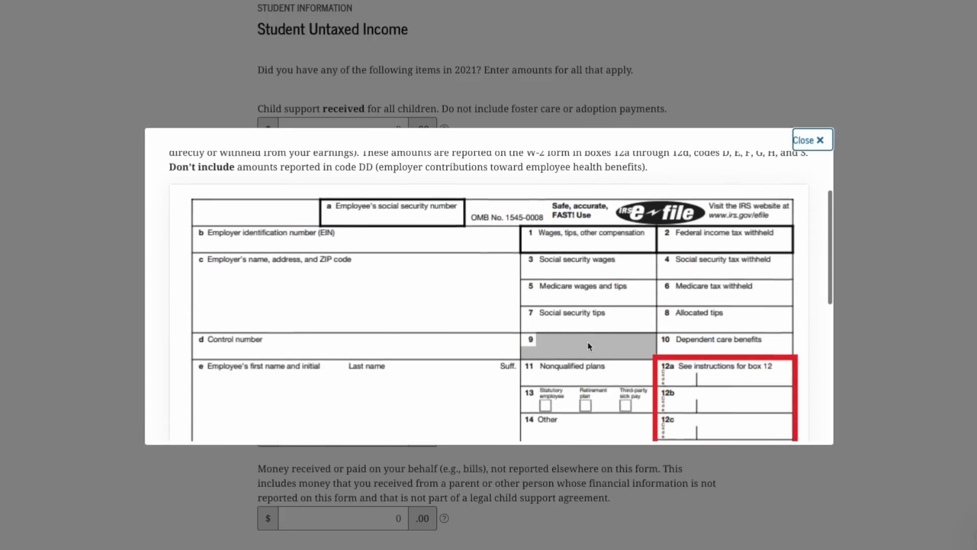
{"action": "scroll", "coordinate": [717, 368], "scroll_direction": "down", "scroll_amount": 1}
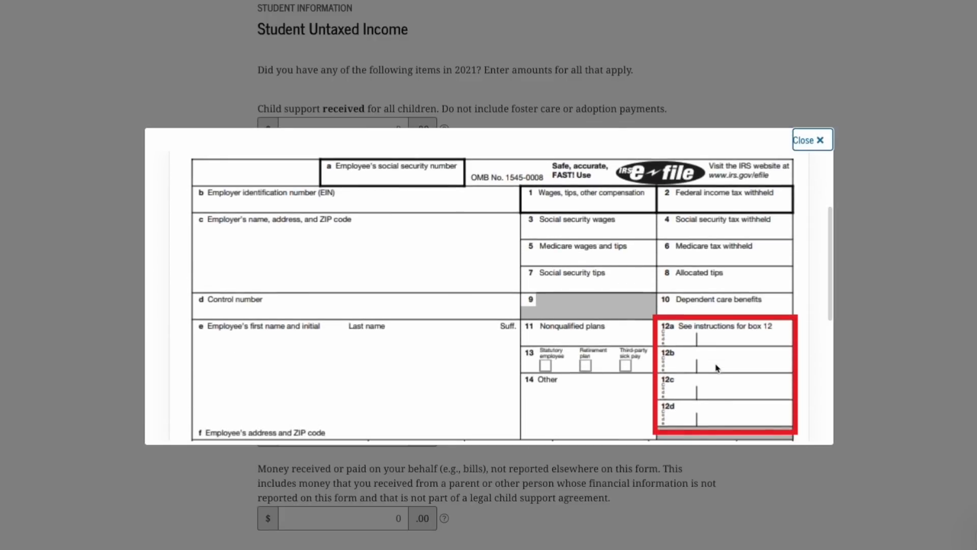
{"action": "left_click", "coordinate": [810, 143]}
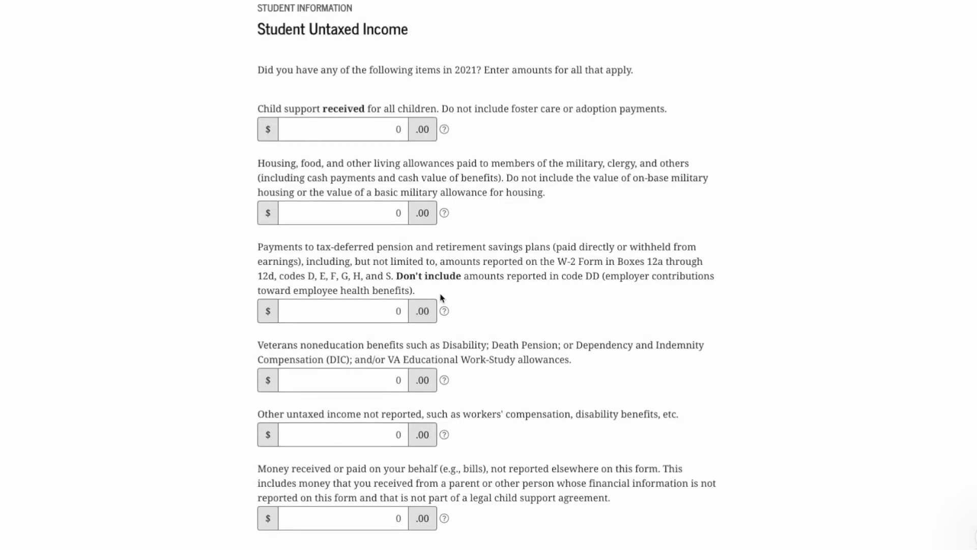
{"action": "scroll", "coordinate": [441, 298], "scroll_direction": "down", "scroll_amount": 3}
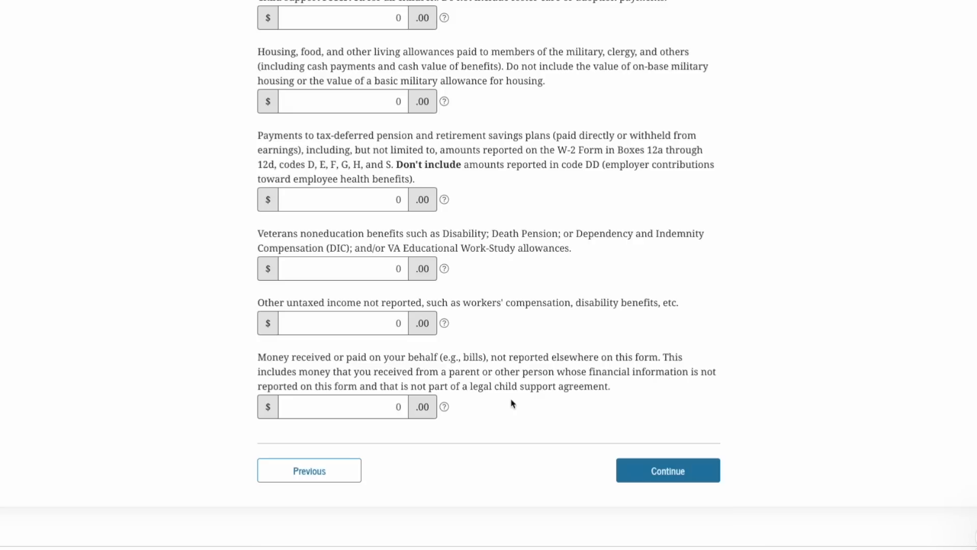
{"action": "left_click", "coordinate": [678, 471]}
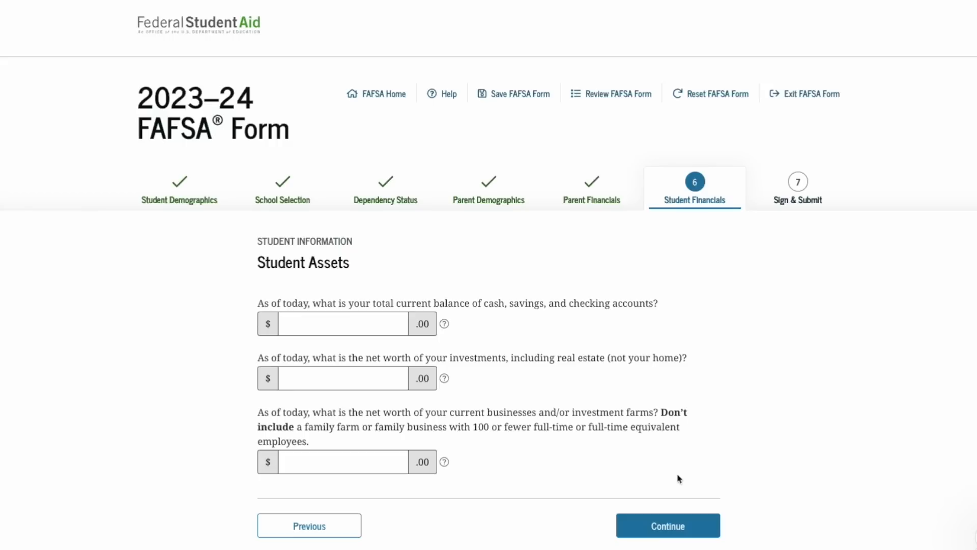
Enter the student's assets as $300 cash, $0 investments and $0 businesses
{"action": "left_click", "coordinate": [396, 326]}
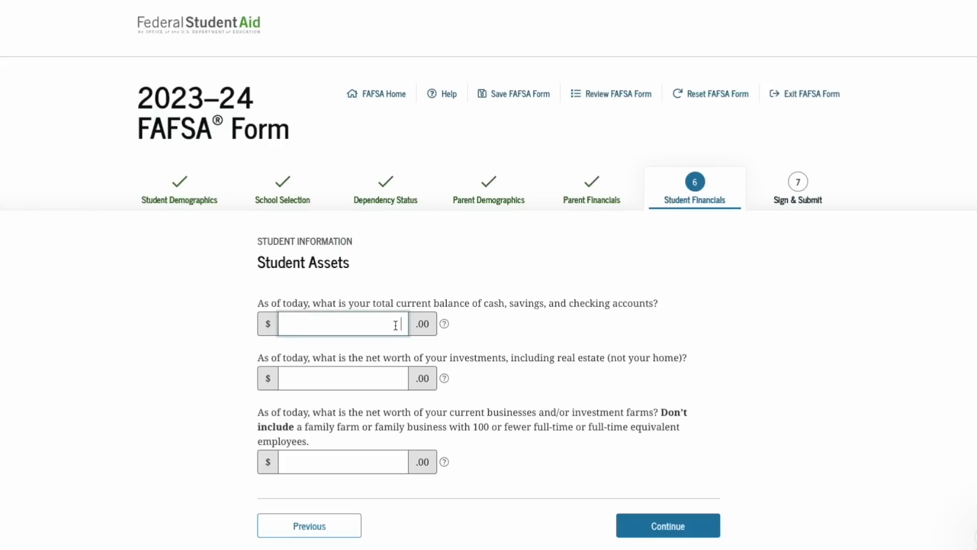
{"action": "type", "text": "300"}
{"action": "left_click", "coordinate": [382, 376]}
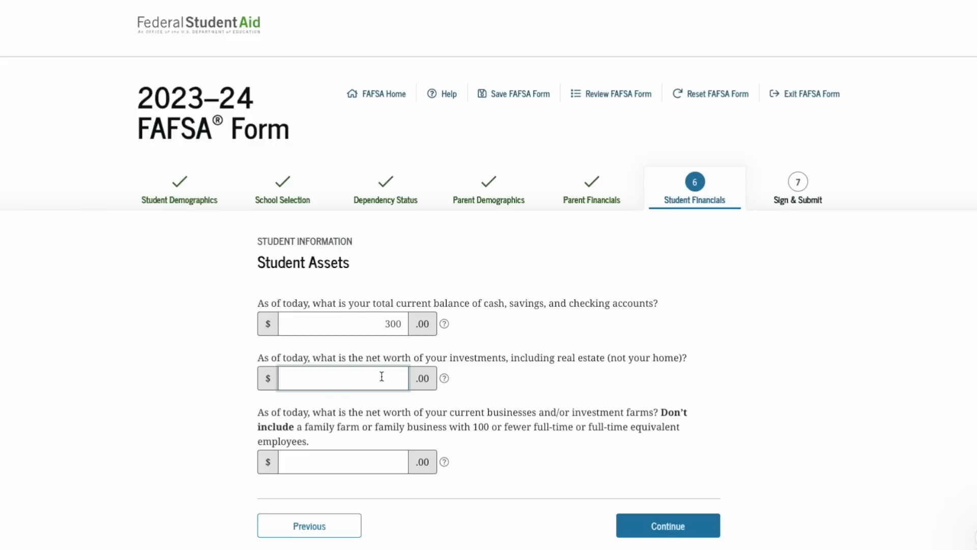
{"action": "type", "text": "0"}
{"action": "left_click", "coordinate": [390, 466]}
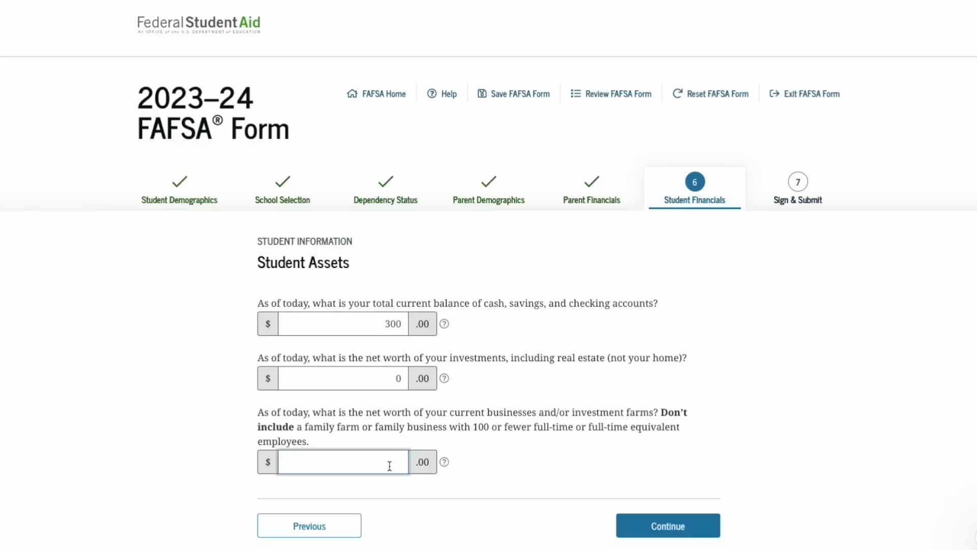
{"action": "type", "text": "0"}
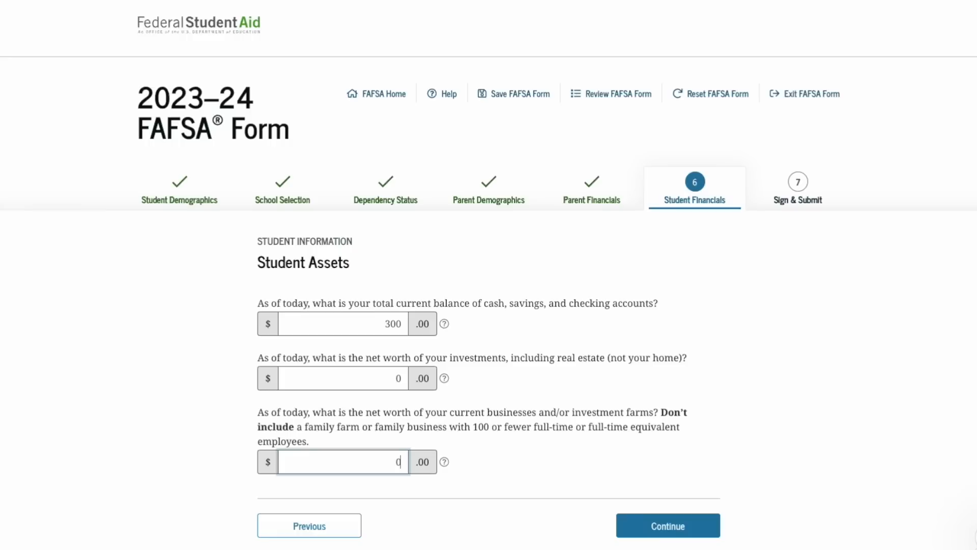
{"action": "left_click", "coordinate": [659, 533]}
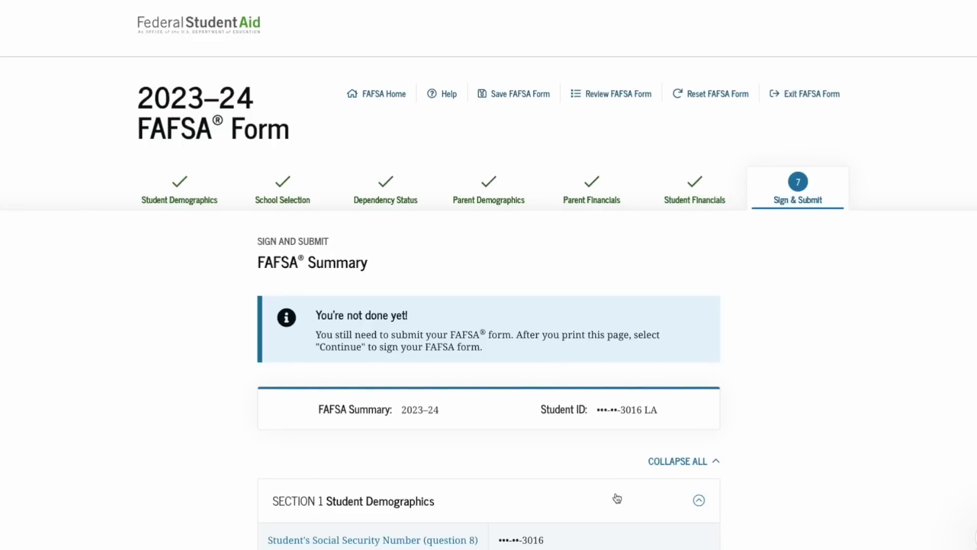
{"action": "scroll", "coordinate": [618, 498], "scroll_direction": "down", "scroll_amount": 9}
{"action": "scroll", "coordinate": [617, 497], "scroll_direction": "down", "scroll_amount": 8}
{"action": "scroll", "coordinate": [618, 498], "scroll_direction": "down", "scroll_amount": 8}
{"action": "scroll", "coordinate": [618, 498], "scroll_direction": "down", "scroll_amount": 12}
{"action": "scroll", "coordinate": [618, 497], "scroll_direction": "down", "scroll_amount": 13}
{"action": "scroll", "coordinate": [617, 497], "scroll_direction": "down", "scroll_amount": 10}
{"action": "scroll", "coordinate": [618, 498], "scroll_direction": "down", "scroll_amount": 14}
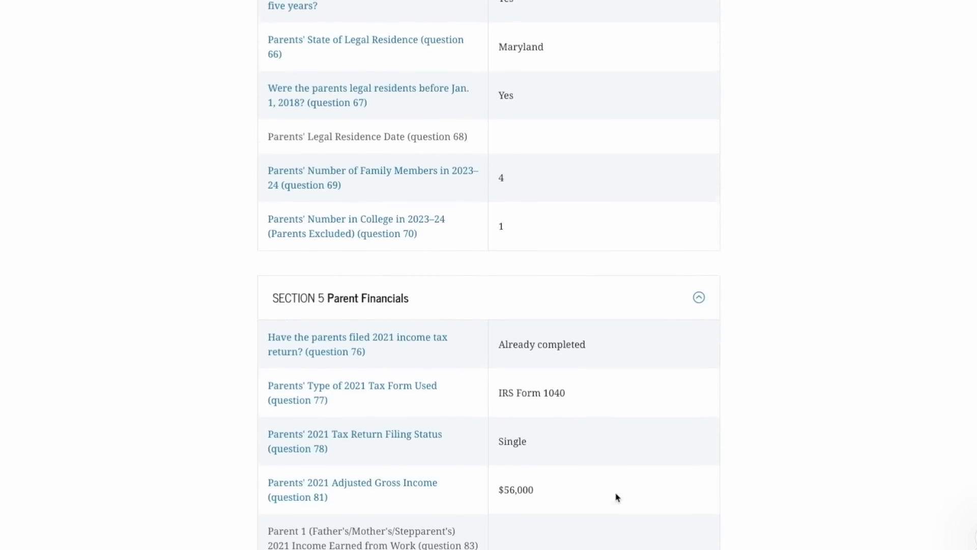
{"action": "scroll", "coordinate": [617, 498], "scroll_direction": "down", "scroll_amount": 2}
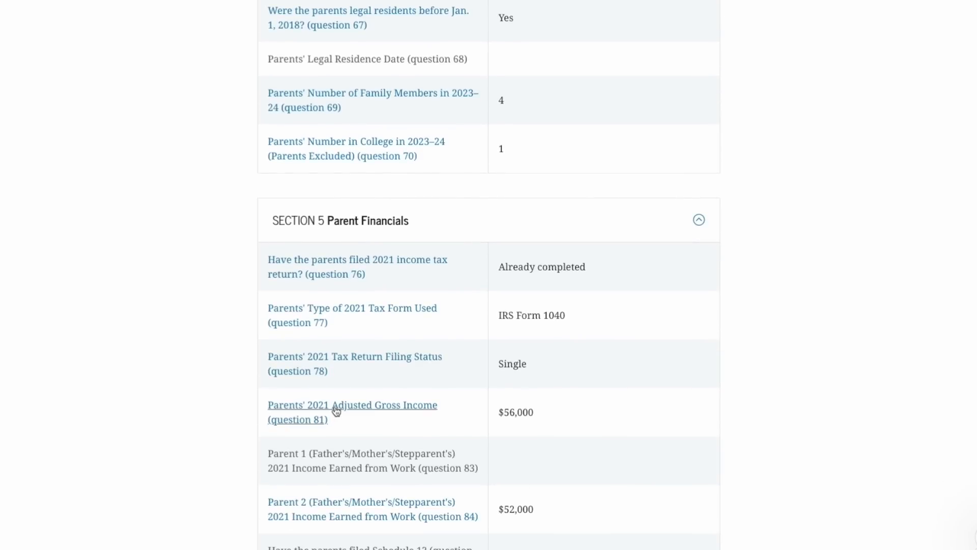
{"action": "scroll", "coordinate": [530, 456], "scroll_direction": "down", "scroll_amount": 19}
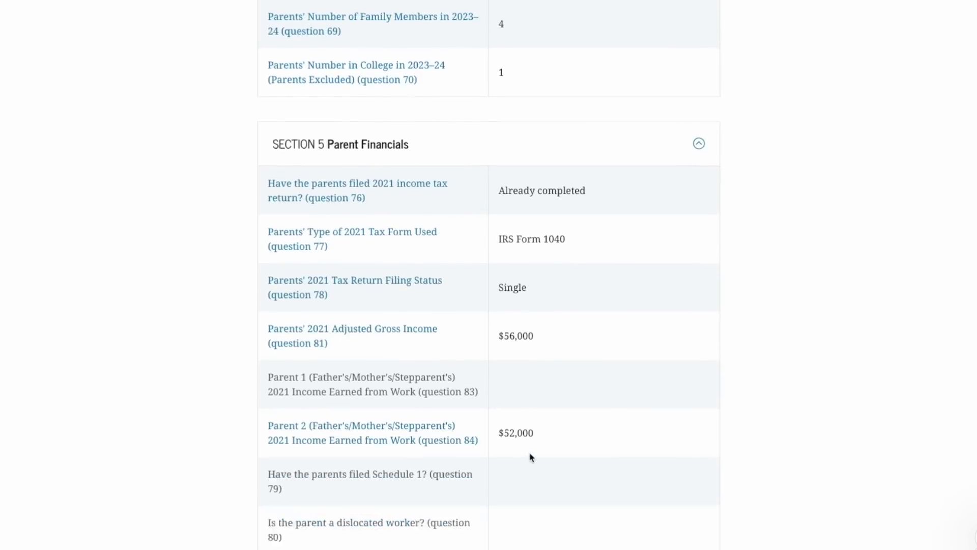
{"action": "scroll", "coordinate": [530, 457], "scroll_direction": "down", "scroll_amount": 20}
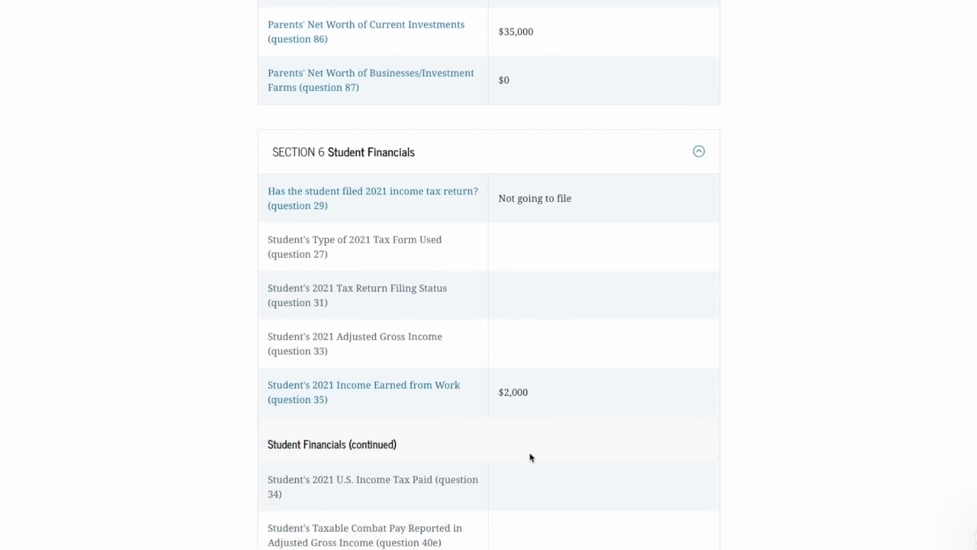
{"action": "scroll", "coordinate": [530, 457], "scroll_direction": "down", "scroll_amount": 6}
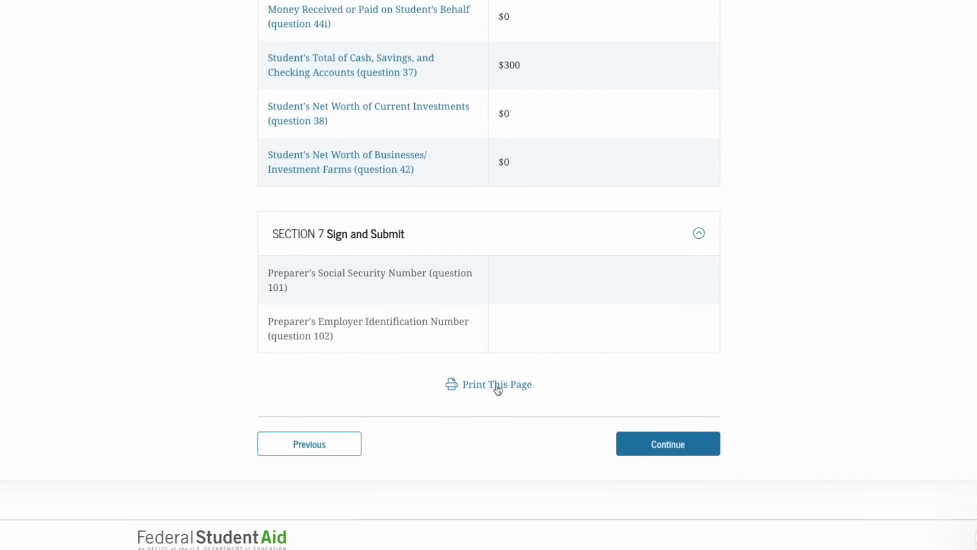
Move past the summary and answer the survey as Male and not transgender
{"action": "left_click", "coordinate": [652, 446]}
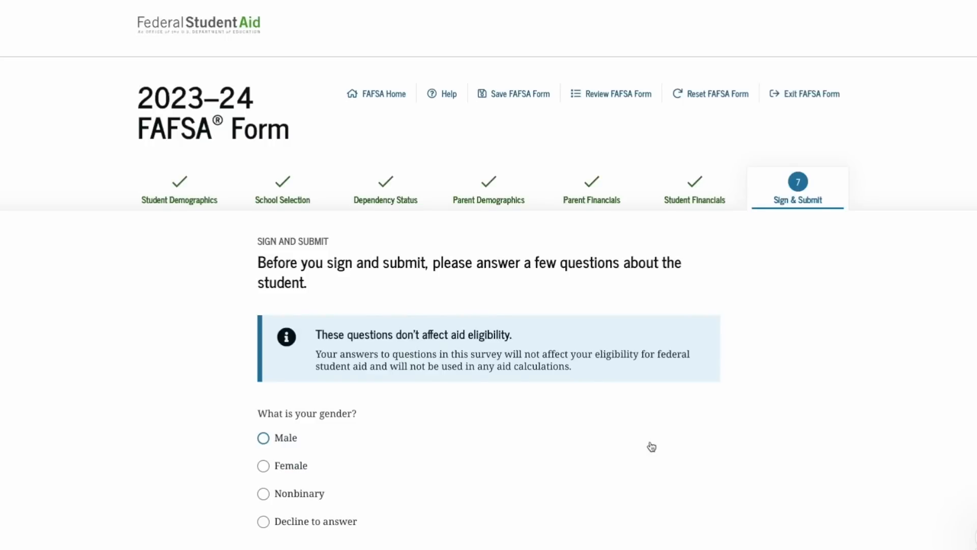
{"action": "scroll", "coordinate": [653, 446], "scroll_direction": "down", "scroll_amount": 2}
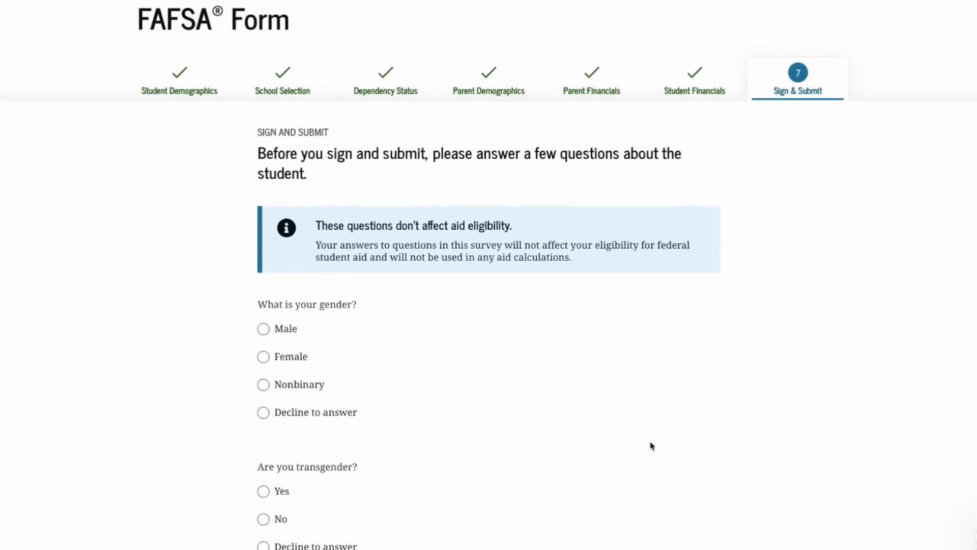
{"action": "left_click", "coordinate": [279, 331]}
{"action": "scroll", "coordinate": [264, 435], "scroll_direction": "down", "scroll_amount": 2}
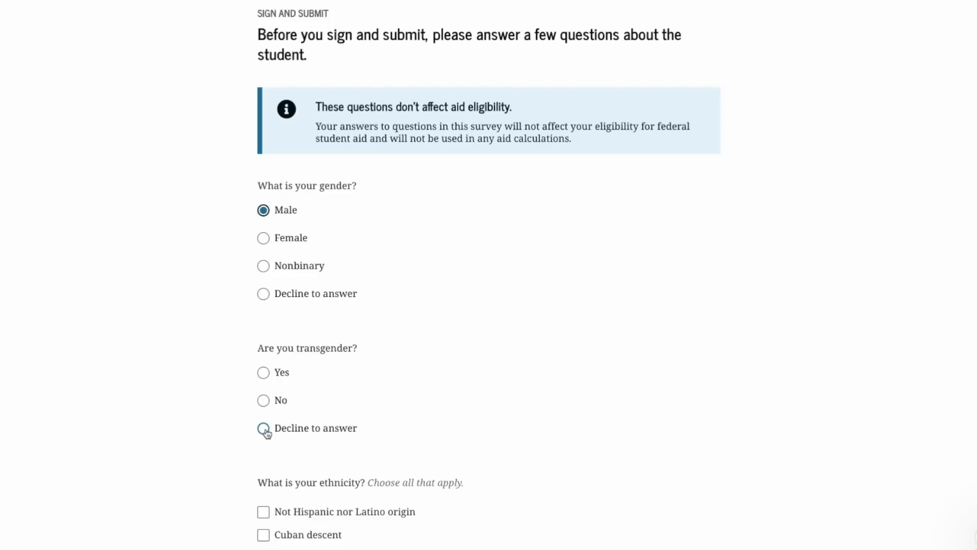
{"action": "left_click", "coordinate": [263, 401]}
Mark Puerto Rican descent and White race, and submit the survey
{"action": "scroll", "coordinate": [264, 401], "scroll_direction": "down", "scroll_amount": 3}
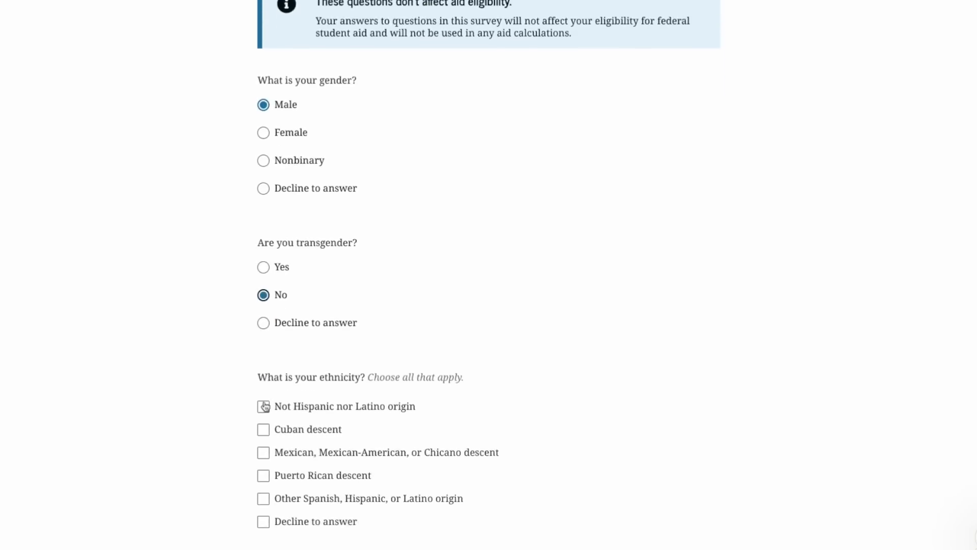
{"action": "left_click", "coordinate": [263, 403]}
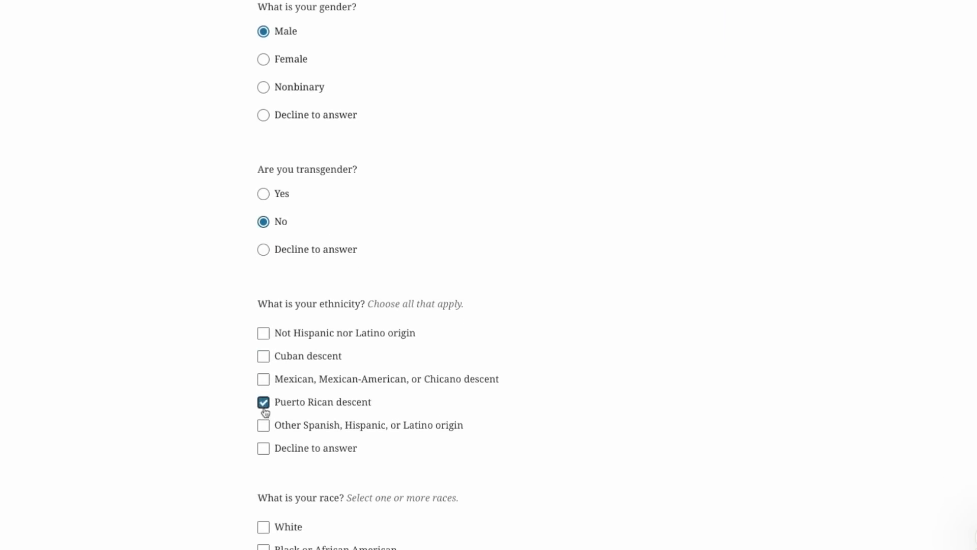
{"action": "scroll", "coordinate": [264, 410], "scroll_direction": "down", "scroll_amount": 2}
{"action": "scroll", "coordinate": [263, 413], "scroll_direction": "down", "scroll_amount": 2}
{"action": "left_click", "coordinate": [264, 325]}
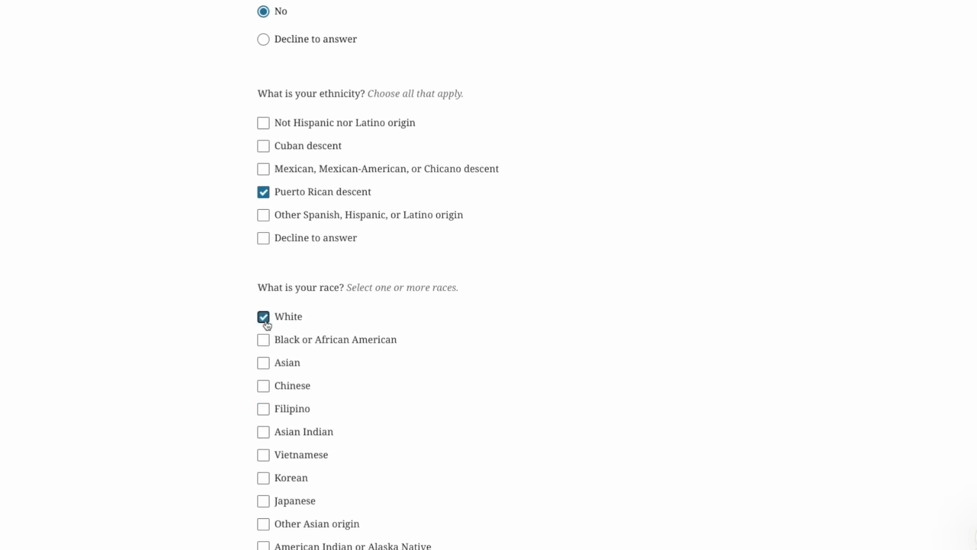
{"action": "scroll", "coordinate": [266, 326], "scroll_direction": "down", "scroll_amount": 3}
{"action": "scroll", "coordinate": [266, 325], "scroll_direction": "down", "scroll_amount": 1}
{"action": "left_click", "coordinate": [662, 421]}
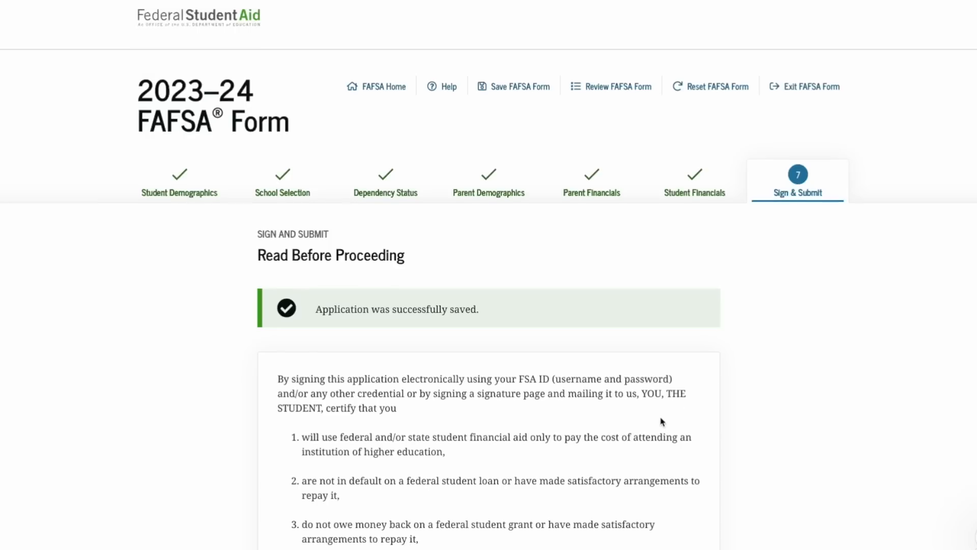
Agree to the student certification, sign the FAFSA as the student, and begin the parent signature
{"action": "scroll", "coordinate": [661, 422], "scroll_direction": "down", "scroll_amount": 1}
{"action": "scroll", "coordinate": [662, 421], "scroll_direction": "down", "scroll_amount": 4}
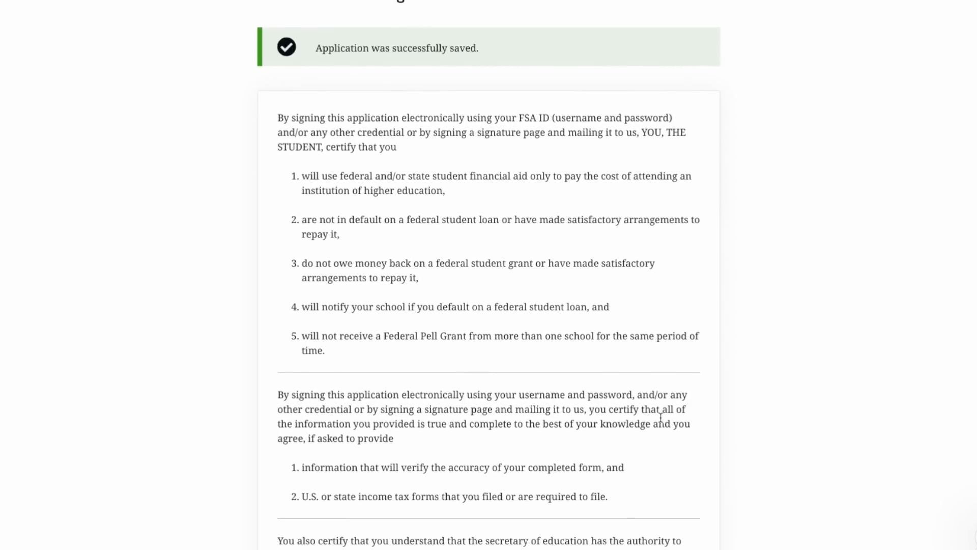
{"action": "scroll", "coordinate": [661, 417], "scroll_direction": "down", "scroll_amount": 5}
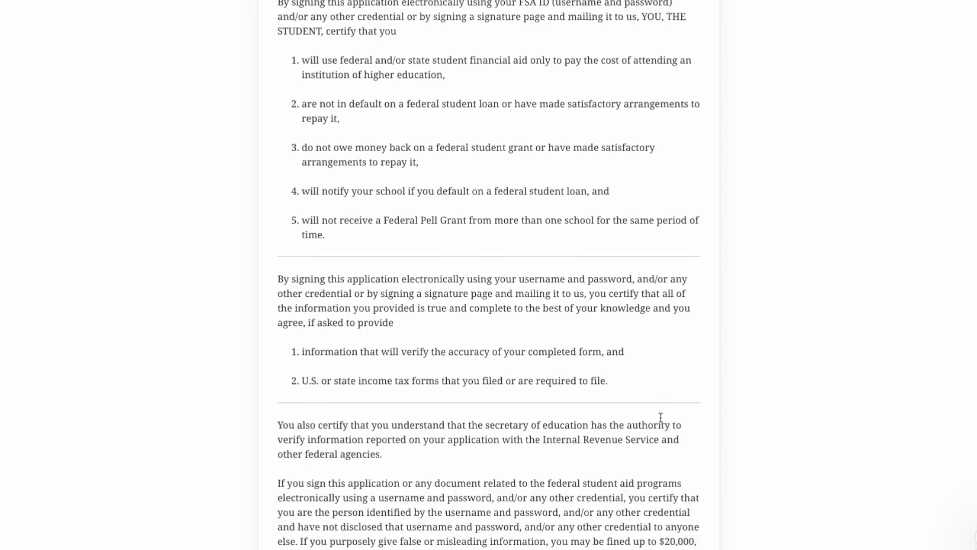
{"action": "left_click", "coordinate": [263, 445]}
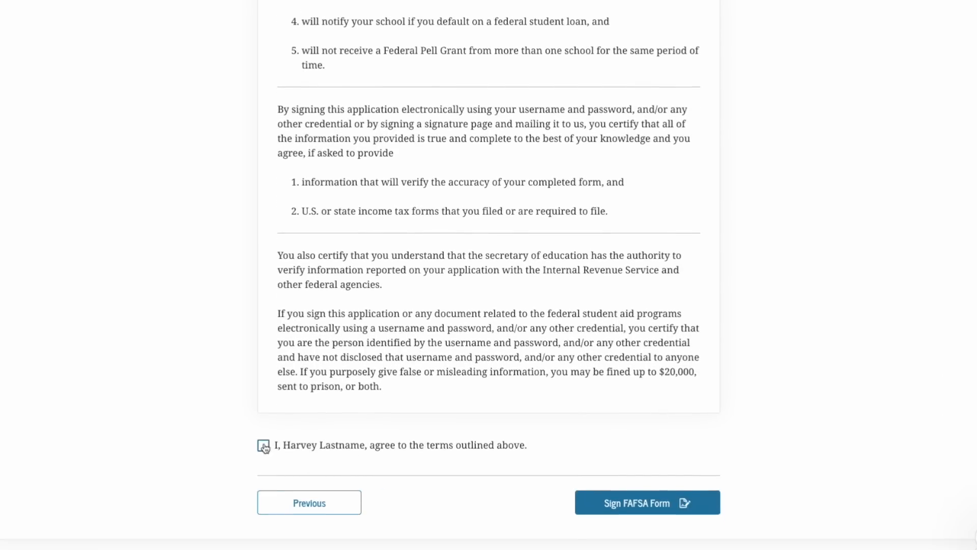
{"action": "left_click", "coordinate": [662, 511]}
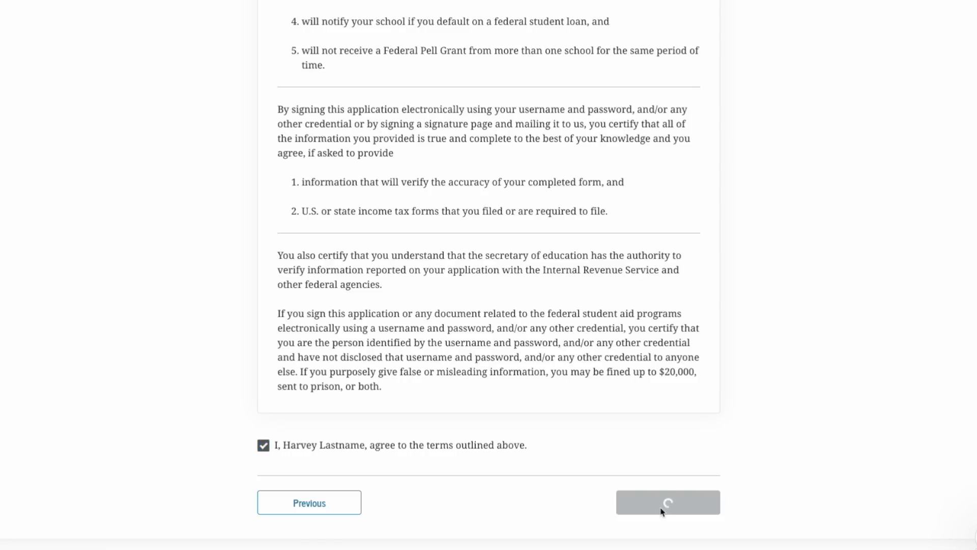
{"action": "scroll", "coordinate": [662, 511], "scroll_direction": "down", "scroll_amount": 5}
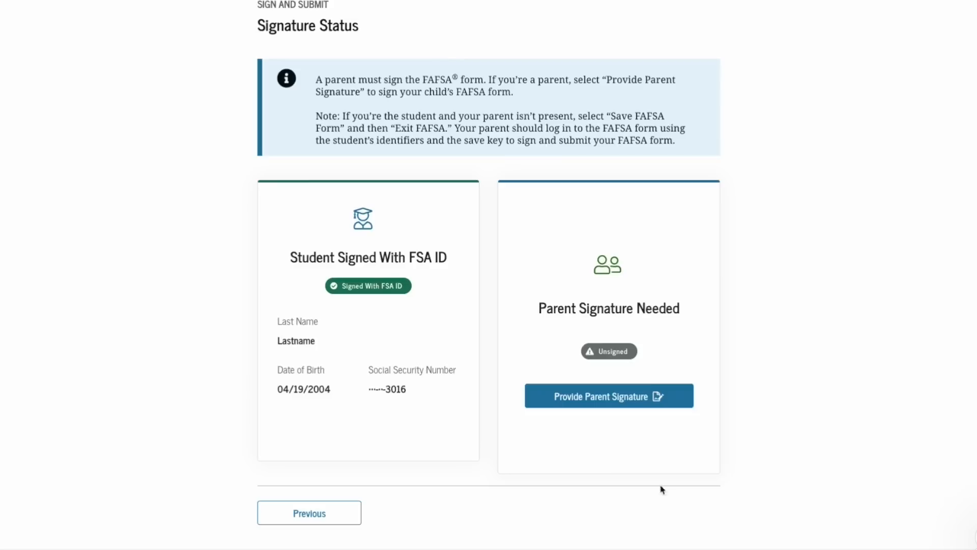
{"action": "left_click", "coordinate": [639, 404]}
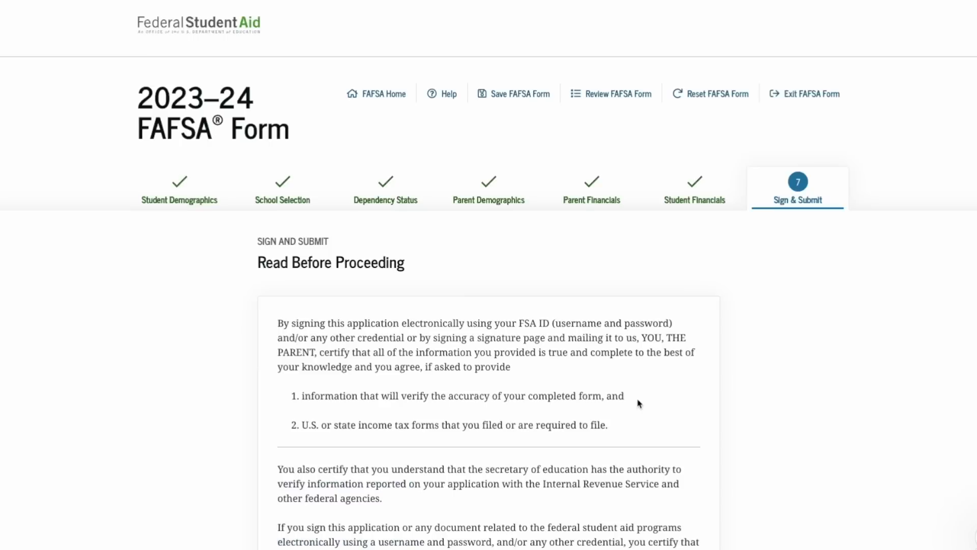
Accept the parent certification terms and view the other options to sign and submit
{"action": "scroll", "coordinate": [640, 404], "scroll_direction": "down", "scroll_amount": 5}
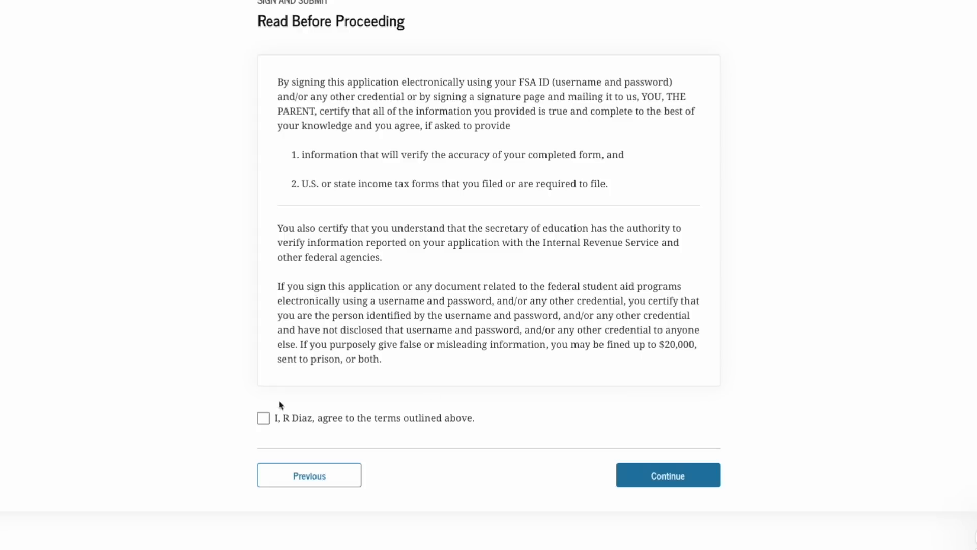
{"action": "left_click", "coordinate": [263, 418]}
{"action": "left_click", "coordinate": [656, 474]}
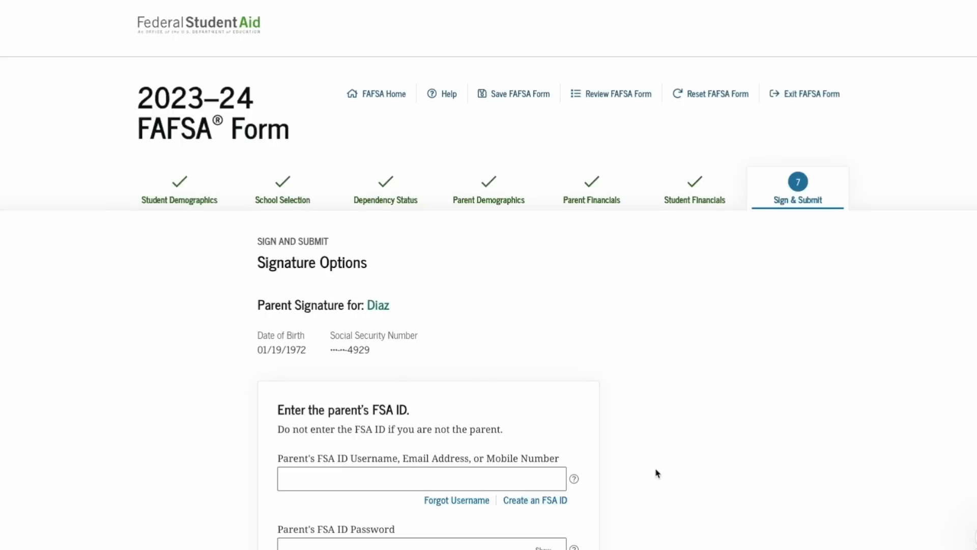
{"action": "scroll", "coordinate": [655, 473], "scroll_direction": "down", "scroll_amount": 4}
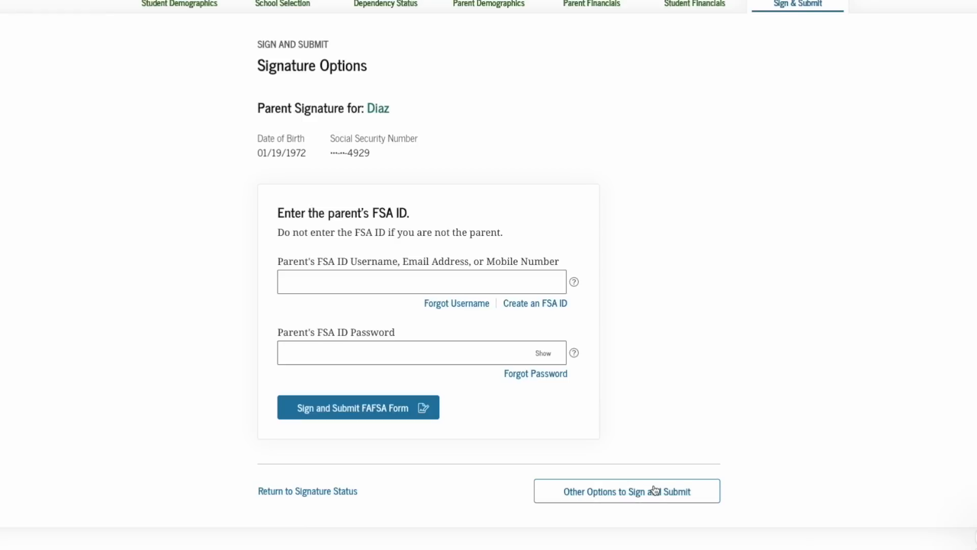
{"action": "left_click", "coordinate": [655, 492]}
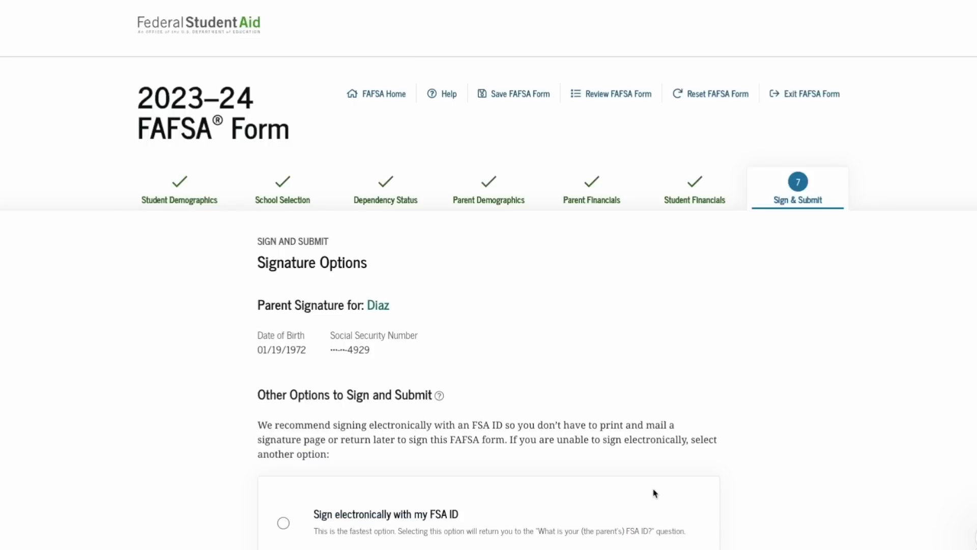
Choose the printed parent signature page option and generate the signature page
{"action": "scroll", "coordinate": [655, 493], "scroll_direction": "down", "scroll_amount": 1}
{"action": "scroll", "coordinate": [655, 493], "scroll_direction": "down", "scroll_amount": 3}
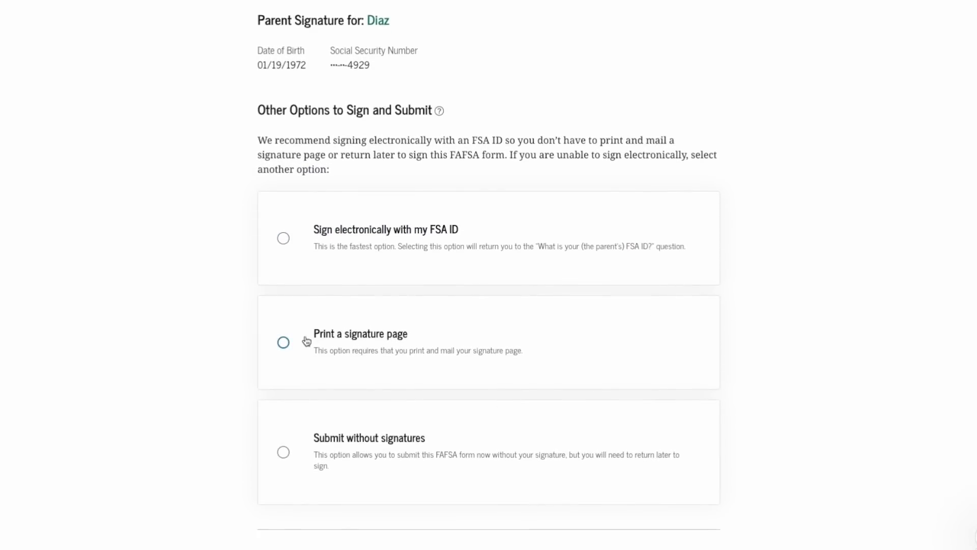
{"action": "left_click", "coordinate": [284, 342]}
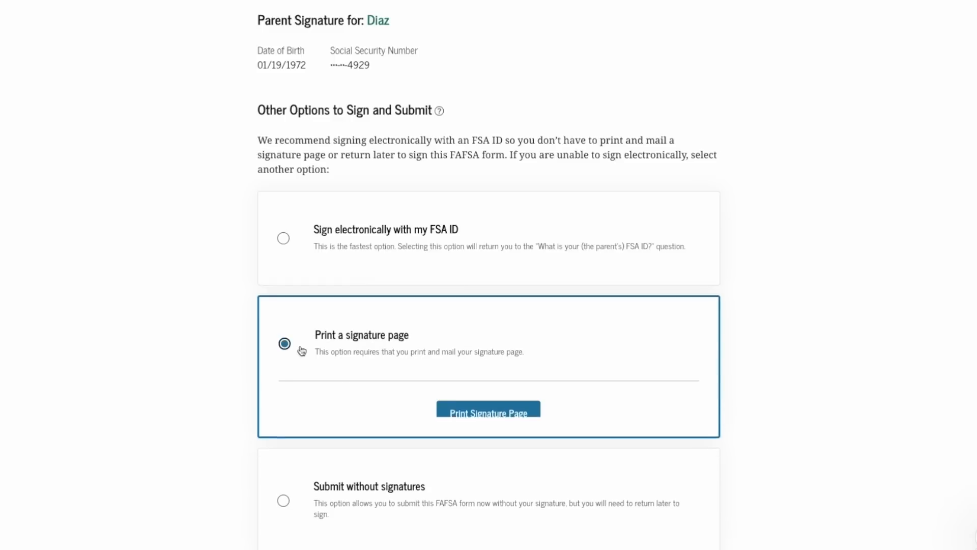
{"action": "left_click", "coordinate": [482, 412]}
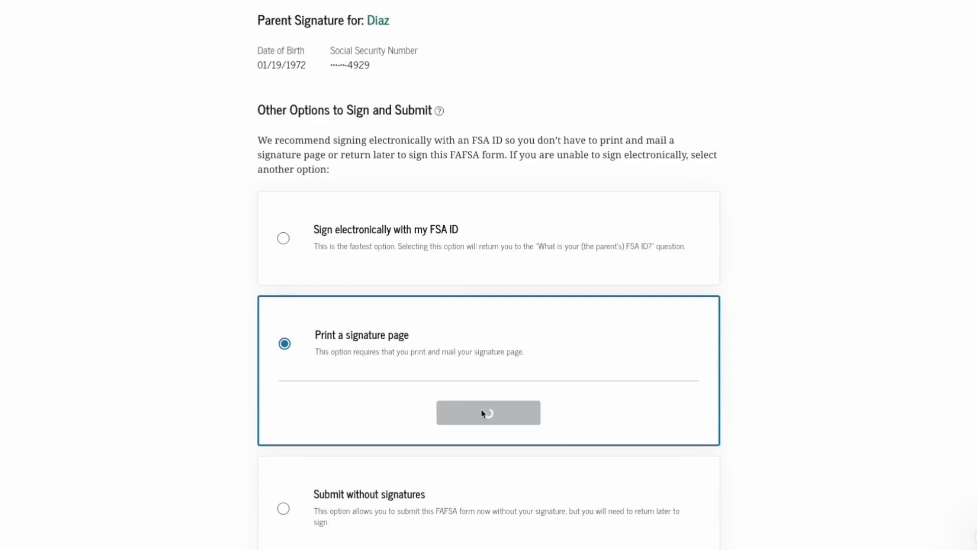
{"action": "scroll", "coordinate": [481, 410], "scroll_direction": "down", "scroll_amount": 7}
{"action": "scroll", "coordinate": [481, 410], "scroll_direction": "down", "scroll_amount": 6}
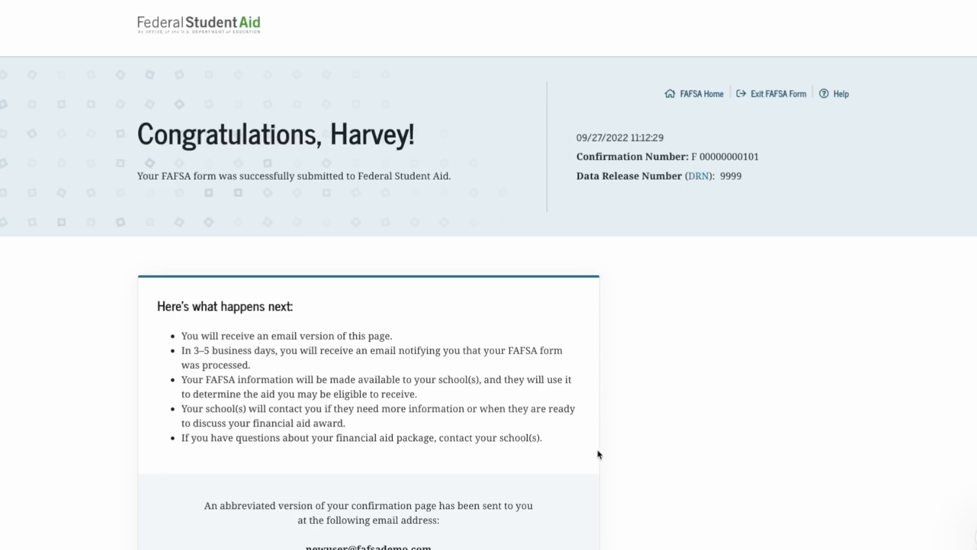
{"action": "scroll", "coordinate": [598, 452], "scroll_direction": "down", "scroll_amount": 2}
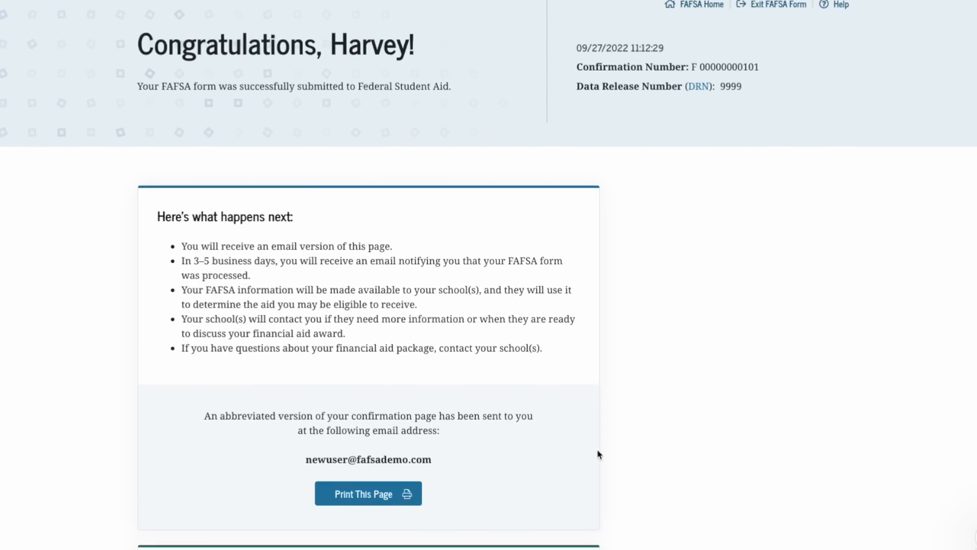
{"action": "scroll", "coordinate": [599, 453], "scroll_direction": "down", "scroll_amount": 6}
{"action": "scroll", "coordinate": [598, 453], "scroll_direction": "down", "scroll_amount": 3}
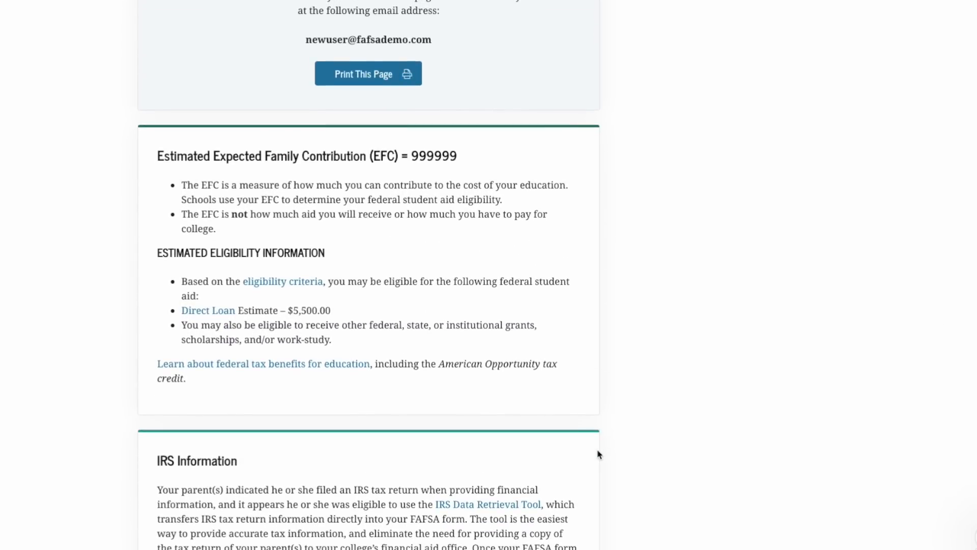